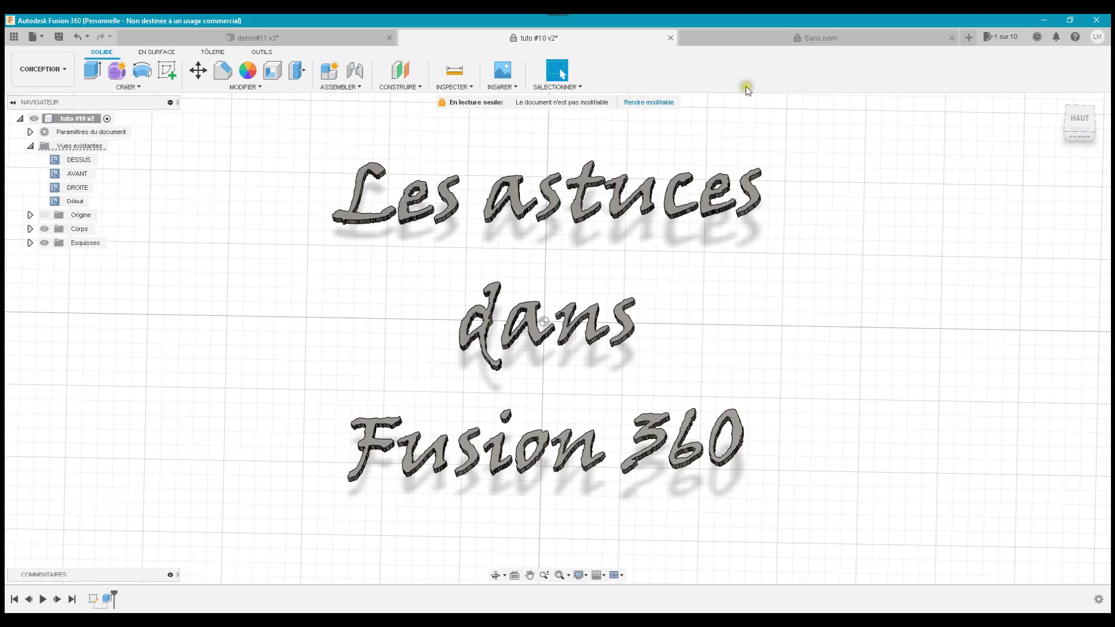
- In the untitled design, start a sketch on the XY plane and view it from directly above
click(779, 37)
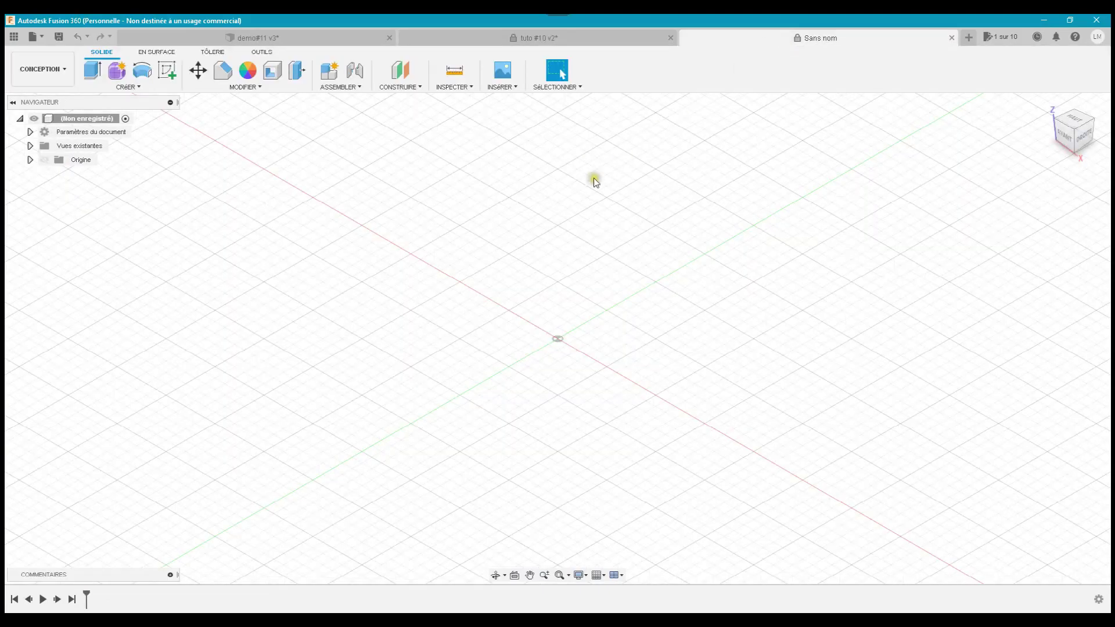
click(167, 70)
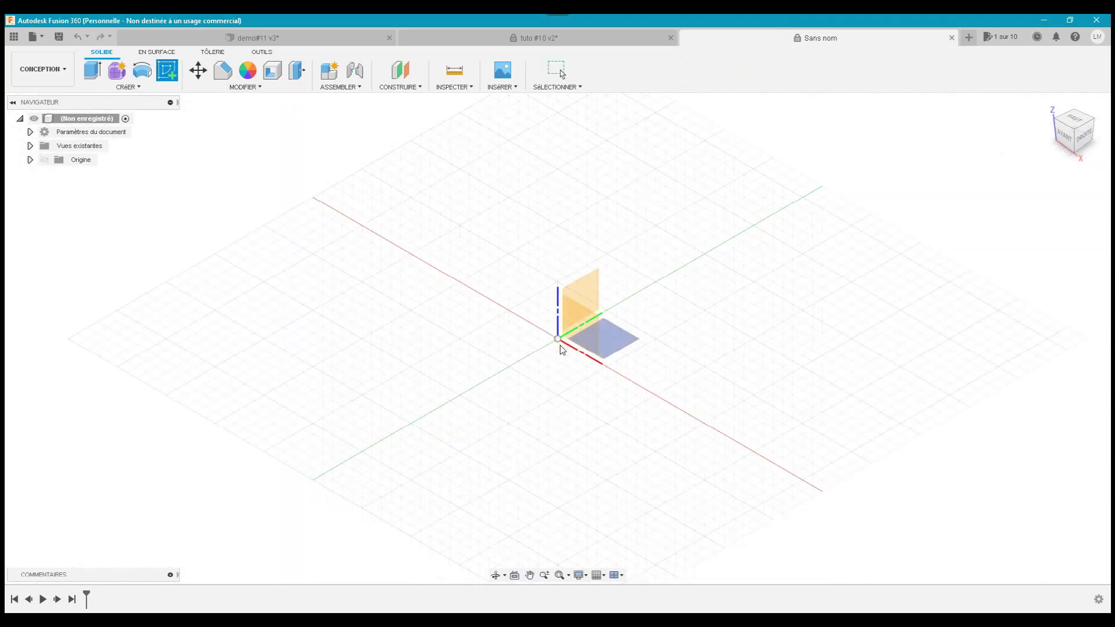
click(554, 381)
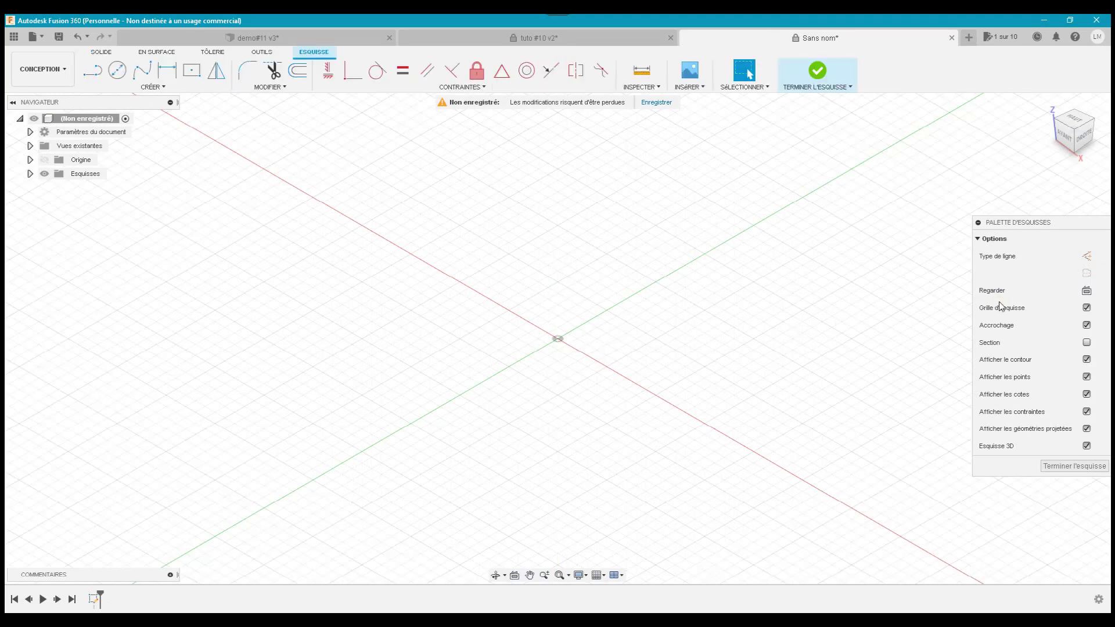
click(1087, 291)
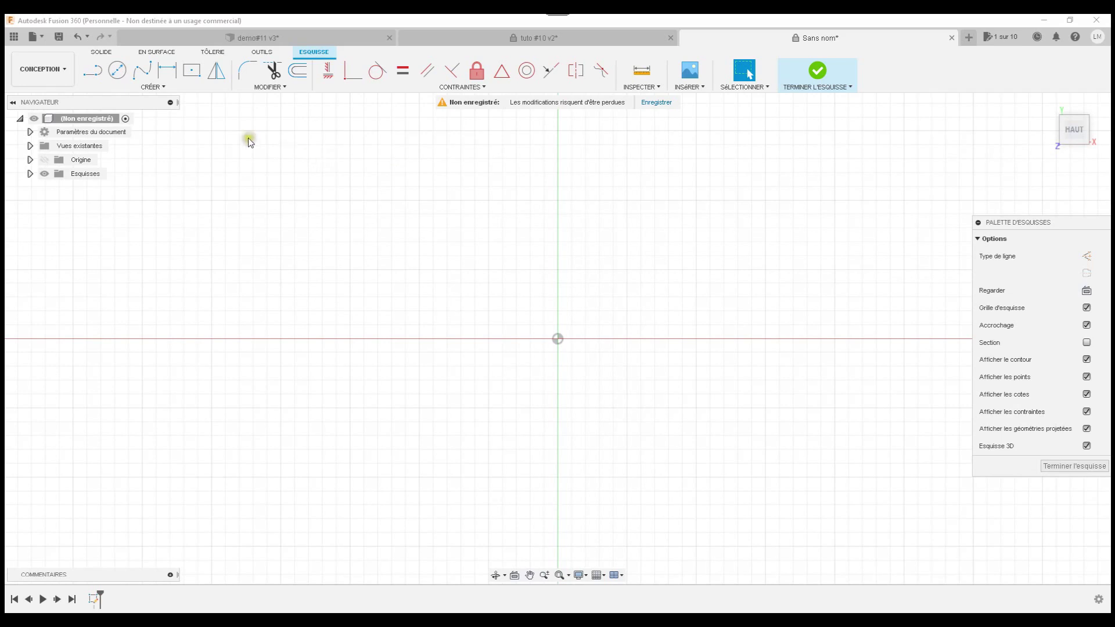
- Draw an 86 mm diameter circle centred on the X axis left of the origin
click(117, 71)
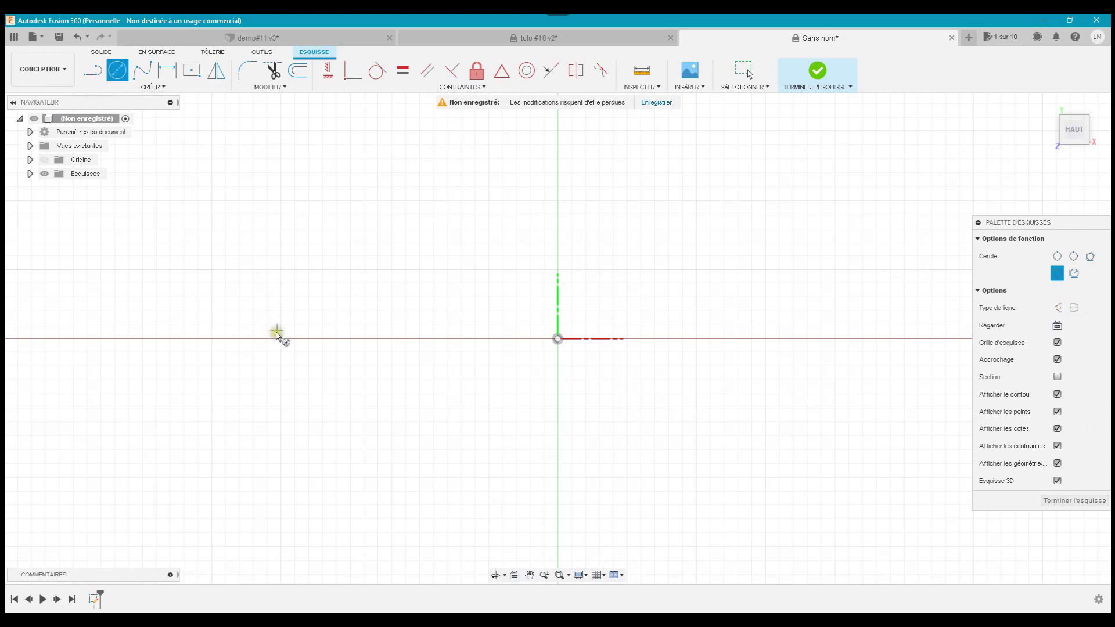
click(280, 339)
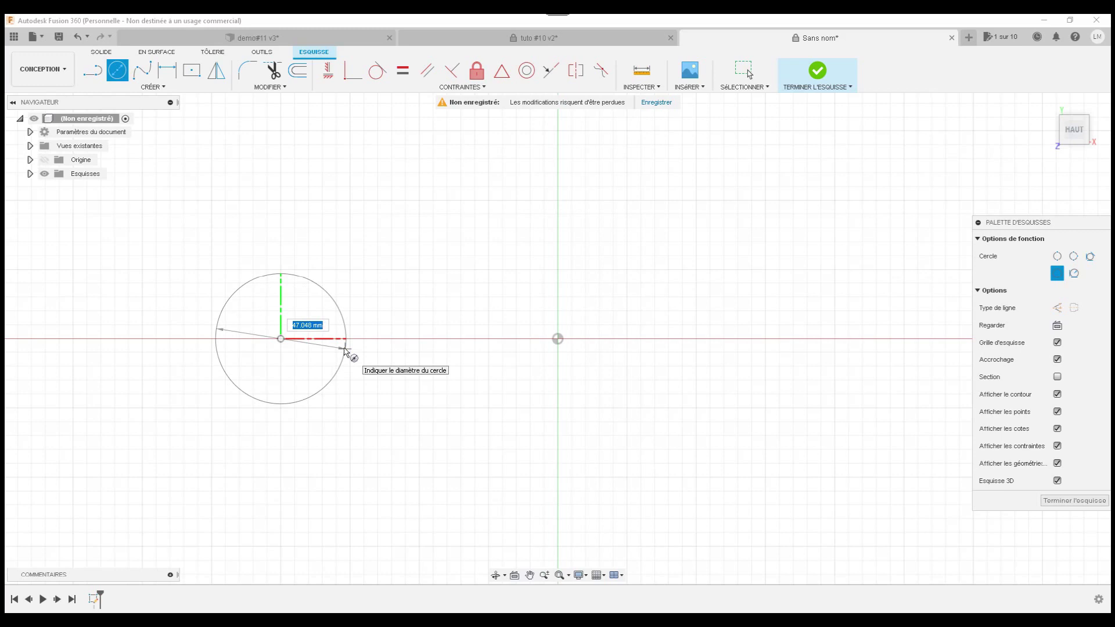
text(86)
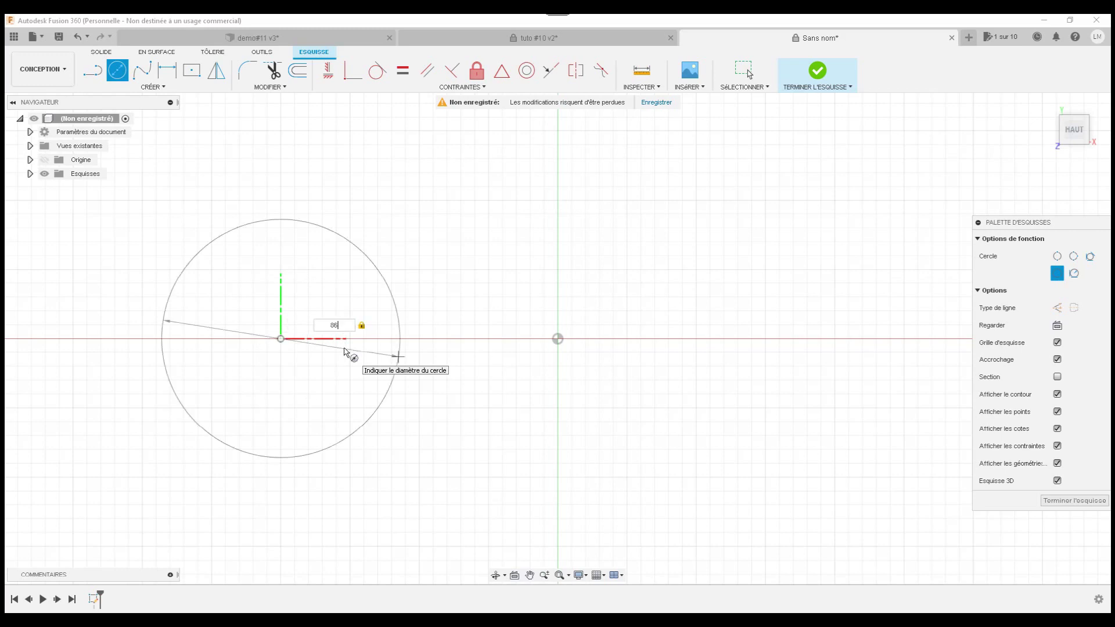
key(Return)
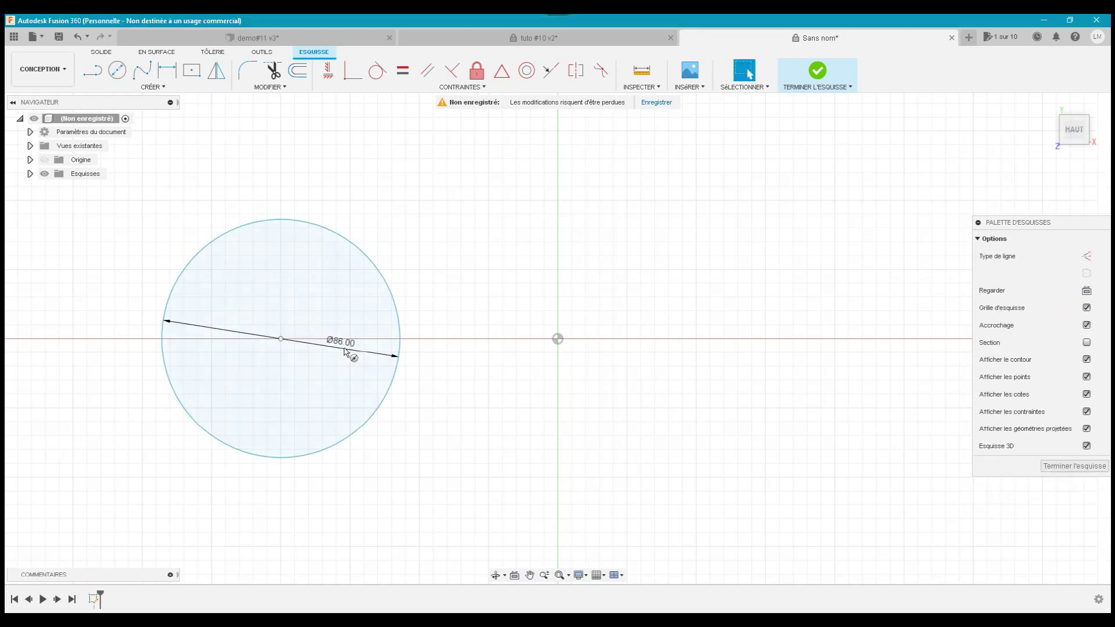
click(340, 348)
key(Escape)
click(117, 71)
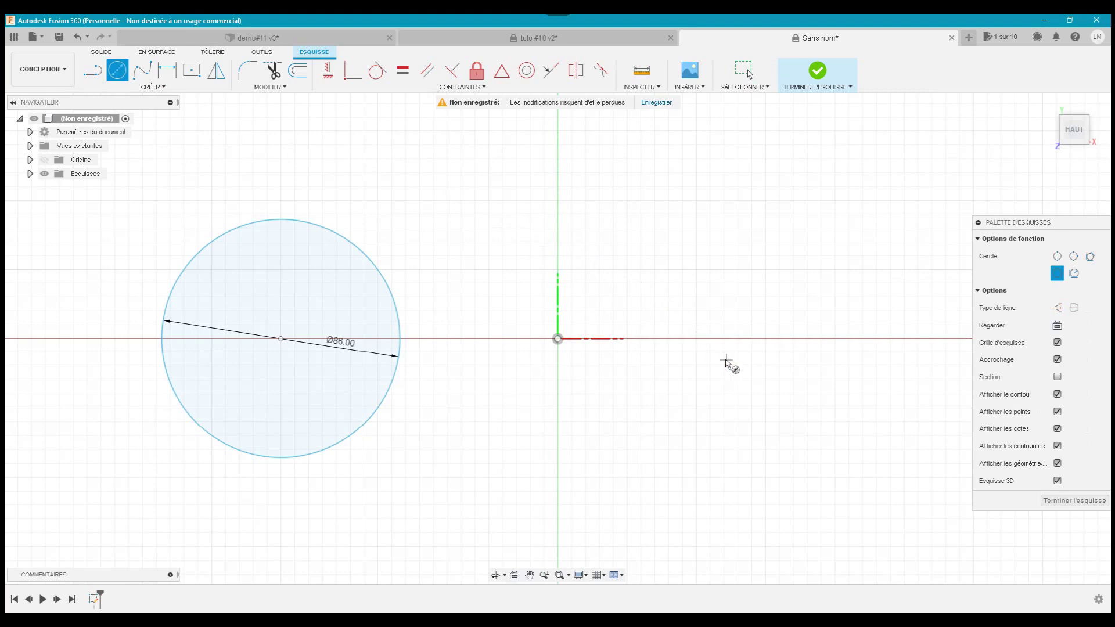
- Add a circle right of the origin with diameter 86/6, giving about Ø14.33
click(697, 339)
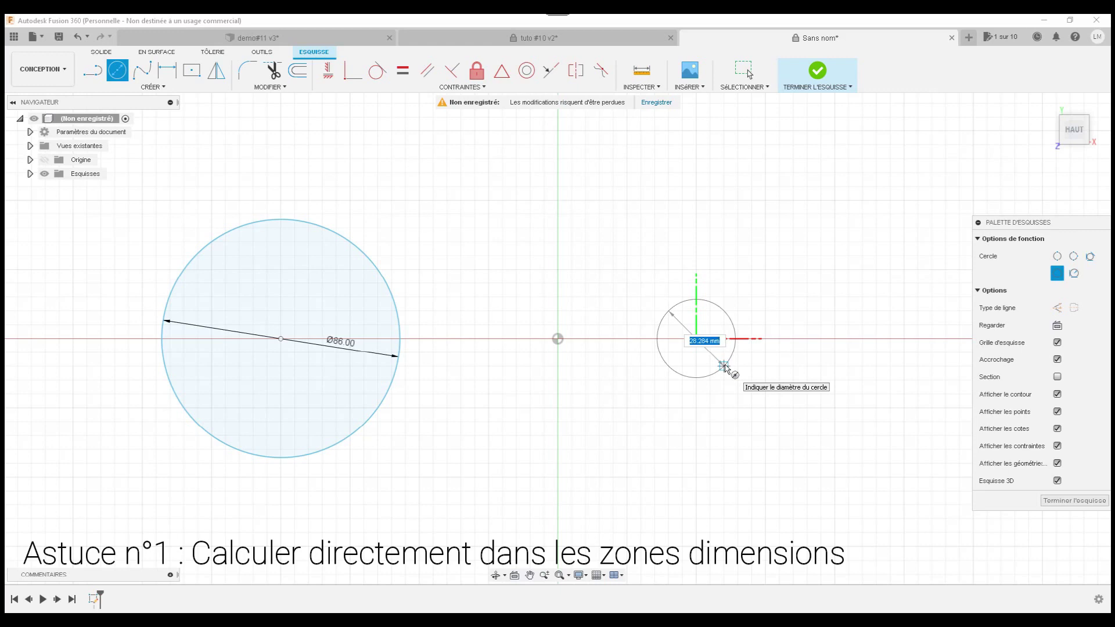
text(86/)
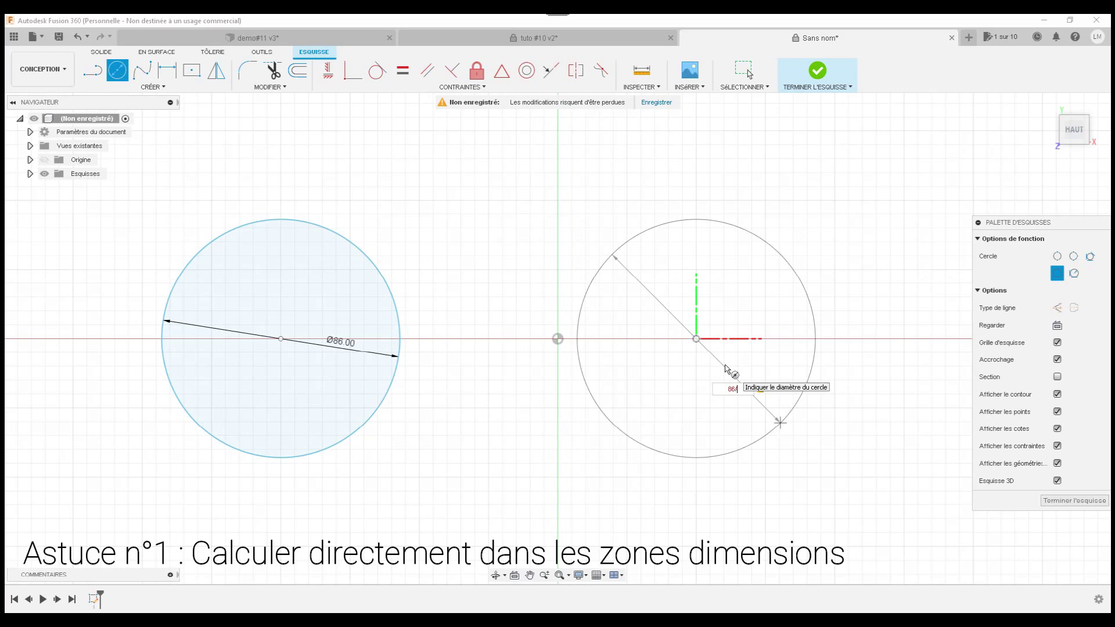
text(6)
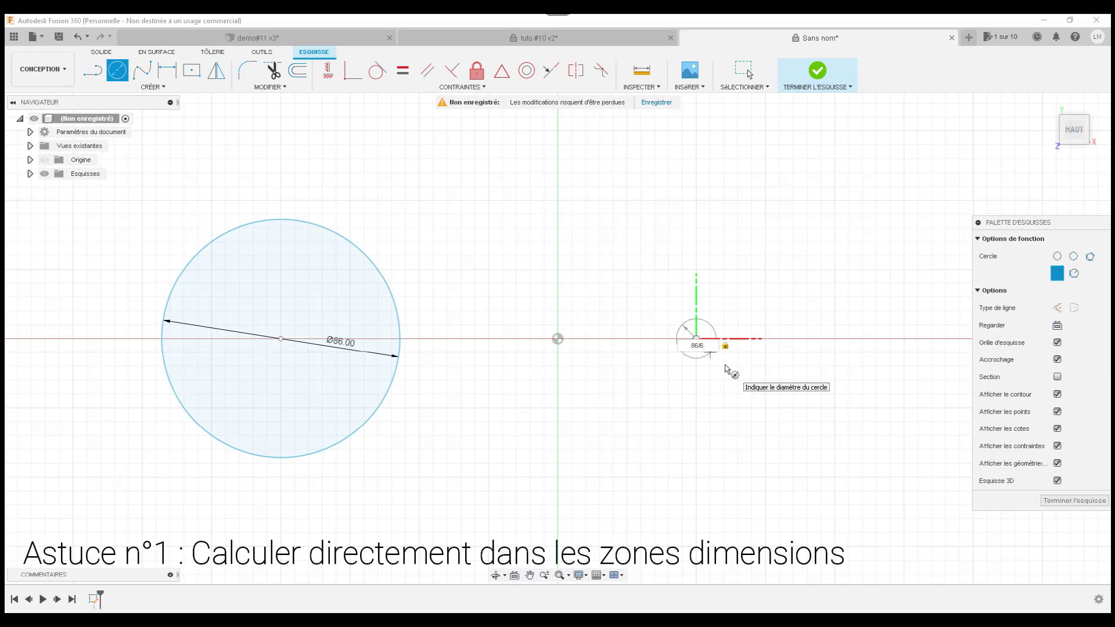
key(Return)
key(Escape)
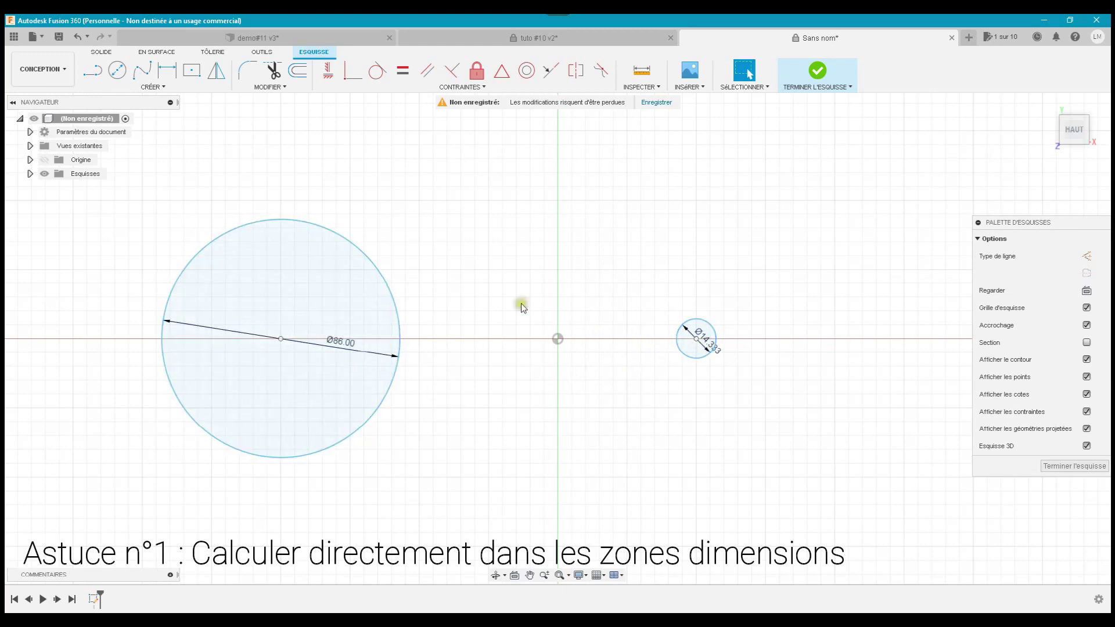
- Add a circle on the Y axis below the origin with diameter d1/3 (Ø28.667)
click(116, 71)
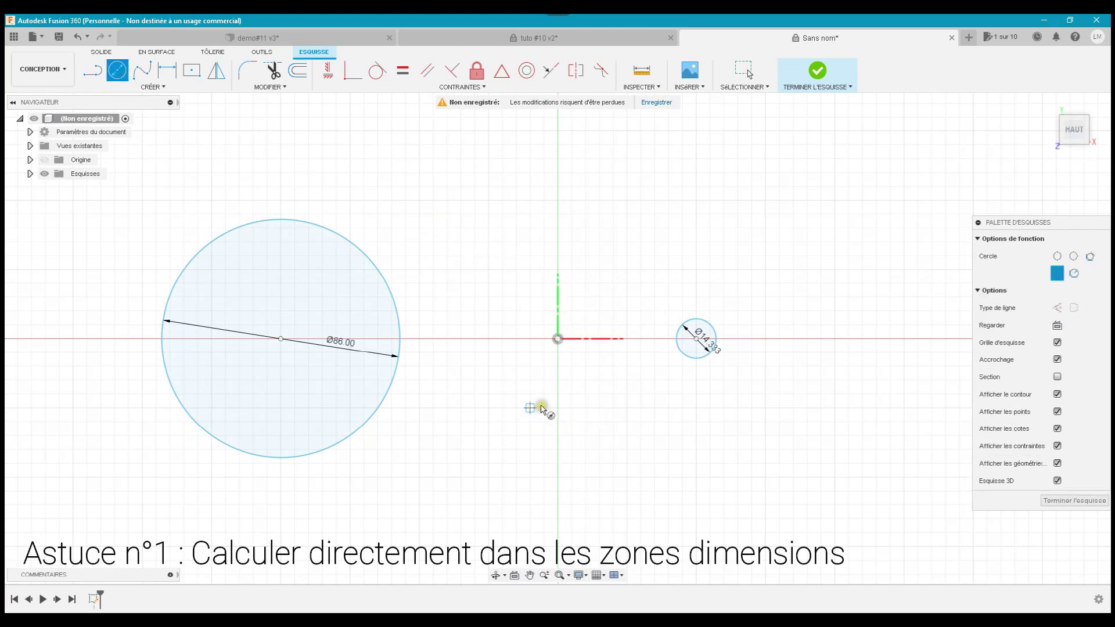
click(558, 408)
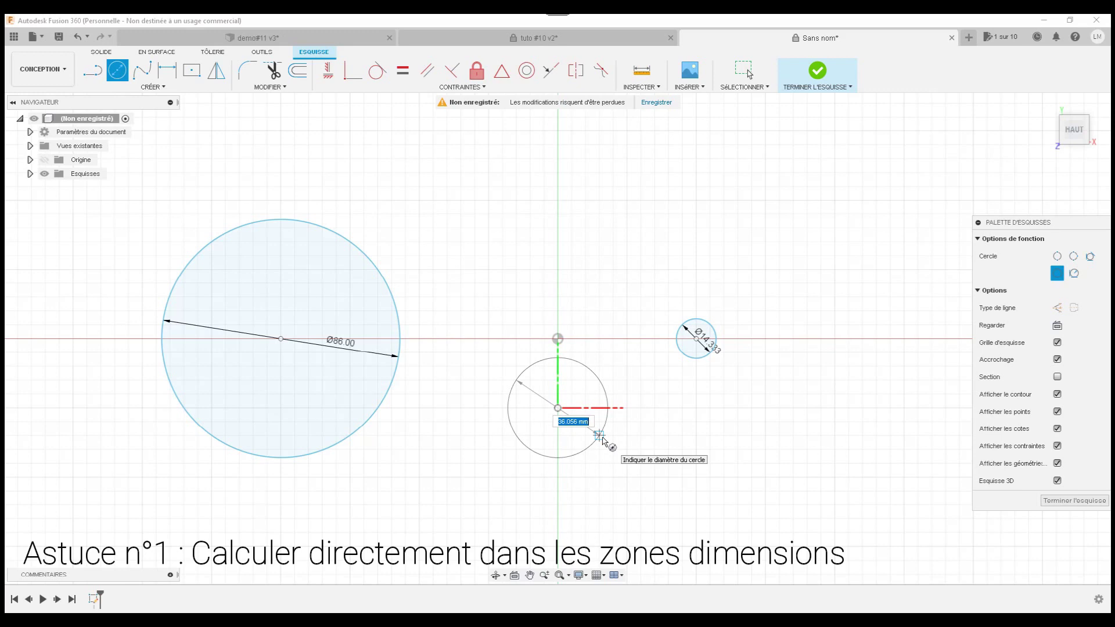
text(d1)
text(/3)
key(Tab)
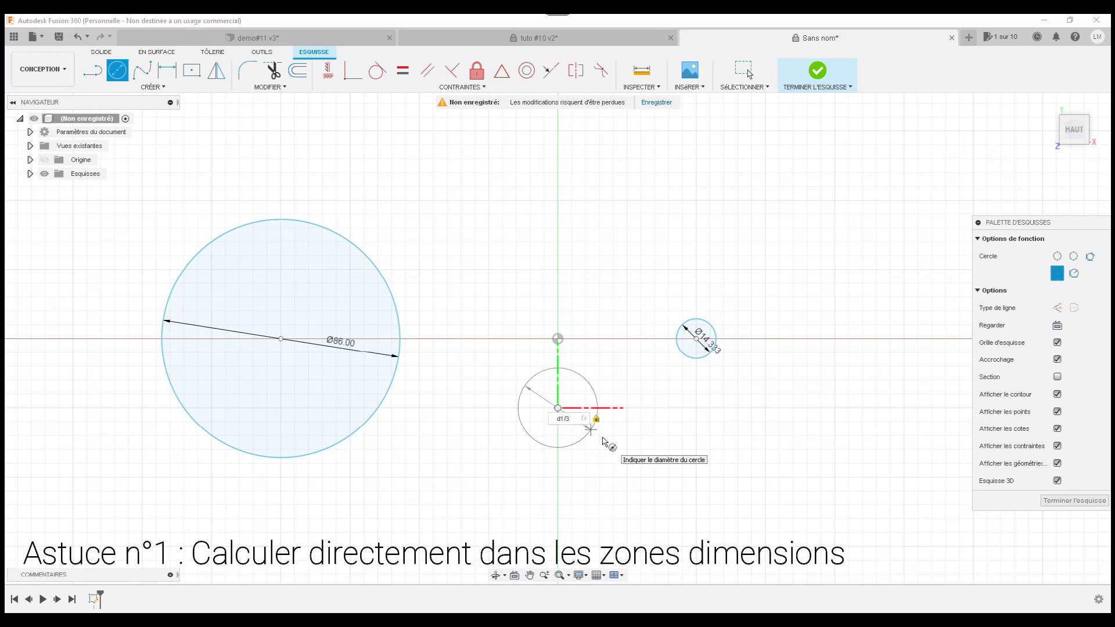
key(Return)
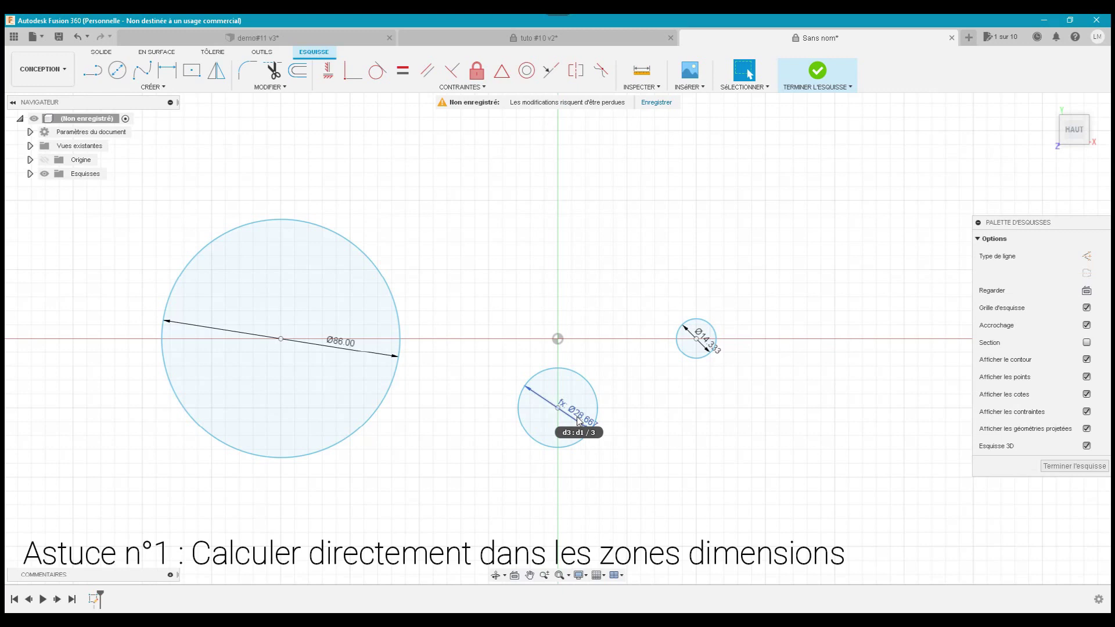
- Change the first circle from Ø86 to Ø112 and verify the linked circle updated to Ø37.333
double_click(339, 345)
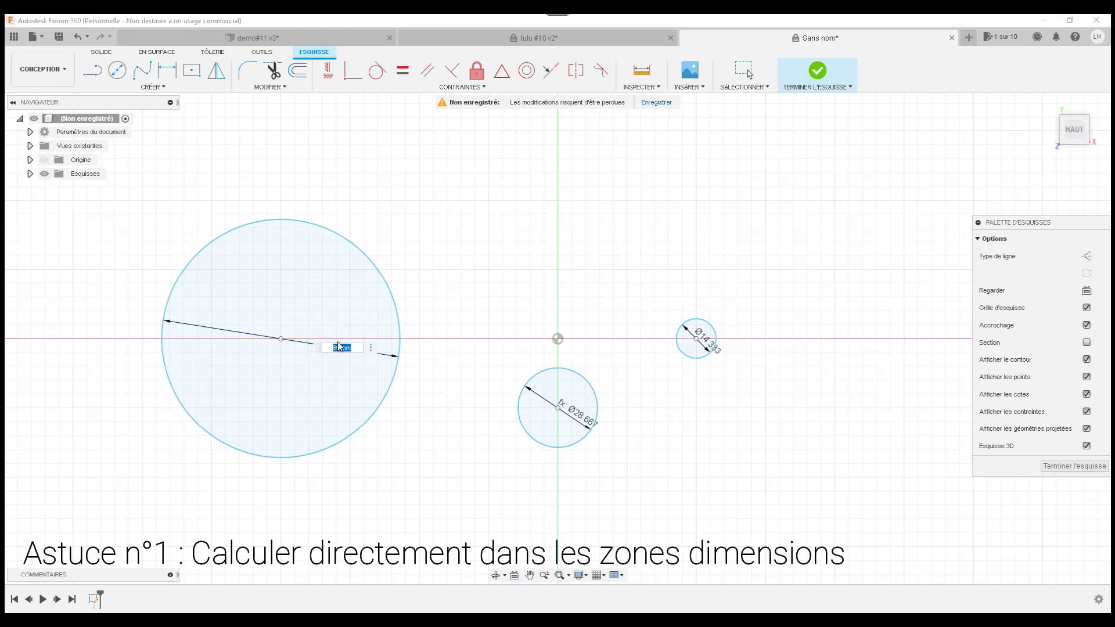
key(BackSpace)
key(Return)
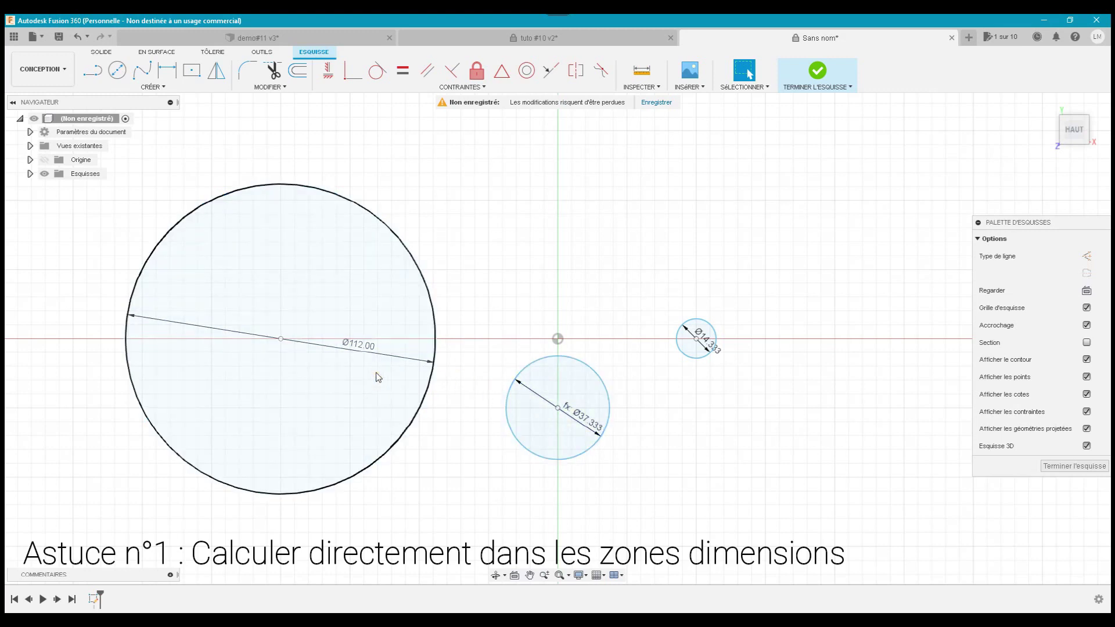
click(538, 414)
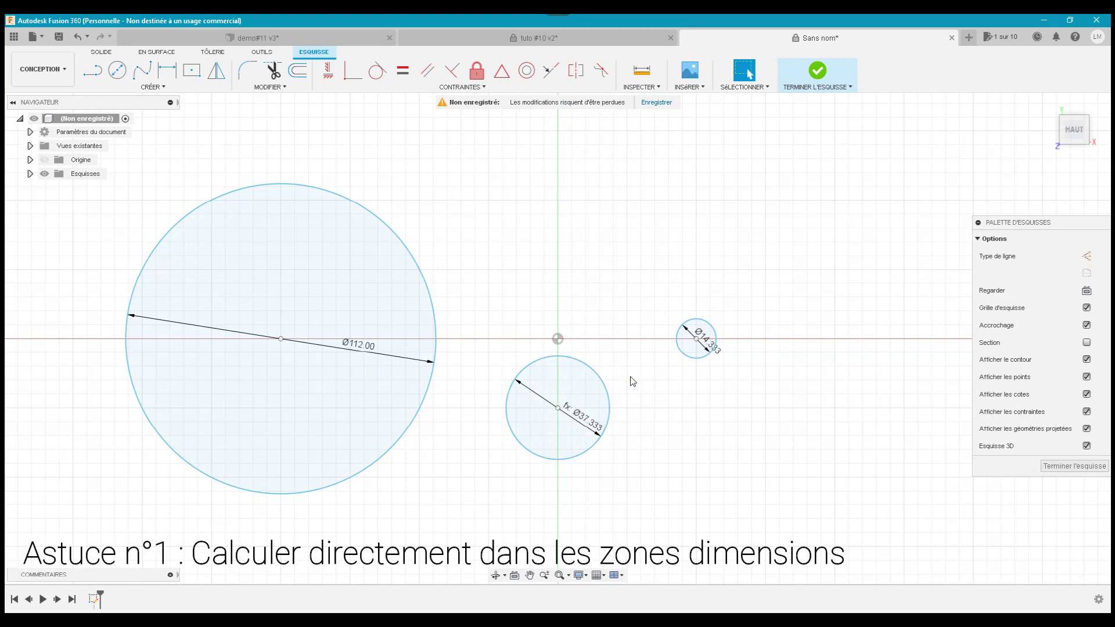
click(407, 318)
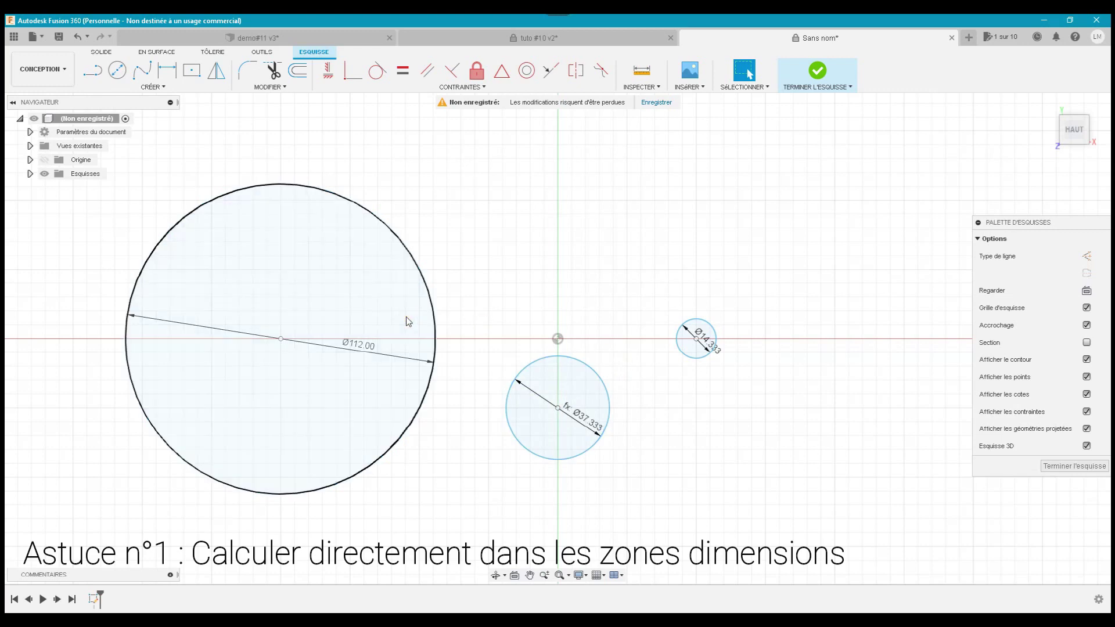
click(369, 348)
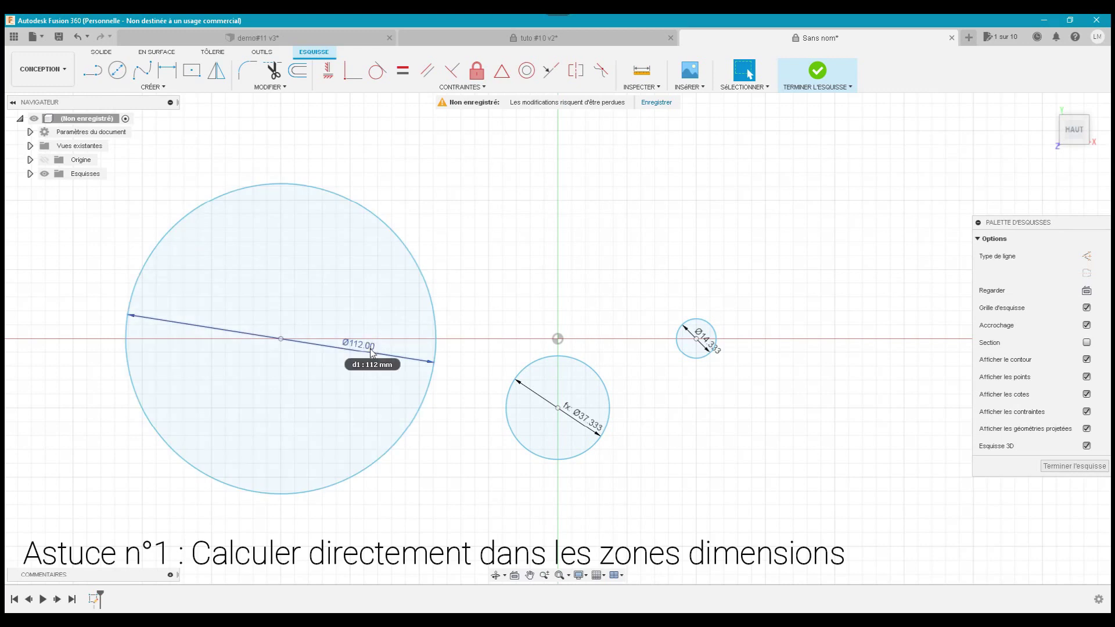
click(465, 301)
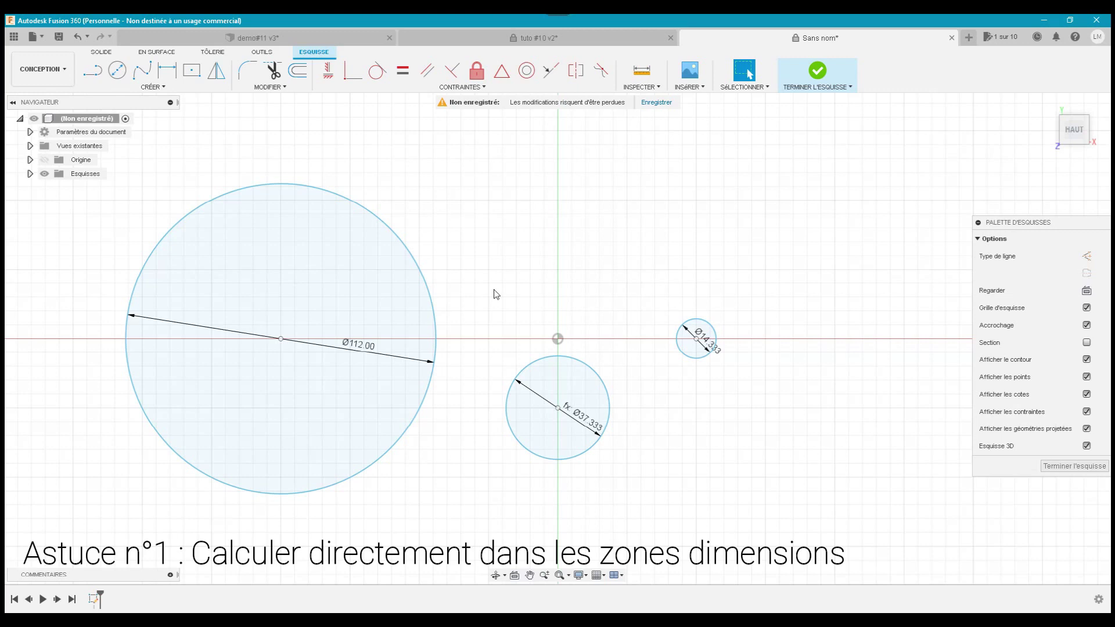
- Save the design under the name demo10
click(534, 225)
click(667, 101)
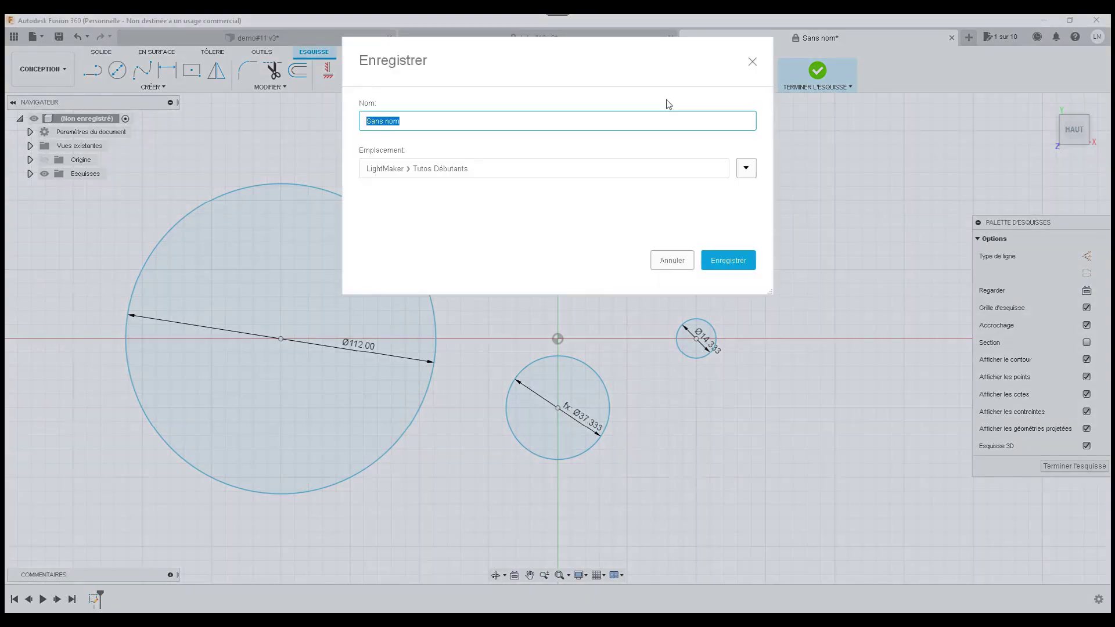
text(demo1)
text(0)
key(Return)
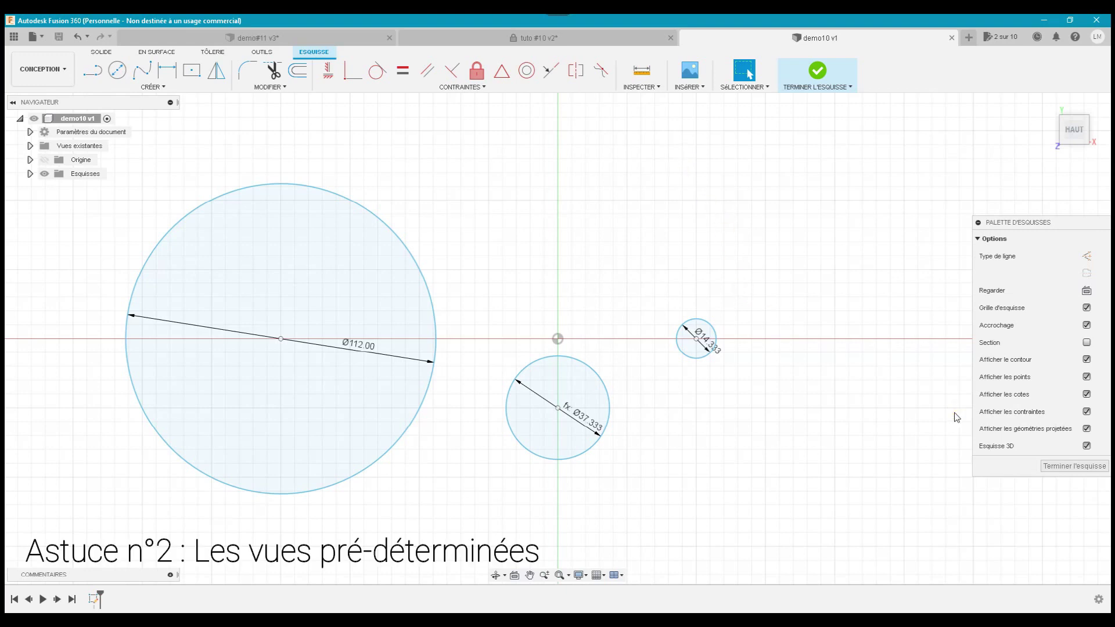
- Finish the sketch and orbit to a tilted 3D view of the three circles
click(1071, 466)
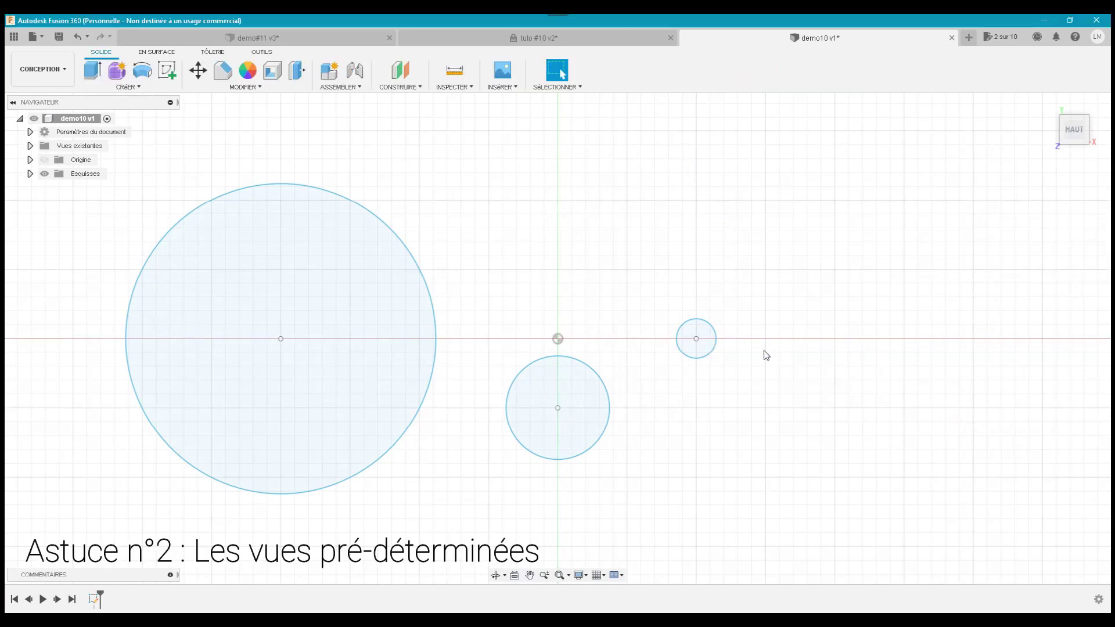
scroll(515, 297, down, 2)
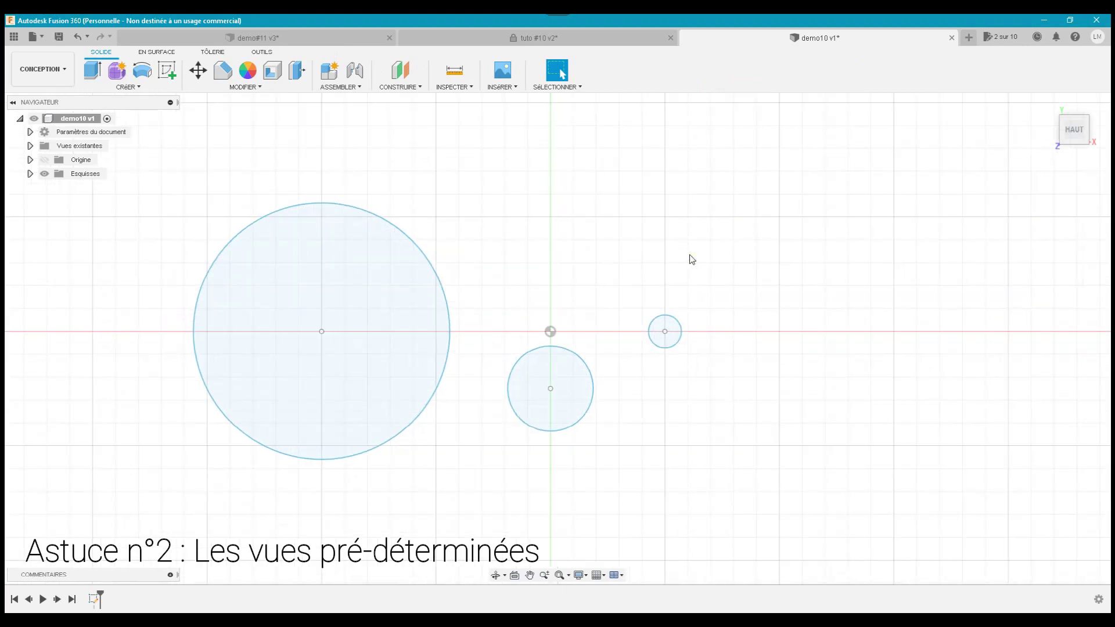
click(494, 577)
mouse_move(504, 442)
mouse_down()
mouse_move(521, 367)
mouse_move(533, 368)
mouse_up()
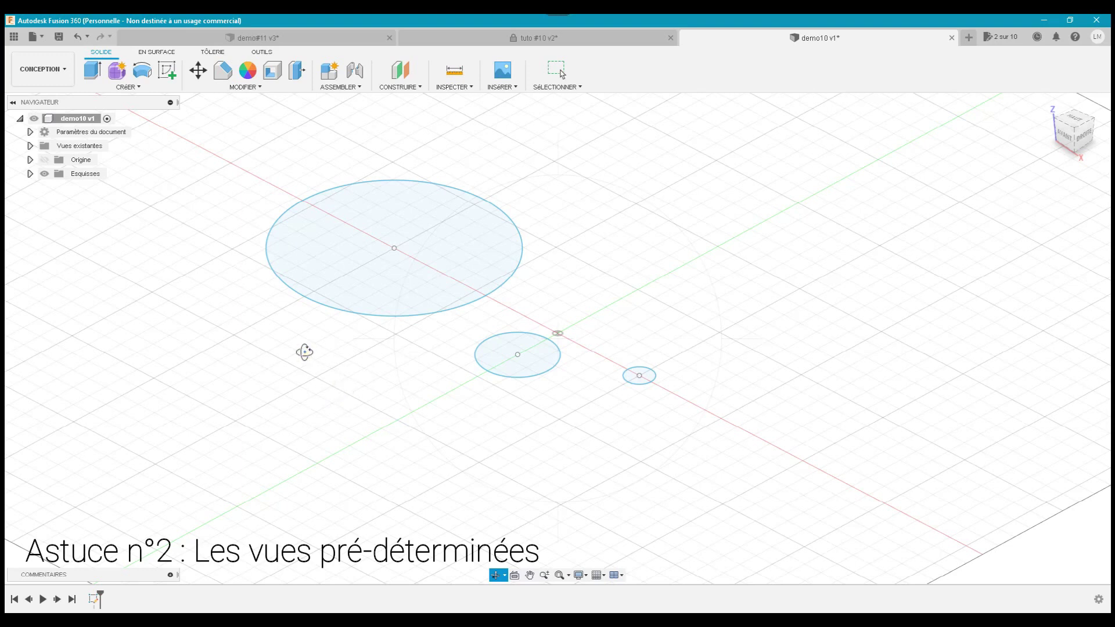
mouse_move(304, 354)
mouse_down()
mouse_move(309, 381)
mouse_move(316, 352)
mouse_move(311, 360)
mouse_up()
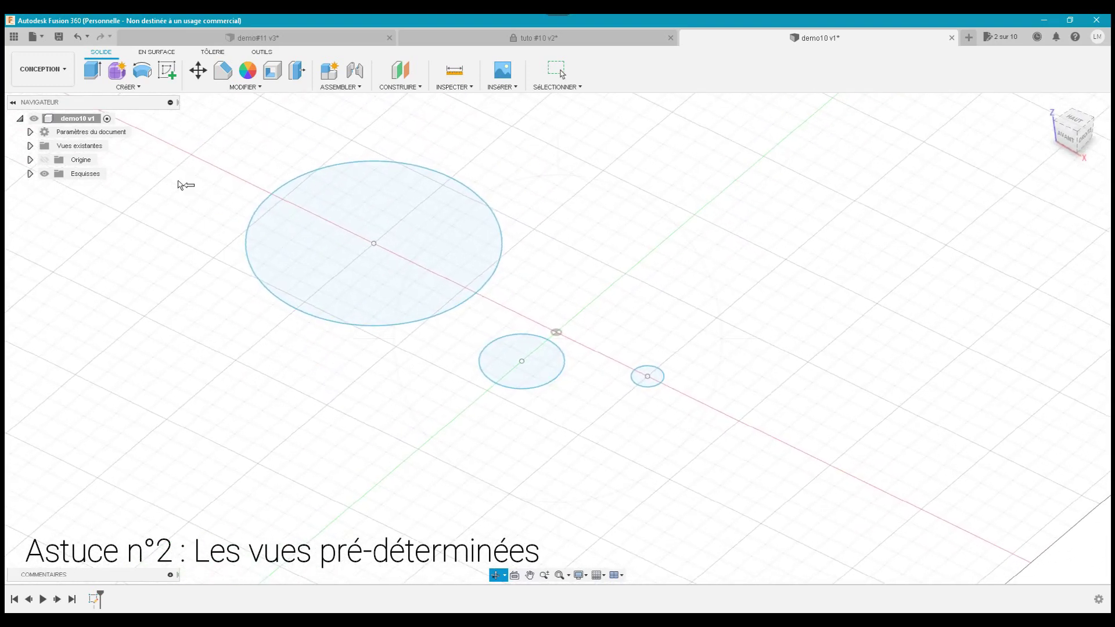
- Save the current view as a new named view called Demo10
key(Escape)
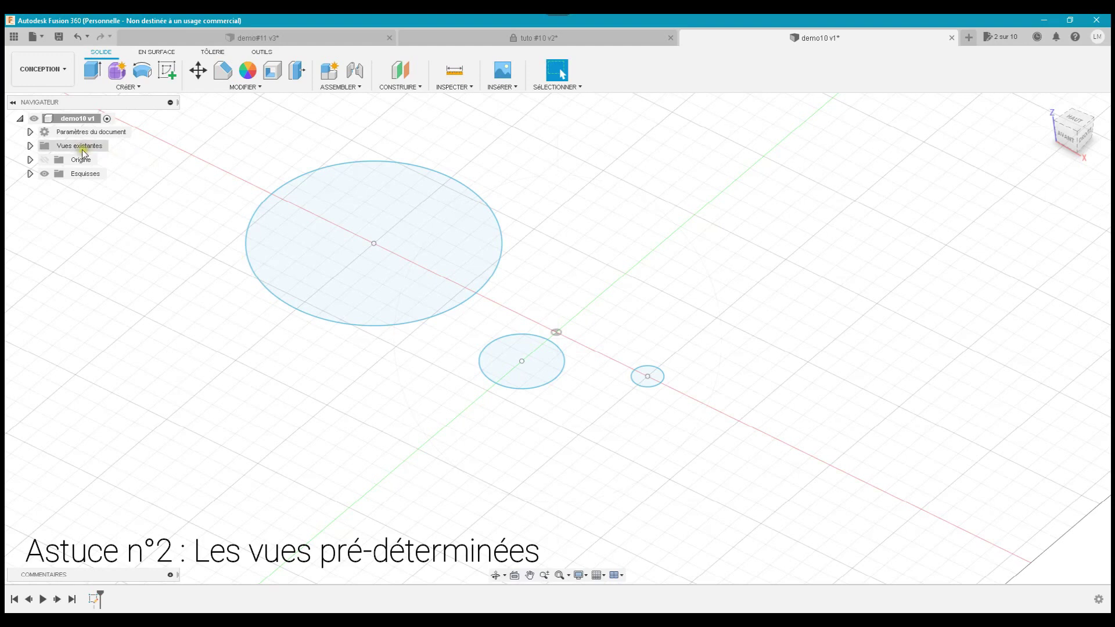
click(30, 146)
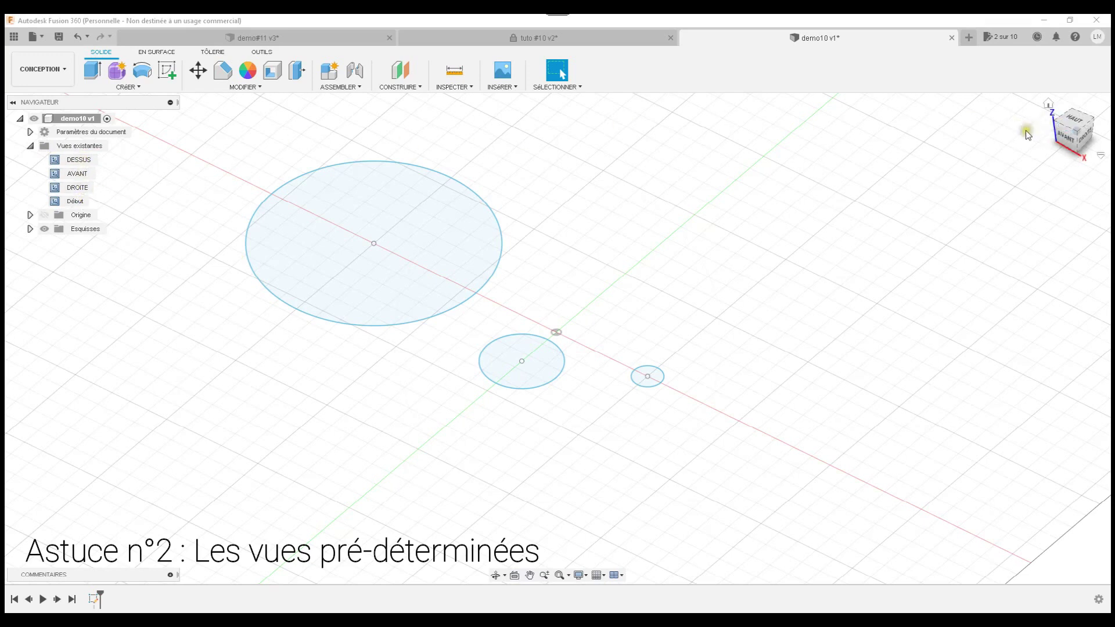
click(74, 150)
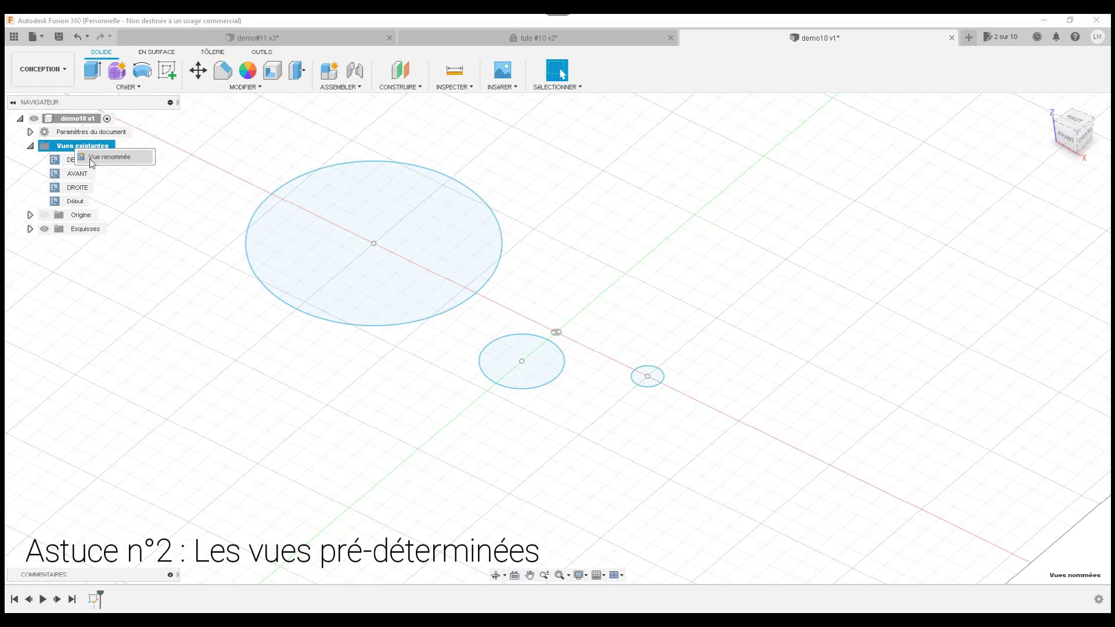
click(90, 159)
double_click(90, 216)
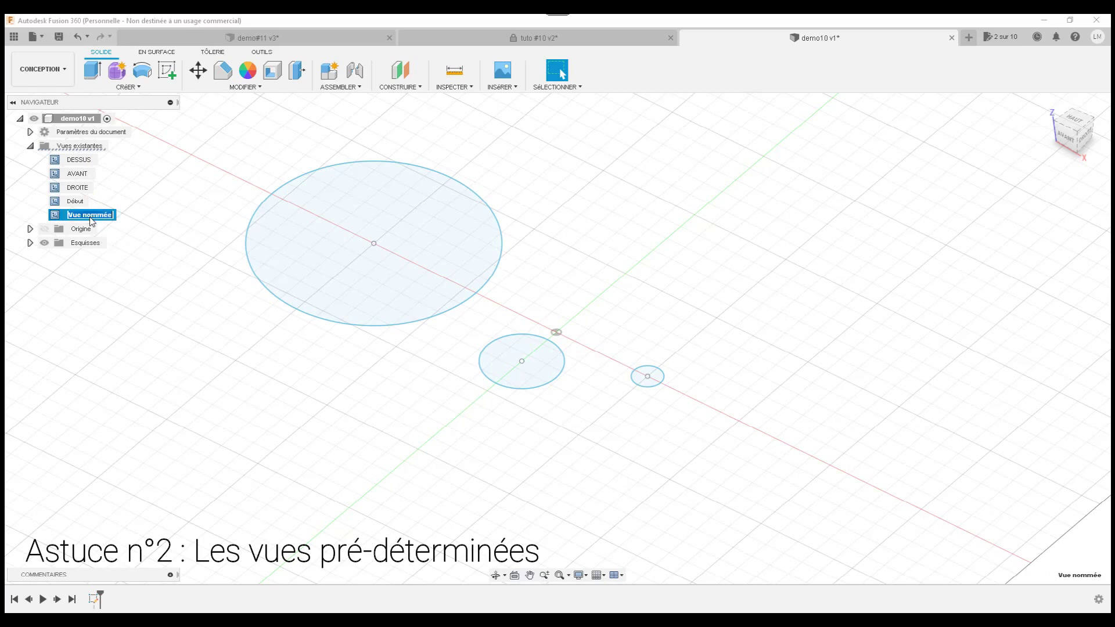
text(Demo10)
key(Return)
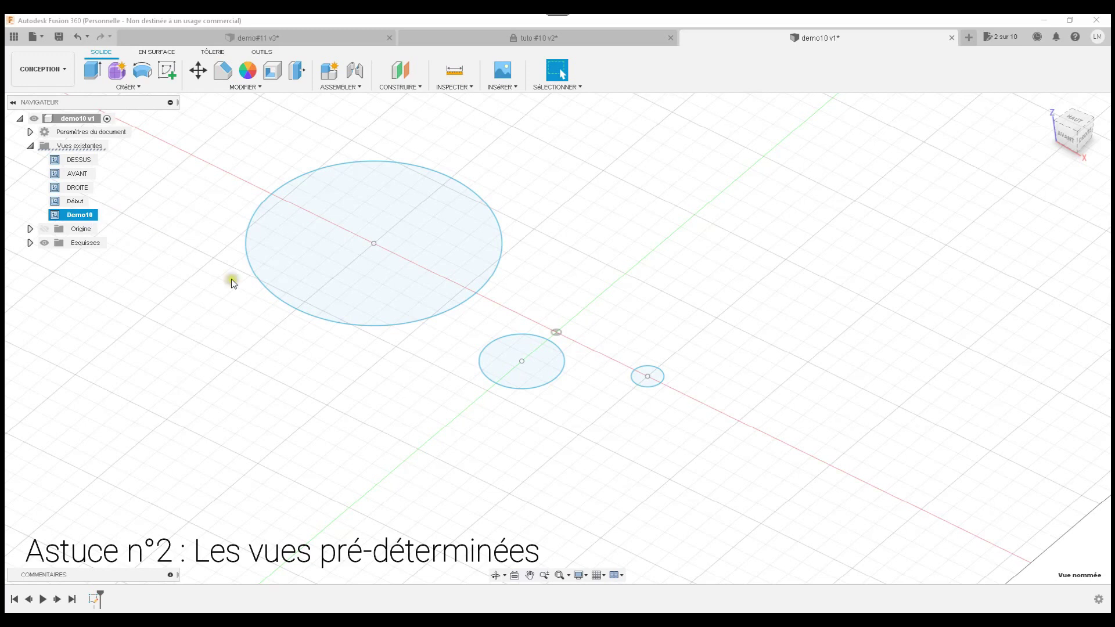
- Orbit to the top view, then recall the Demo10 named view
click(494, 576)
mouse_move(525, 363)
mouse_down()
mouse_move(568, 418)
mouse_move(572, 403)
mouse_up()
mouse_move(1071, 131)
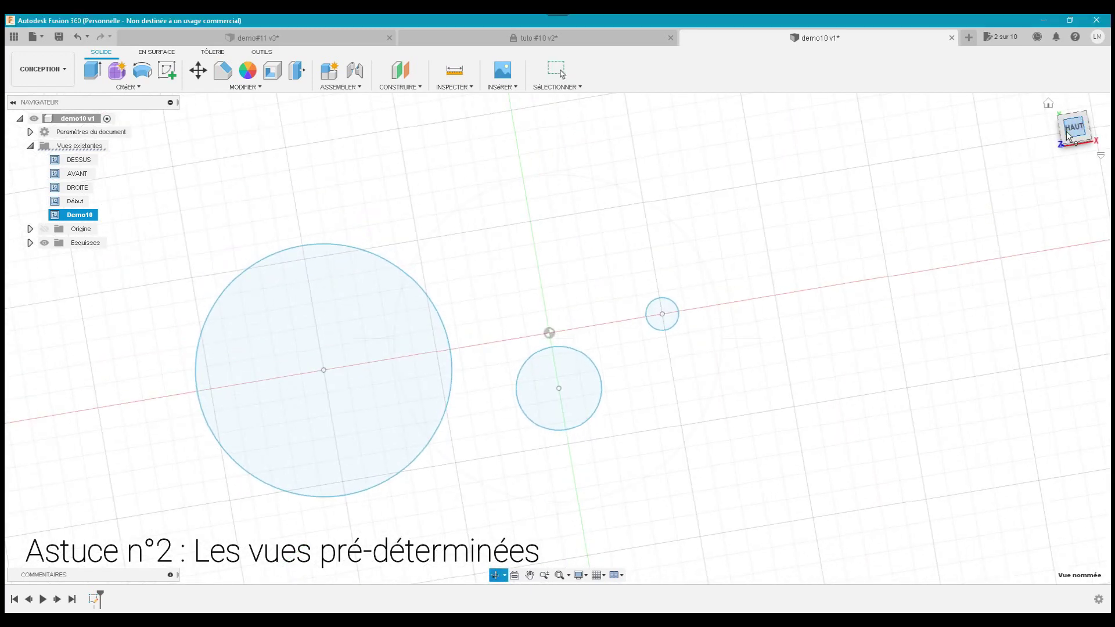
click(1075, 128)
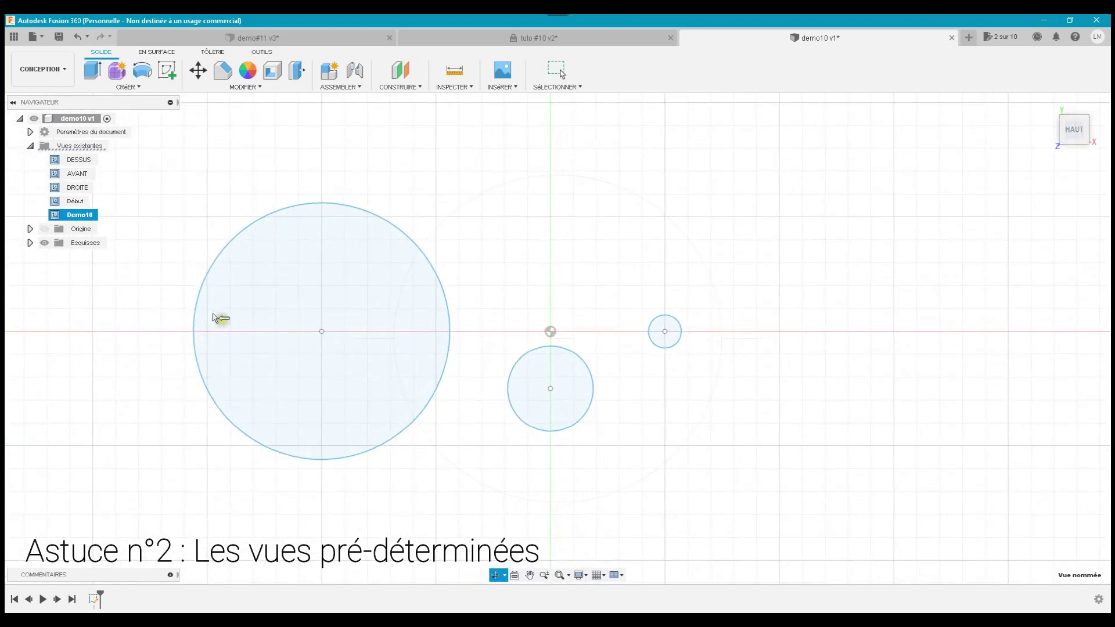
key(Escape)
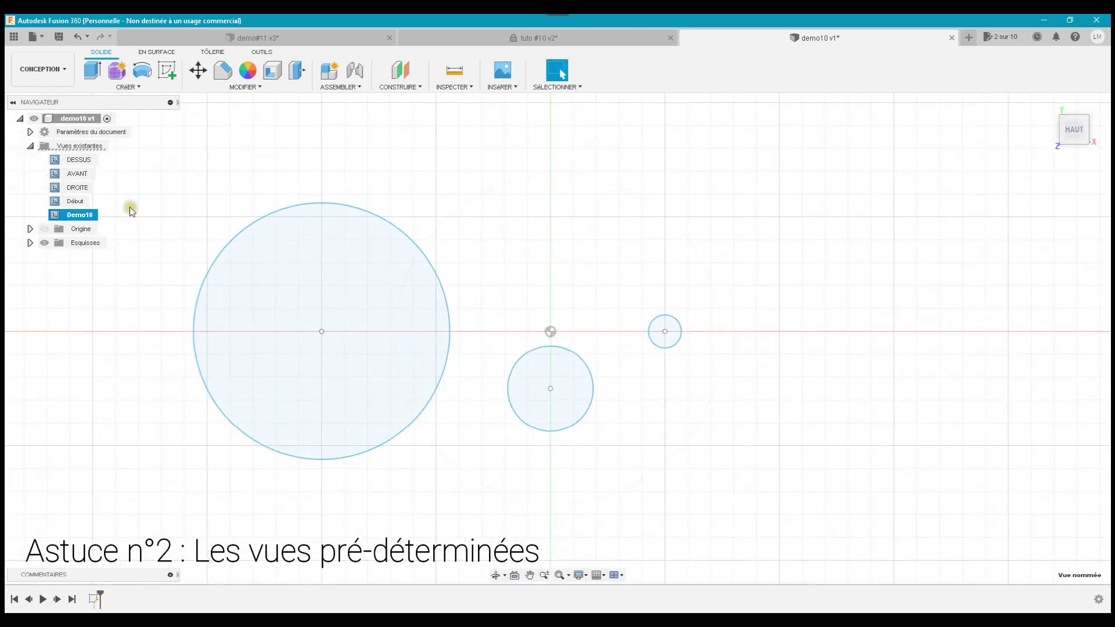
double_click(66, 219)
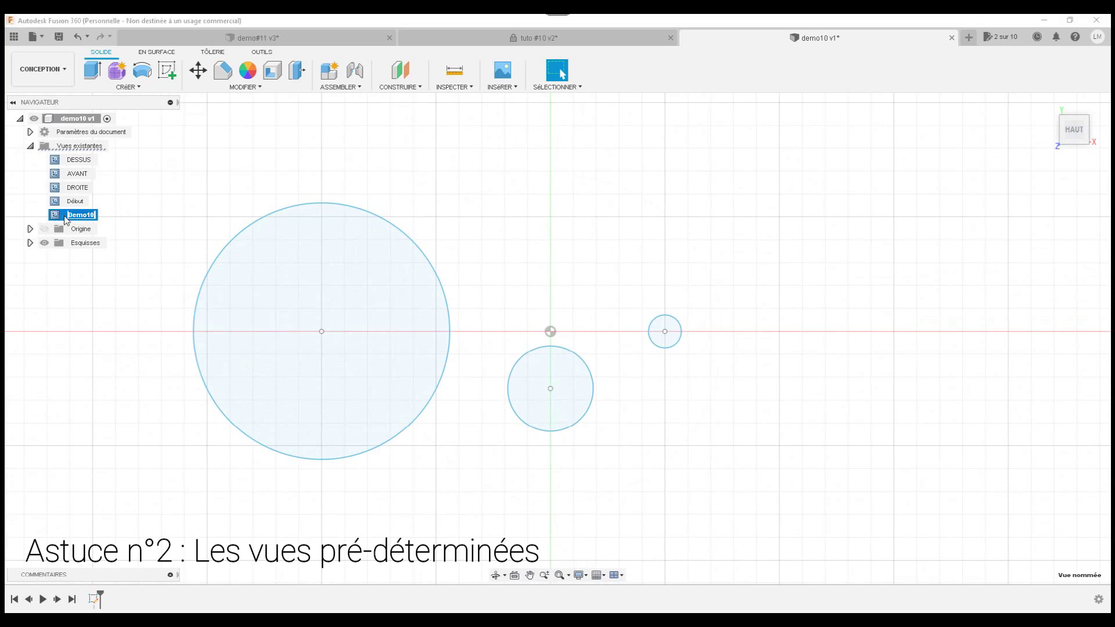
double_click(56, 216)
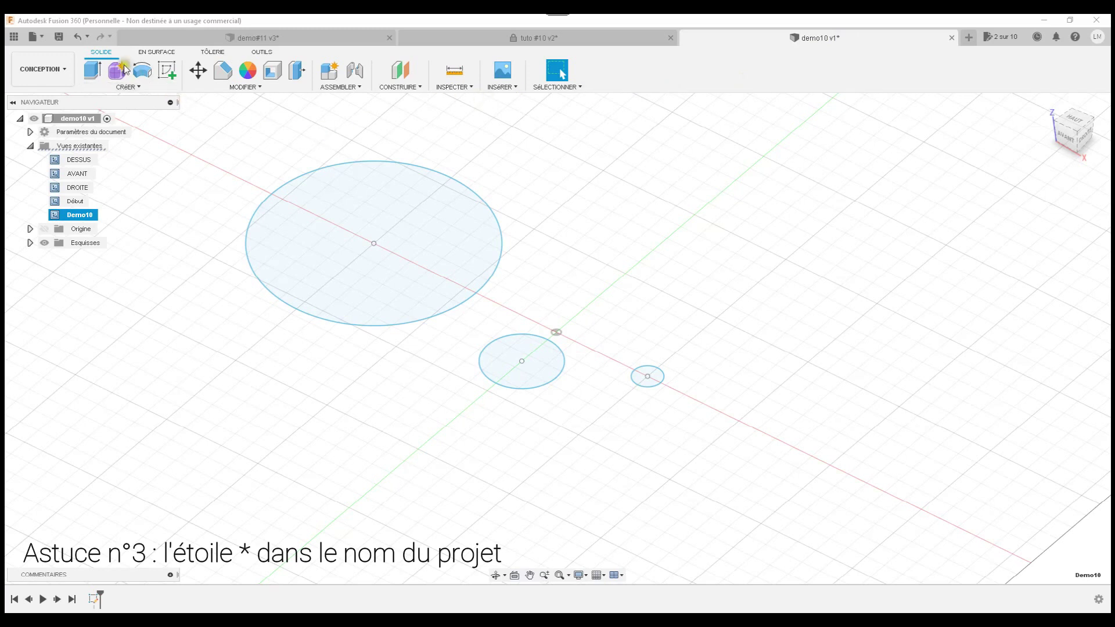
- Save version 2 of the design as a milestone named Test
click(58, 38)
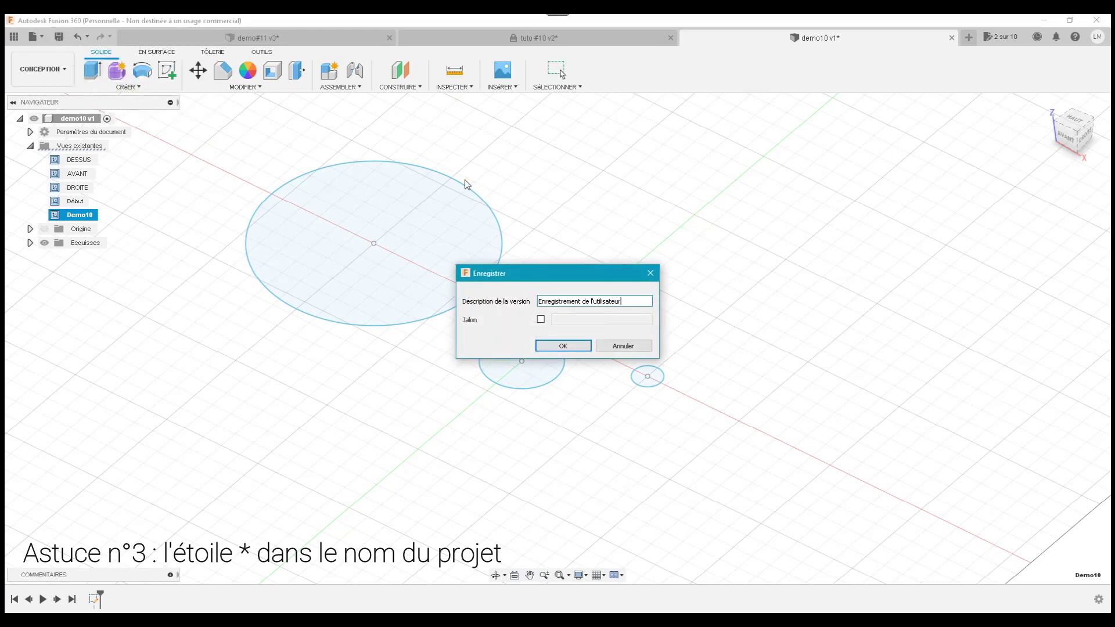
click(554, 324)
click(542, 321)
click(540, 320)
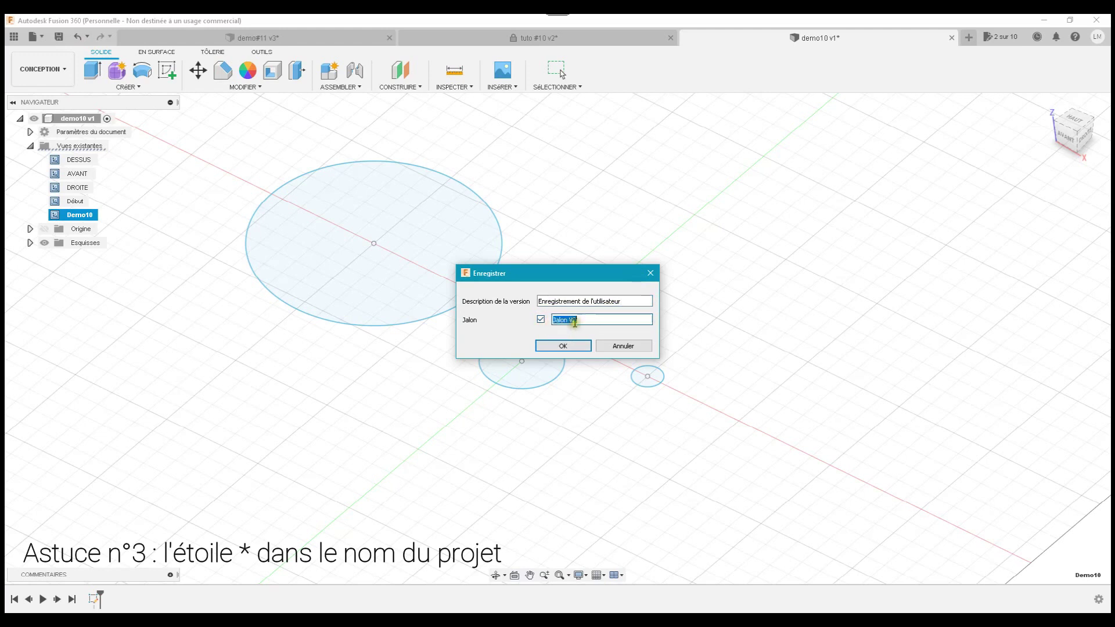
text(Test)
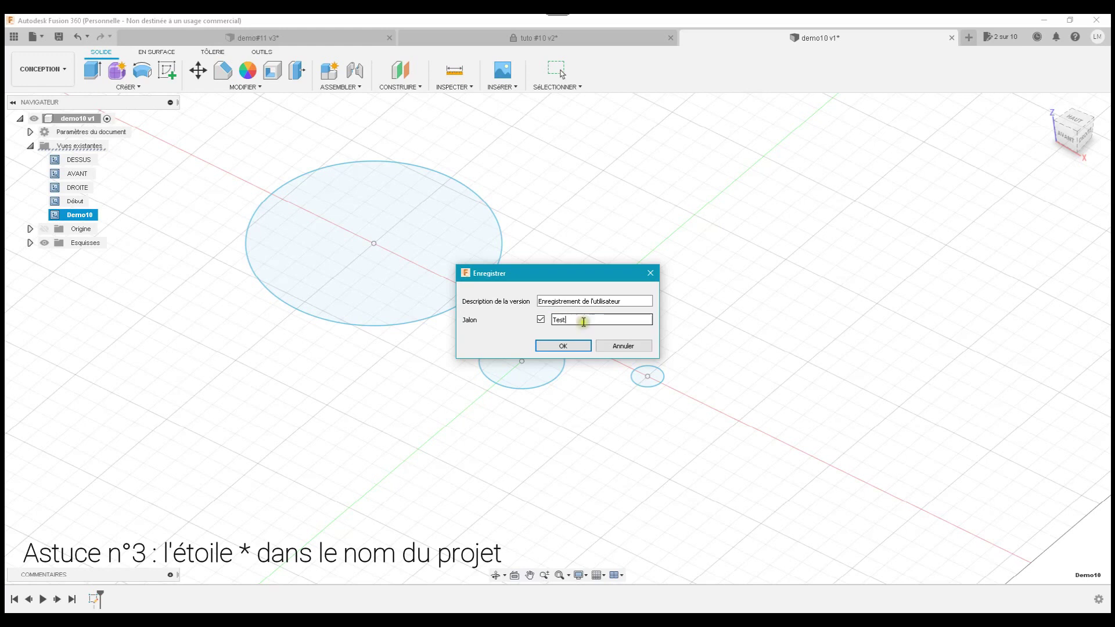
click(574, 349)
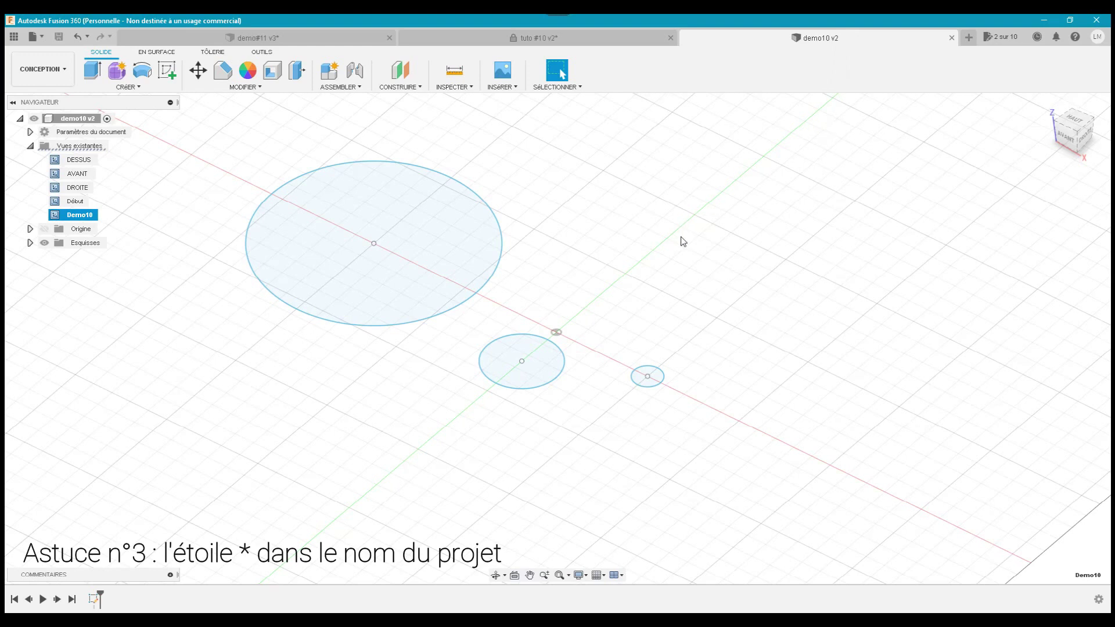
- Switch to the top view and start a new sketch on the horizontal XY plane
click(1071, 117)
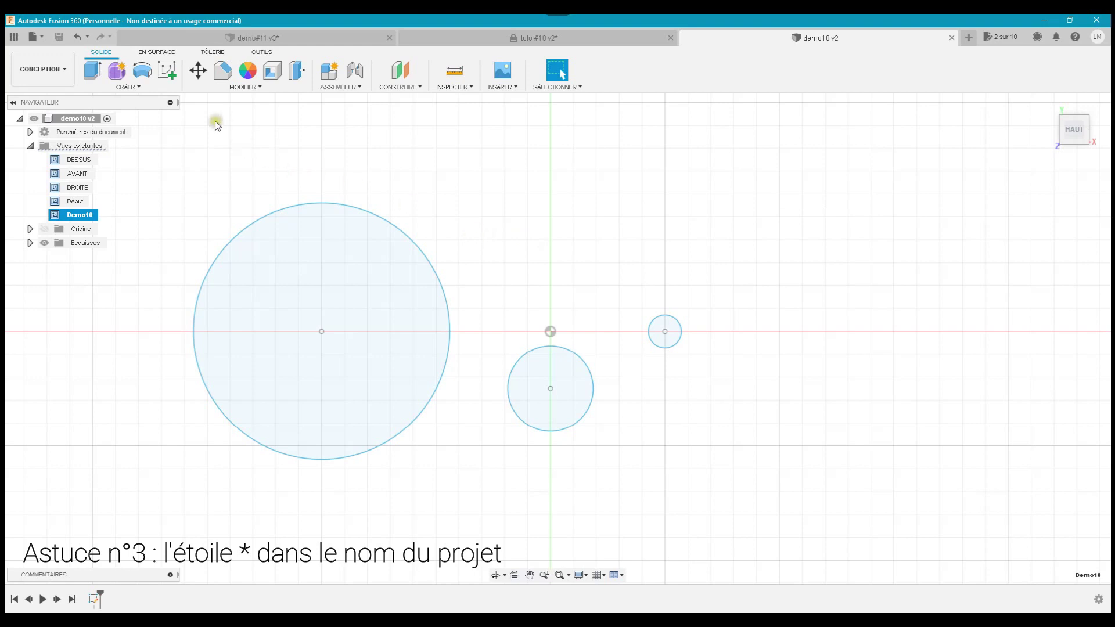
click(167, 74)
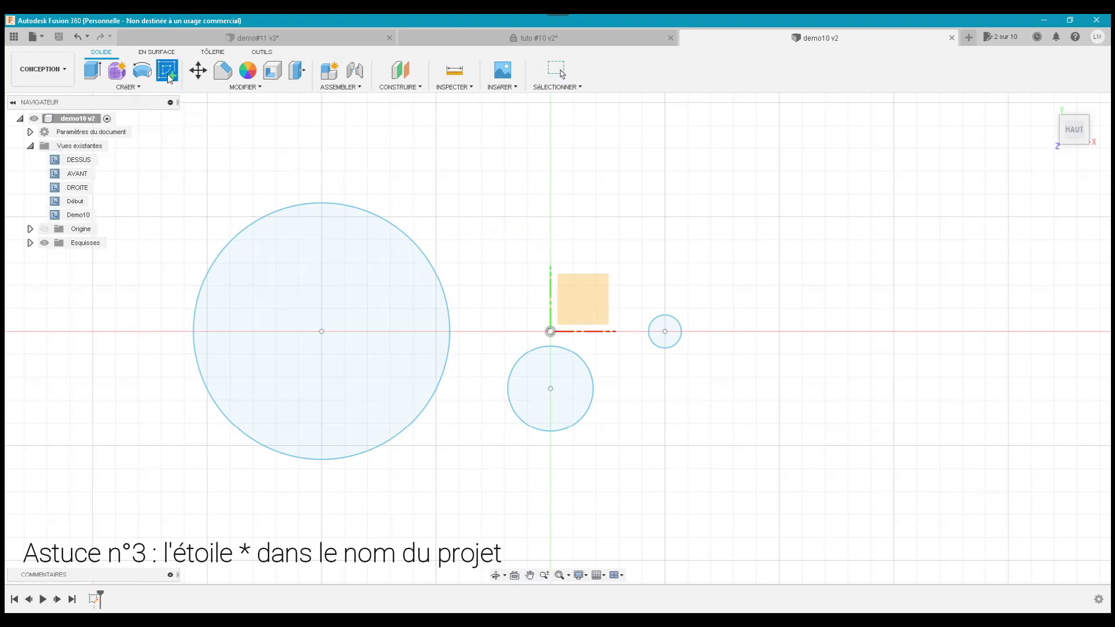
click(582, 297)
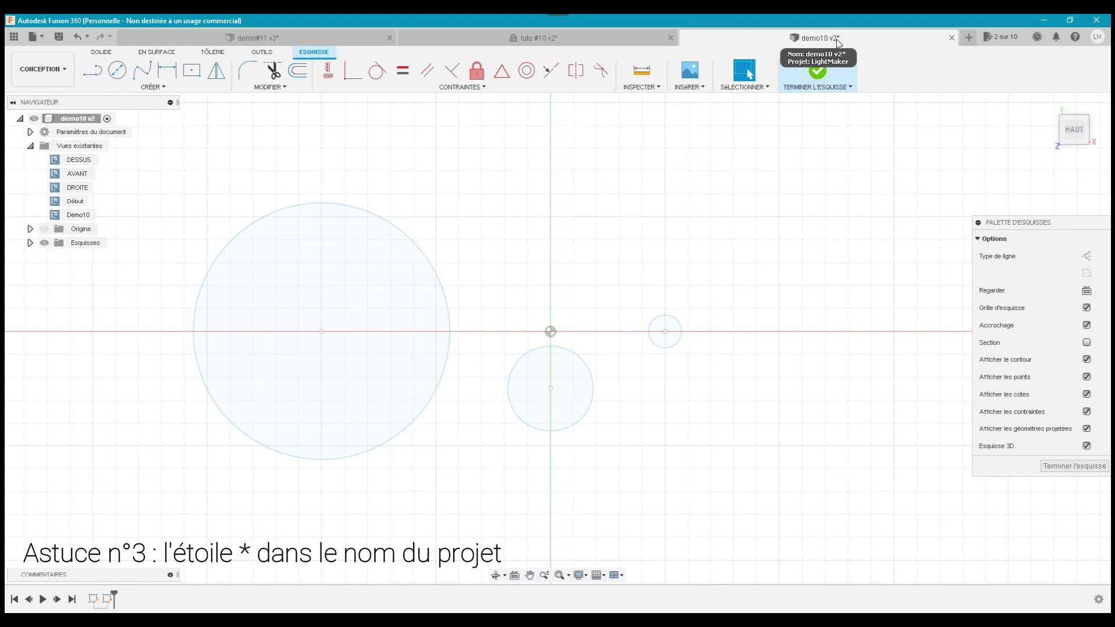
- Draw a rectangle above the origin near the top of the grid
click(192, 71)
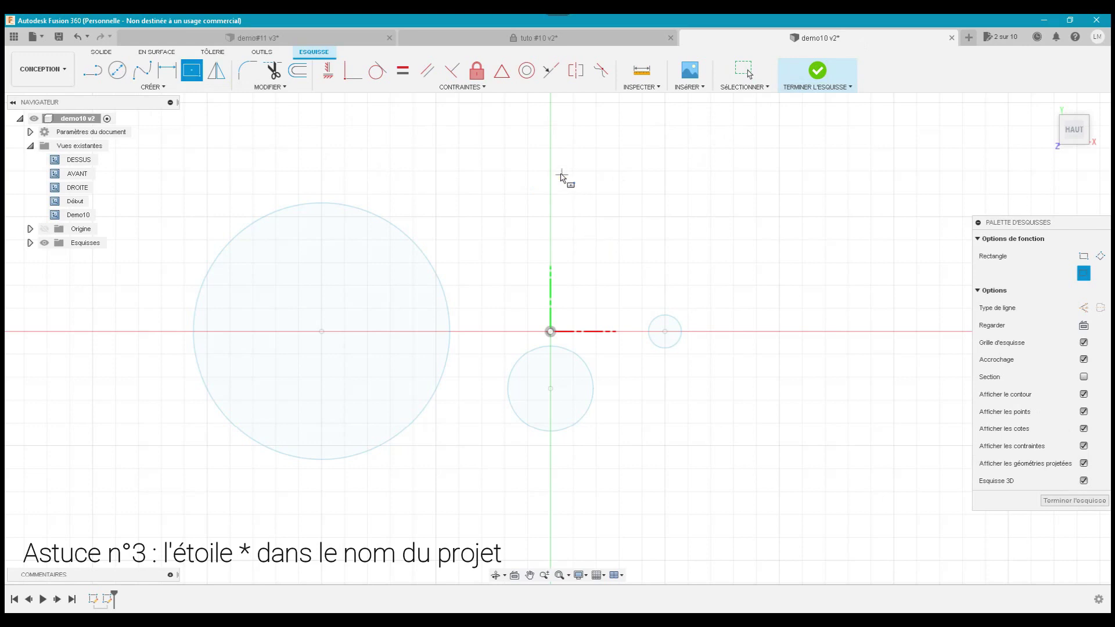
click(573, 171)
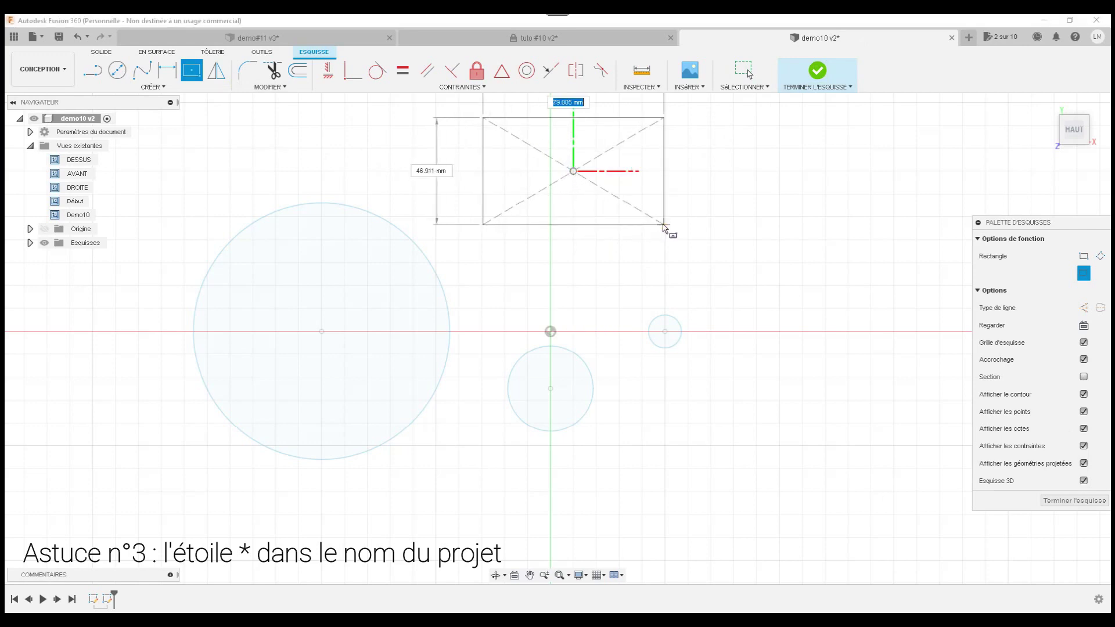
click(655, 216)
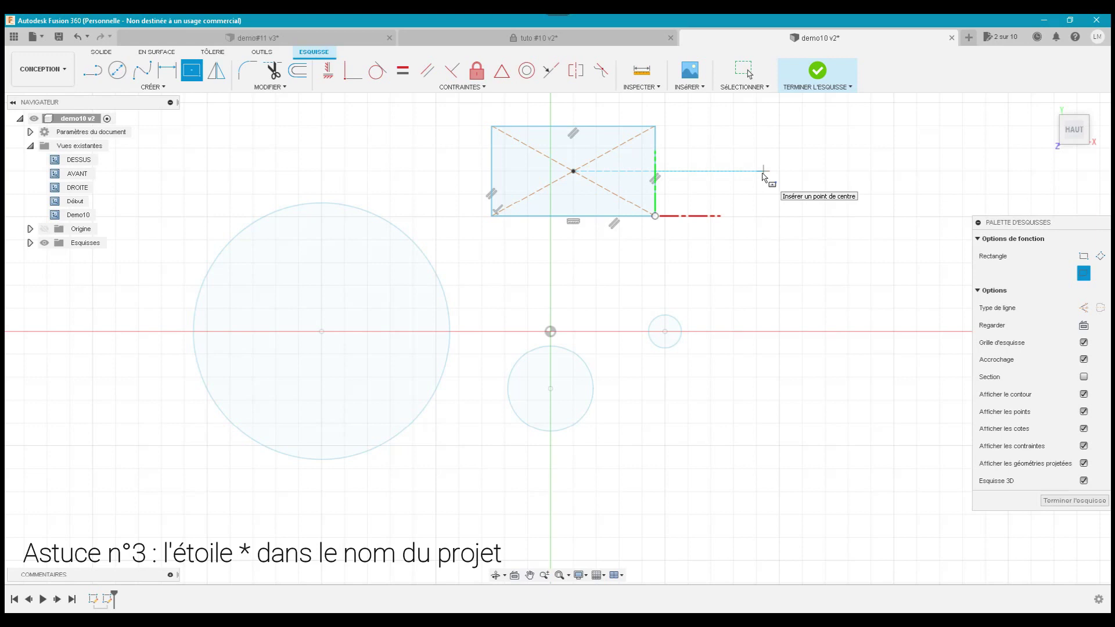
- Save the demo10 design with its rectangle sketch as version v3
click(58, 37)
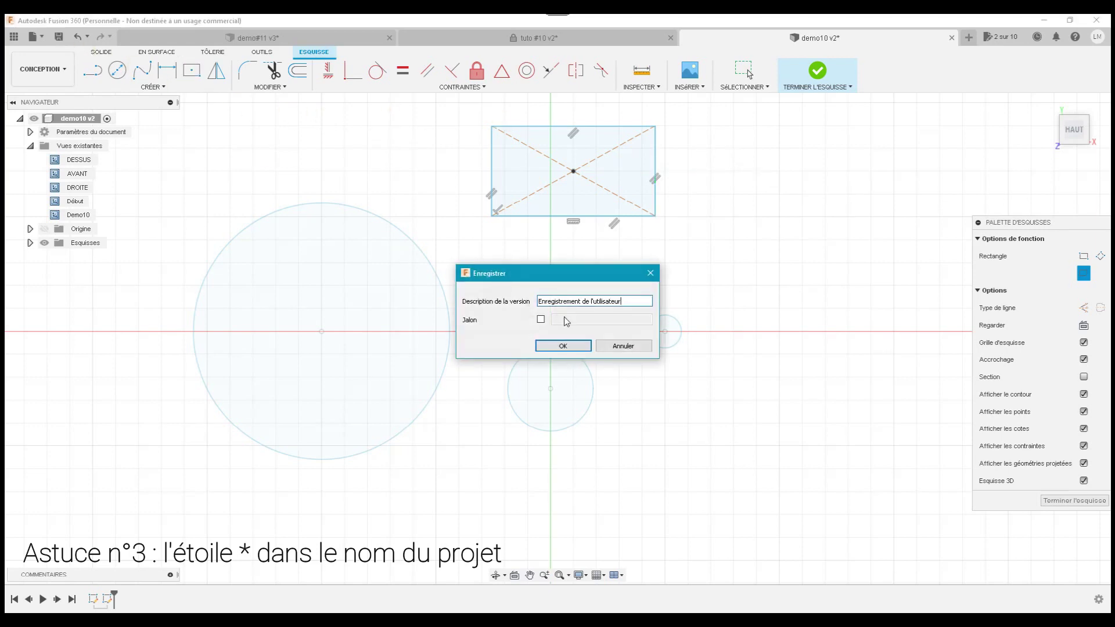
click(564, 346)
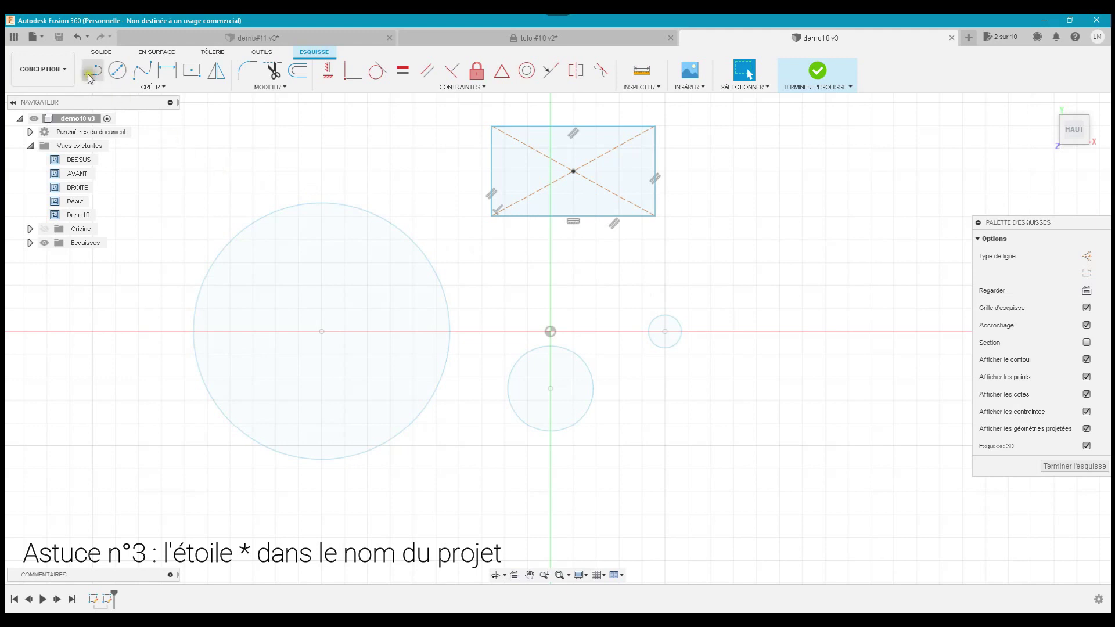
- Show the Data Panel listing demo10 at V3 alongside the project's other designs
click(14, 36)
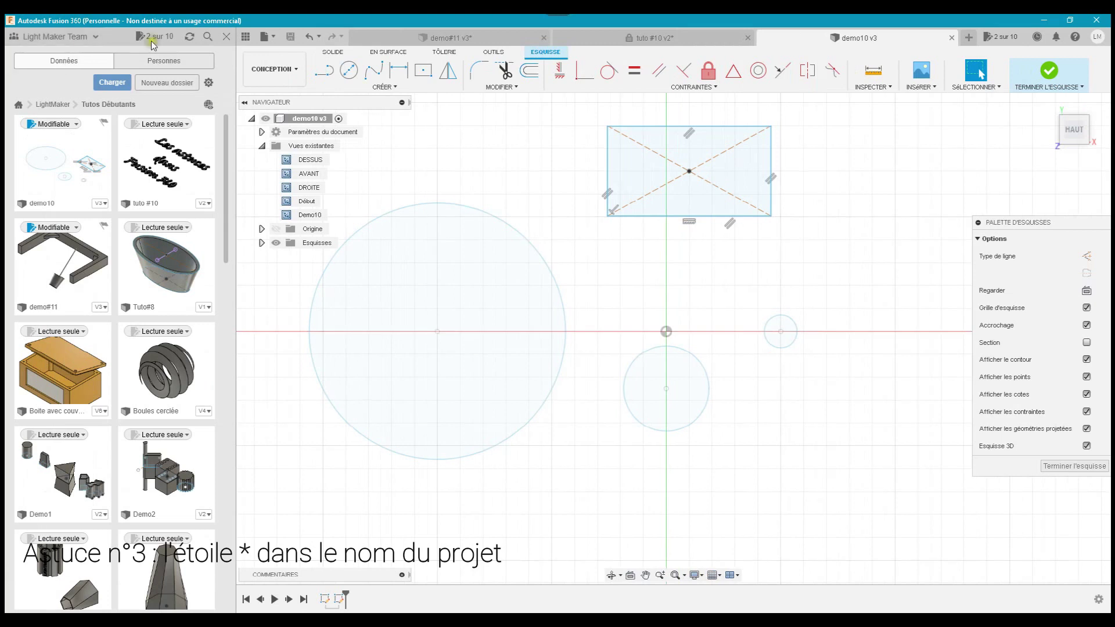
click(226, 36)
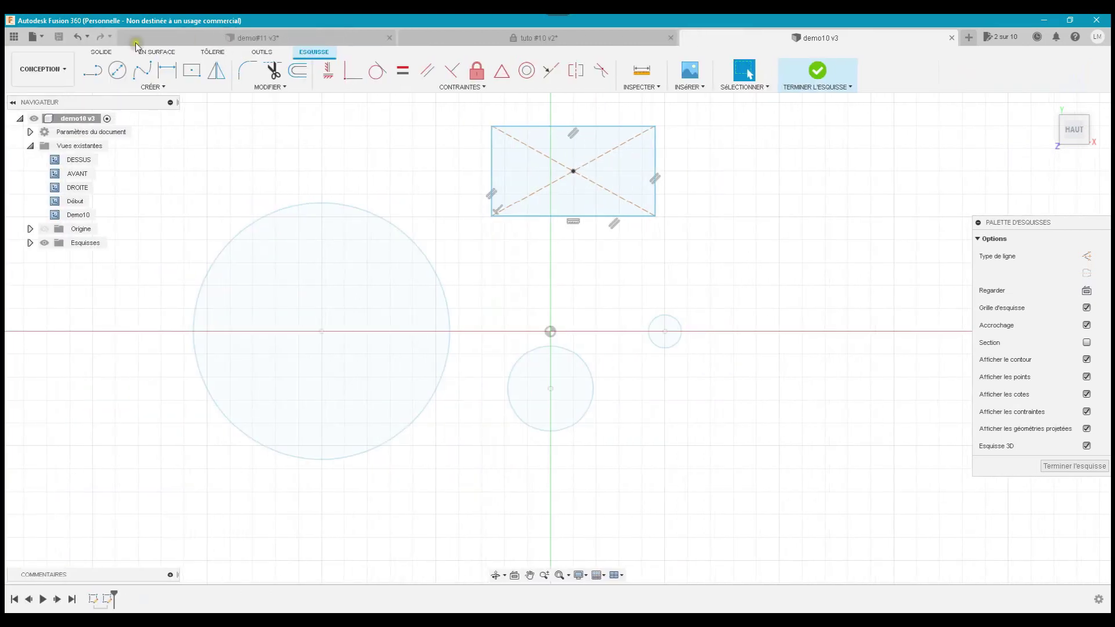
click(14, 36)
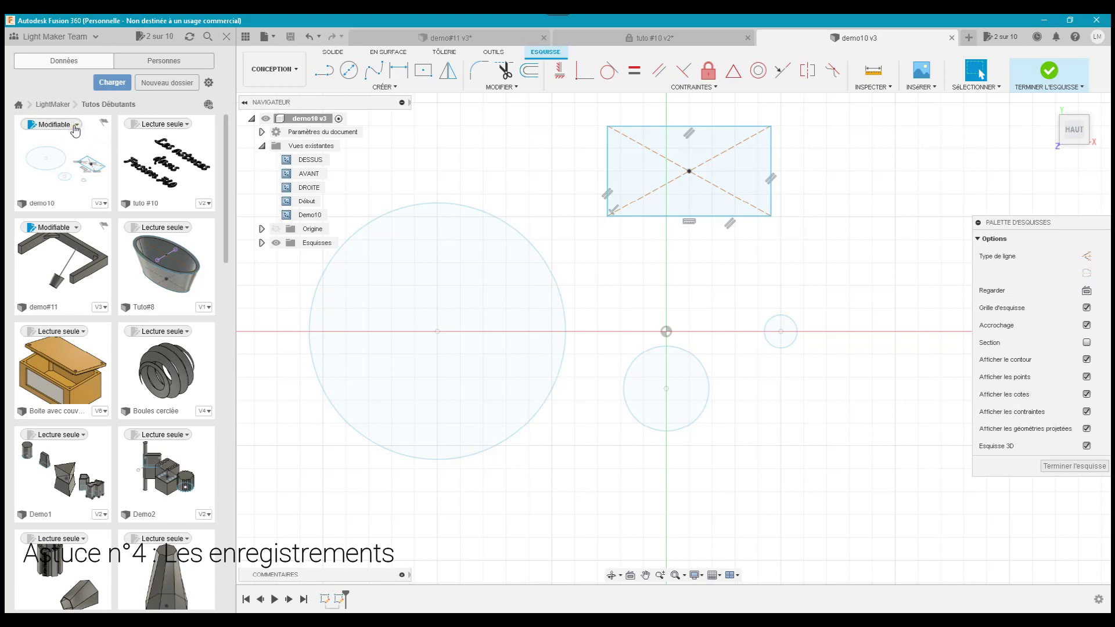
- Check demo10's editing-access options, then display its version history with versions 3, 2 and Test
click(75, 126)
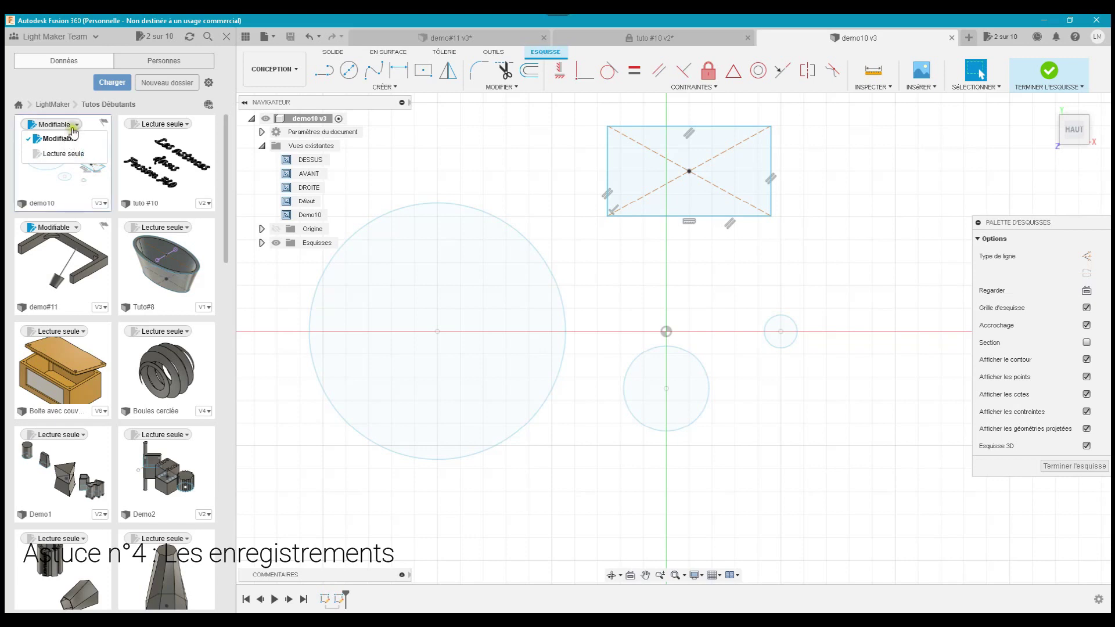
click(76, 126)
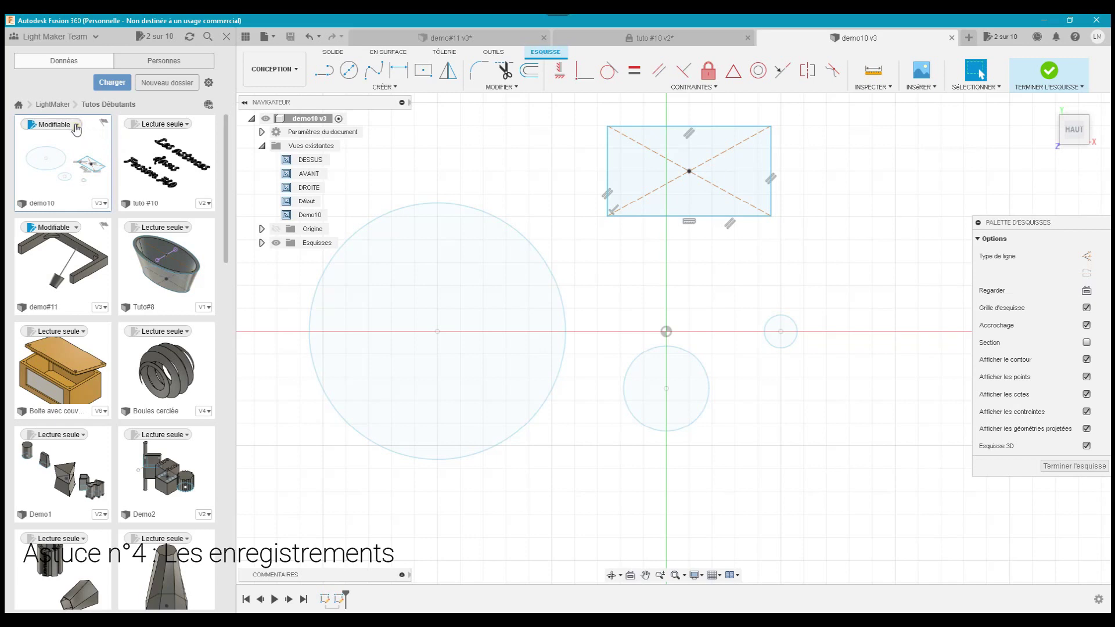
click(74, 124)
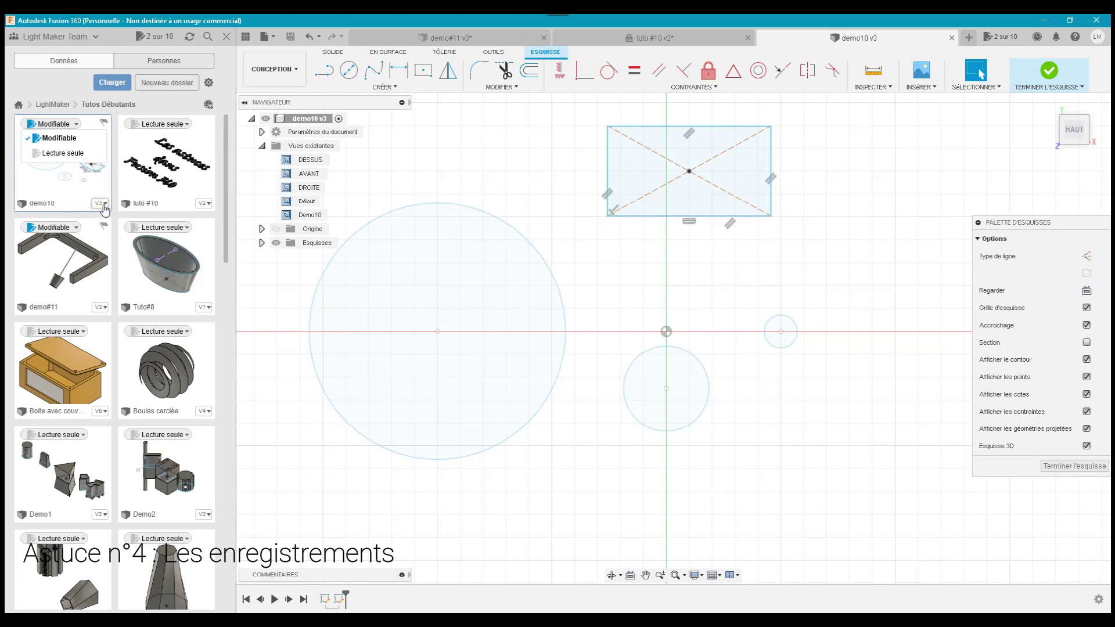
click(101, 205)
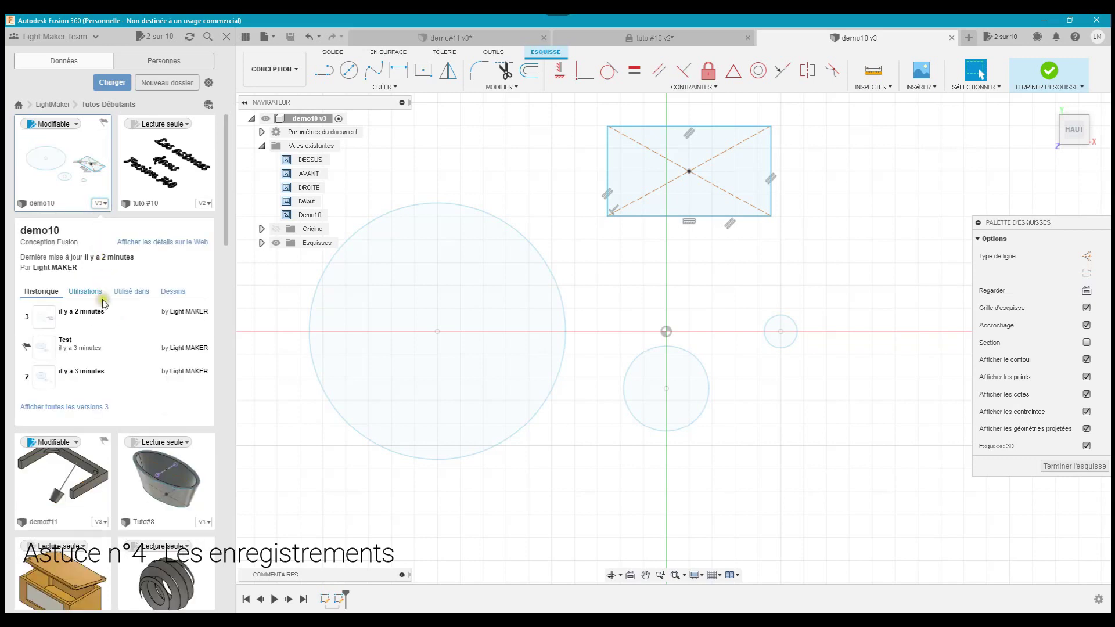
mouse_move(113, 374)
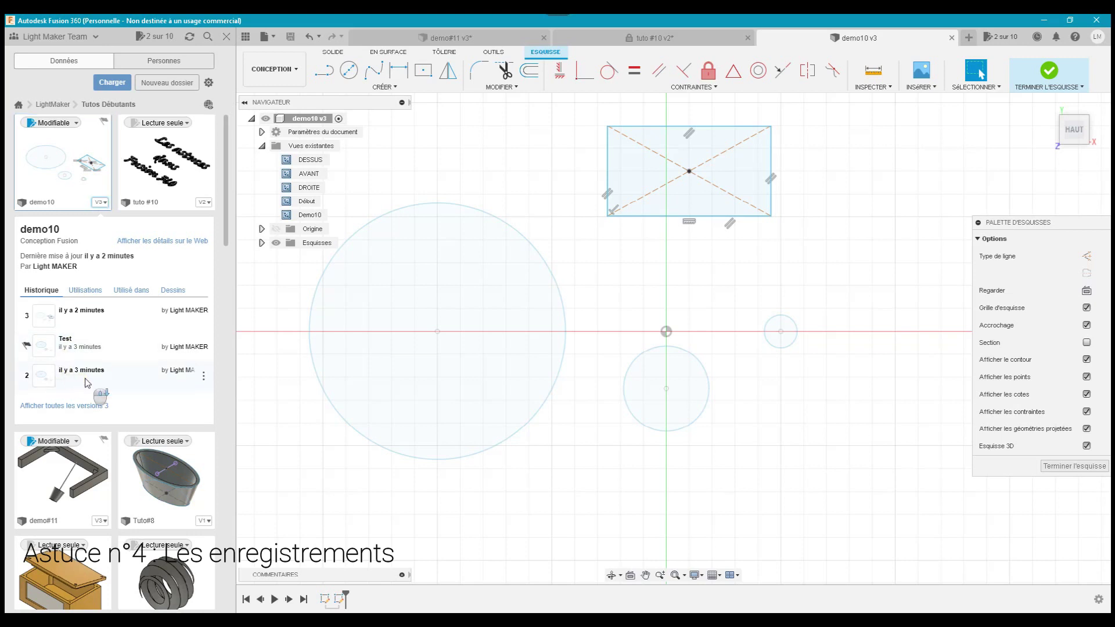
scroll(84, 378, down, 5)
scroll(85, 380, up, 5)
click(143, 372)
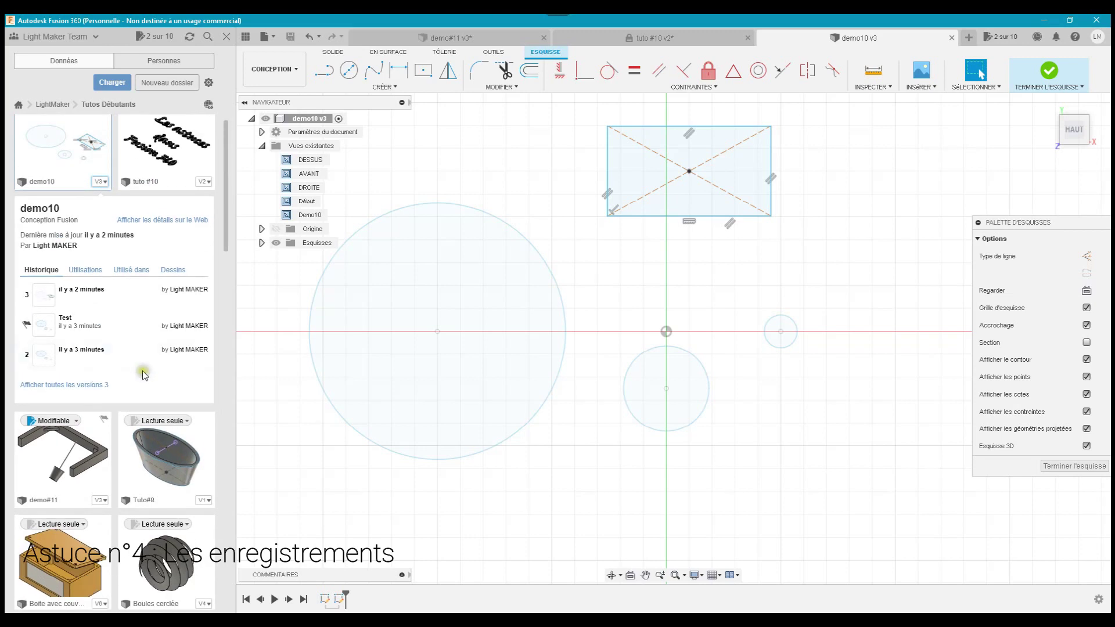
click(123, 318)
- Draw a small centre-point rectangle near the sketch's upper left
click(226, 36)
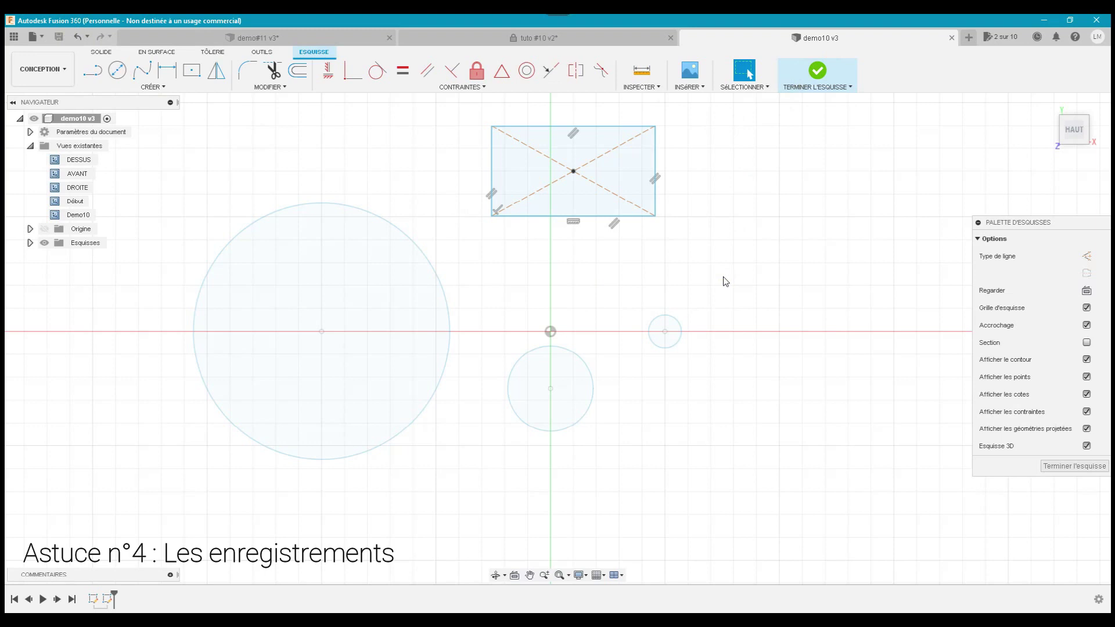
click(192, 71)
click(281, 165)
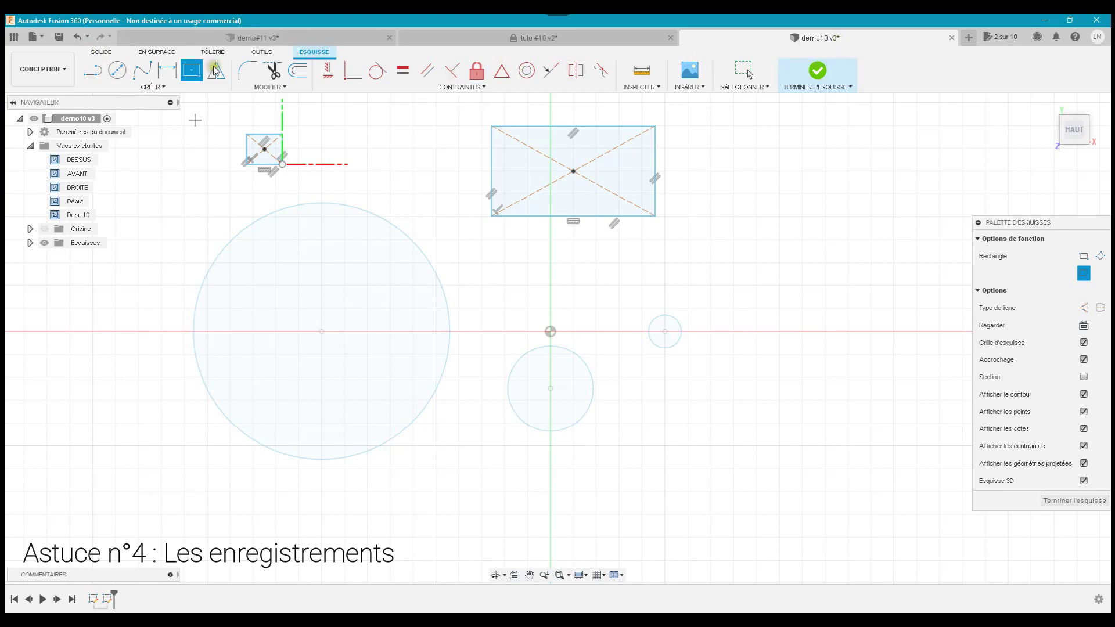
- Save as a milestone version named 'Version de base complète' (demo10 v4)
click(62, 38)
text(Enregistrement de l'utilisateur)
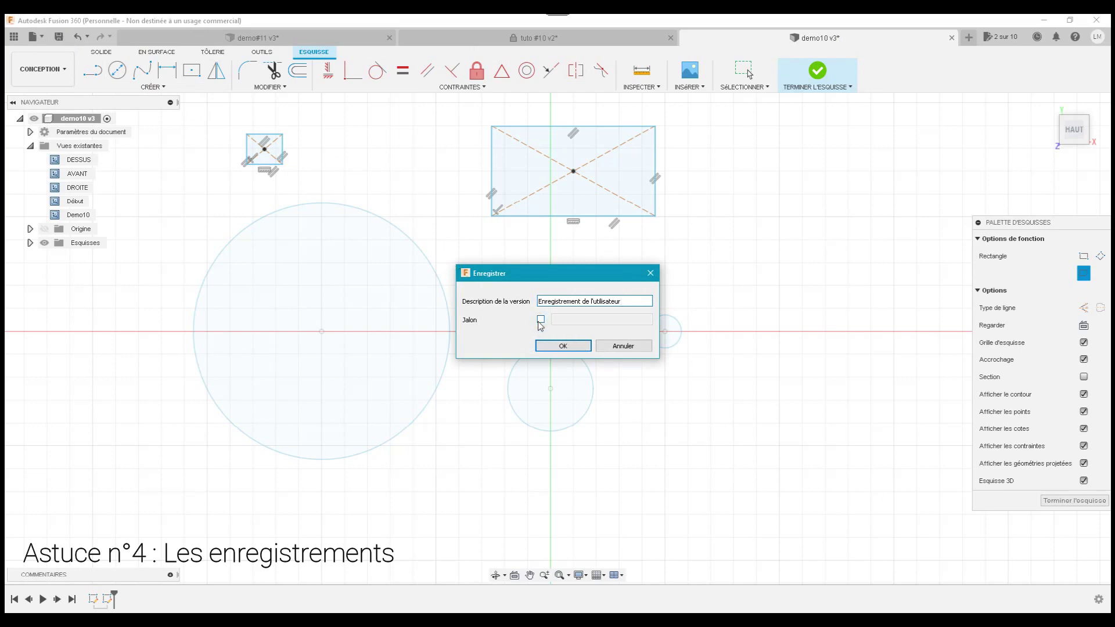
click(541, 320)
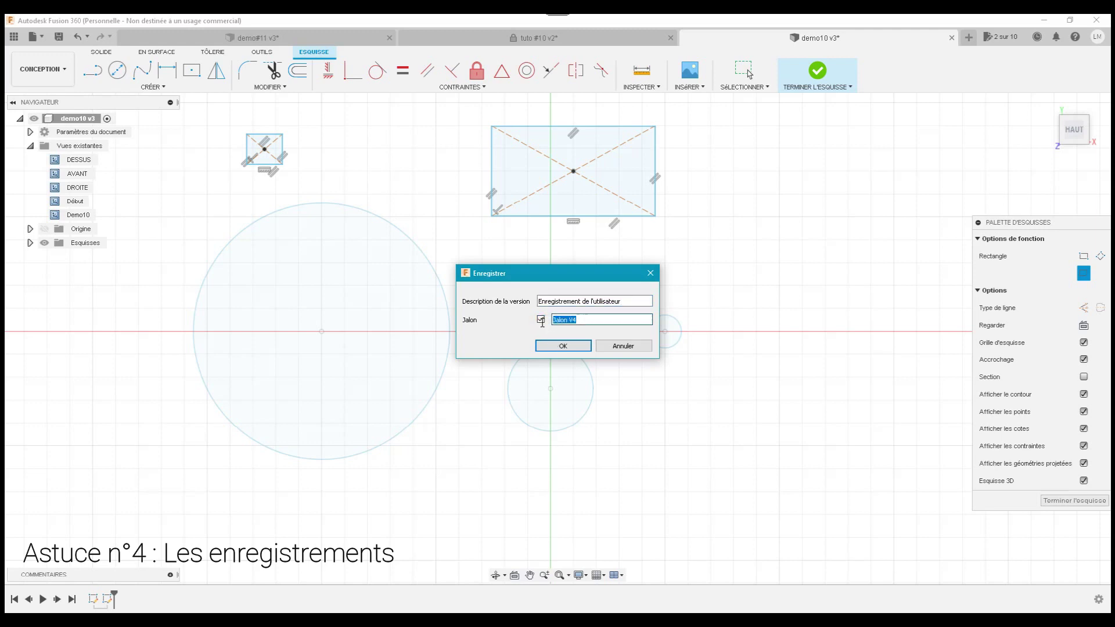
text(Version de base complète)
click(564, 346)
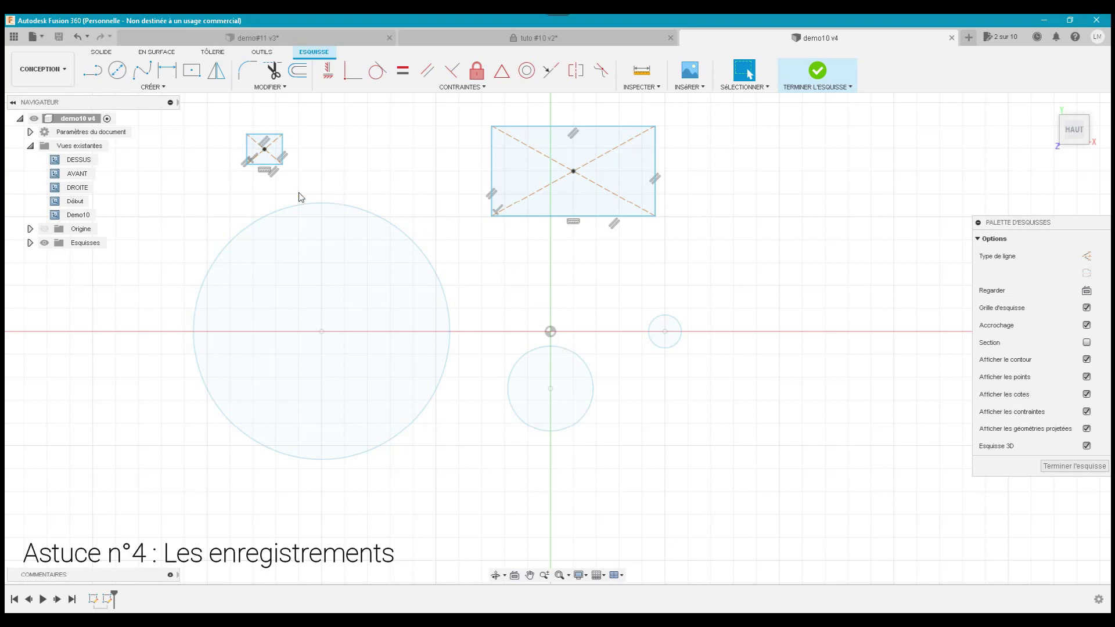
click(13, 38)
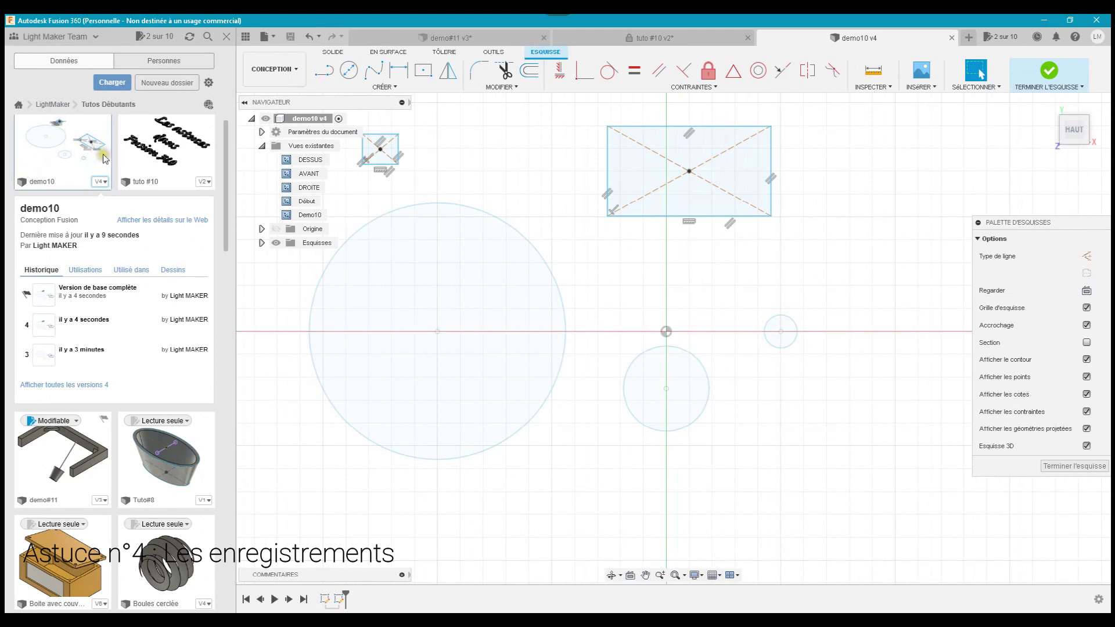
click(103, 183)
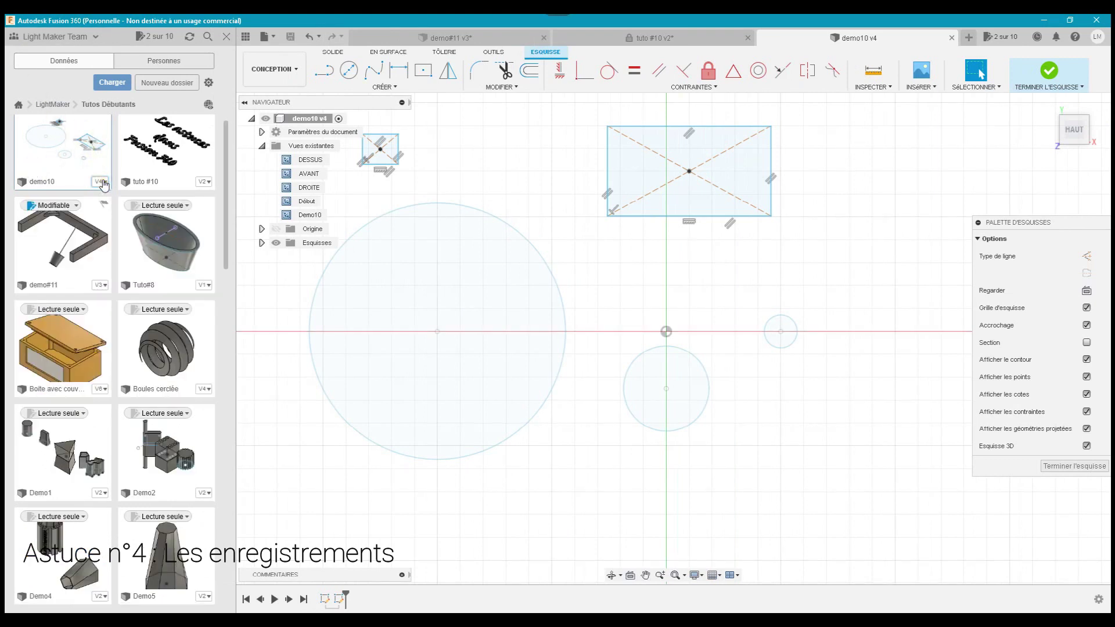
click(101, 181)
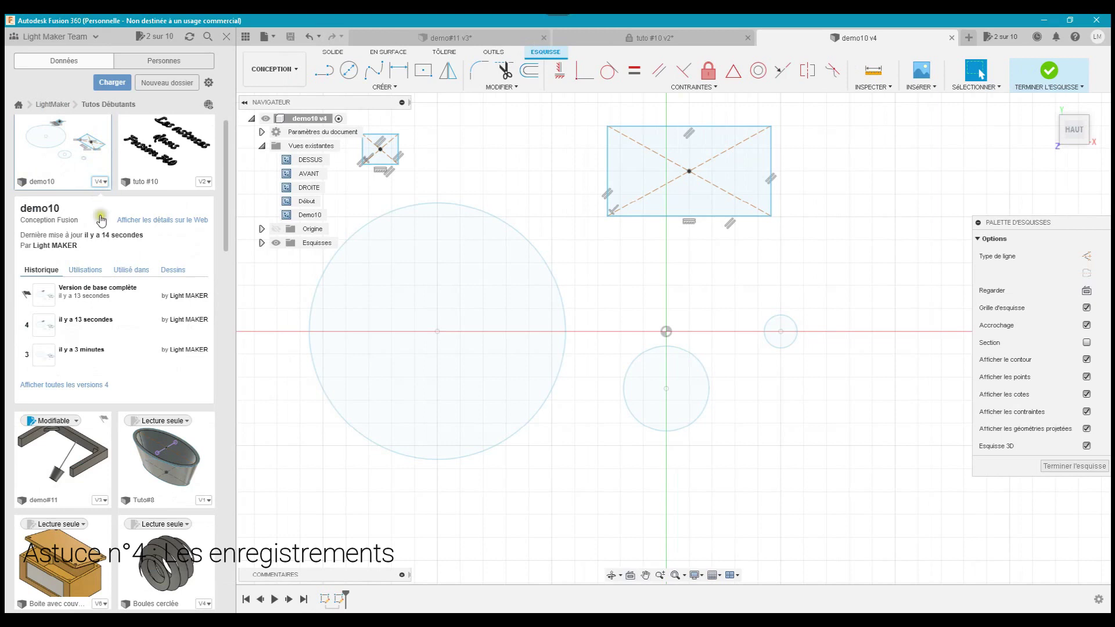
mouse_move(113, 292)
click(221, 37)
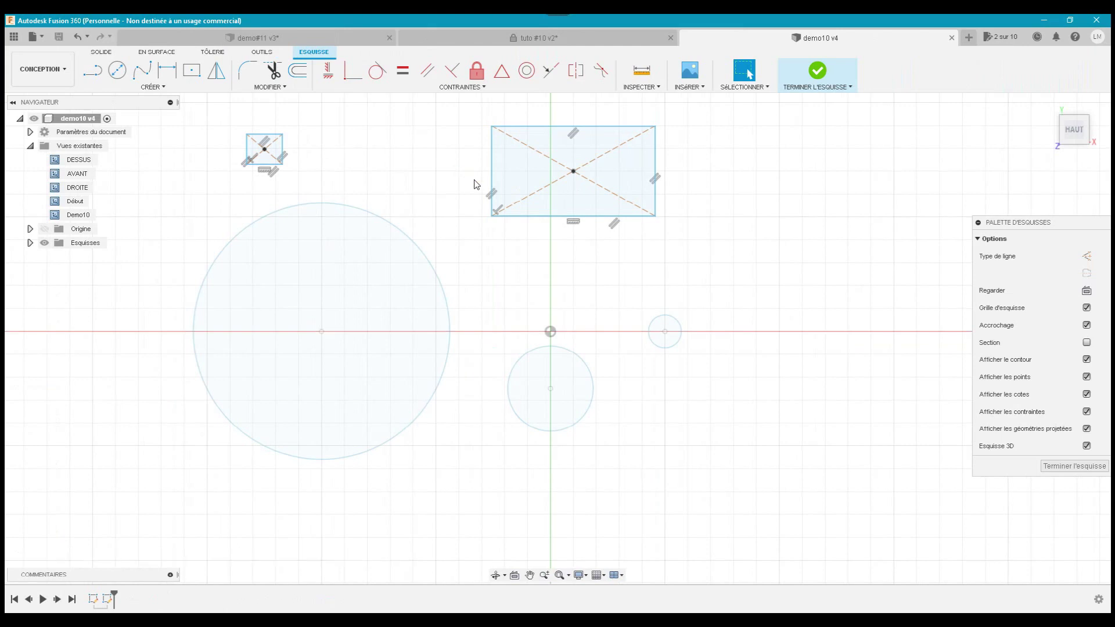
- Finish the rectangle sketch with Terminer l'esquisse to return to the solid workspace
click(1059, 465)
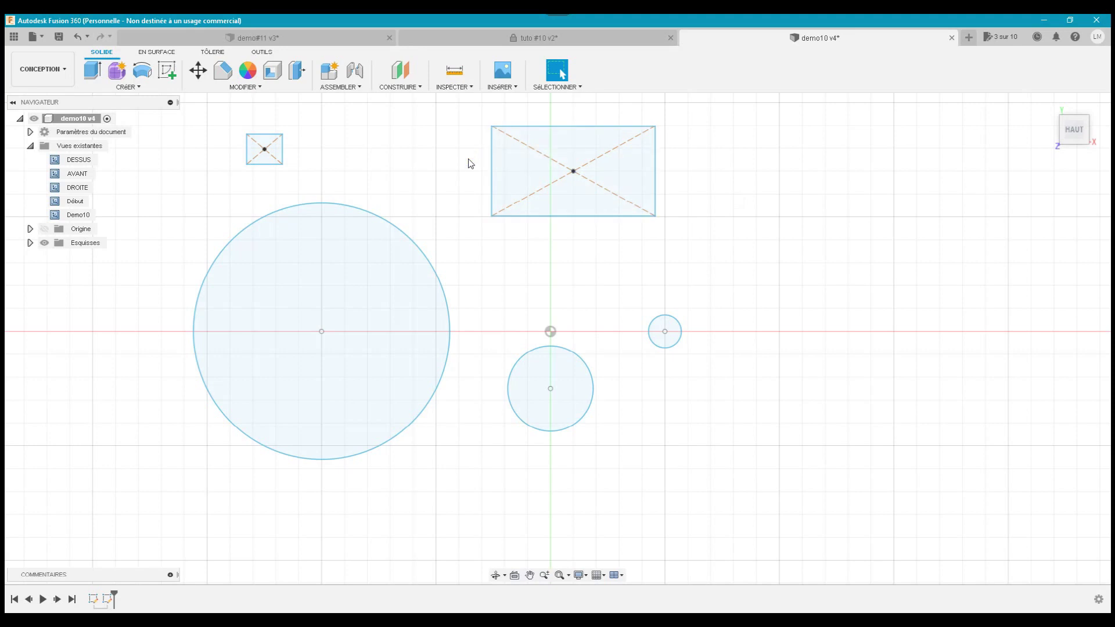
- Open the Tuto#9 v11 basket design from the Data Panel and expand its Esquisses folder
click(15, 39)
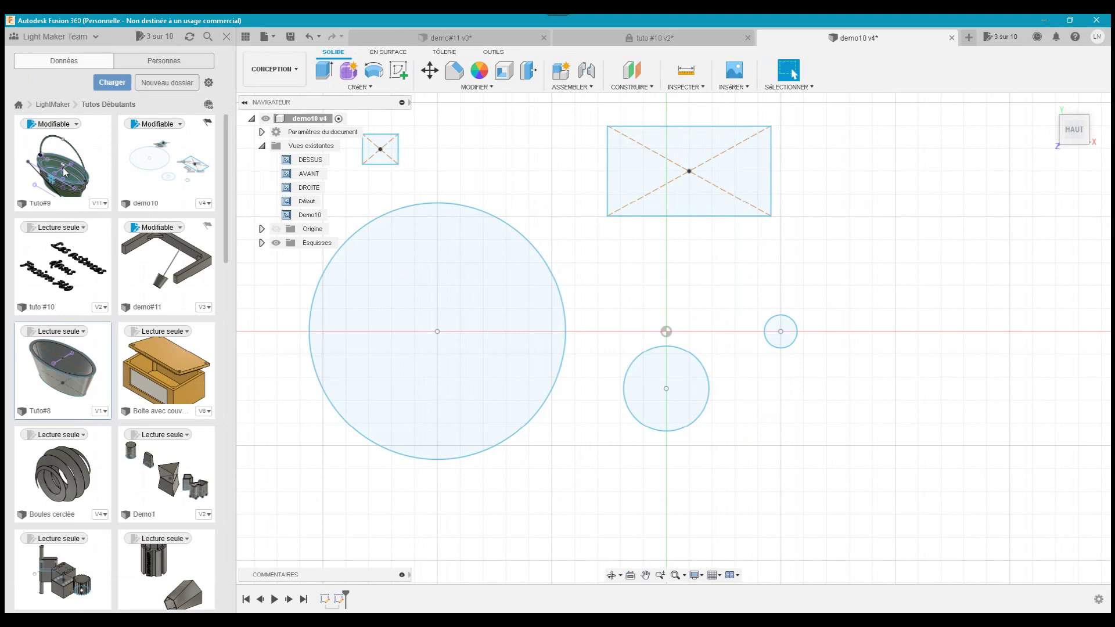
double_click(97, 144)
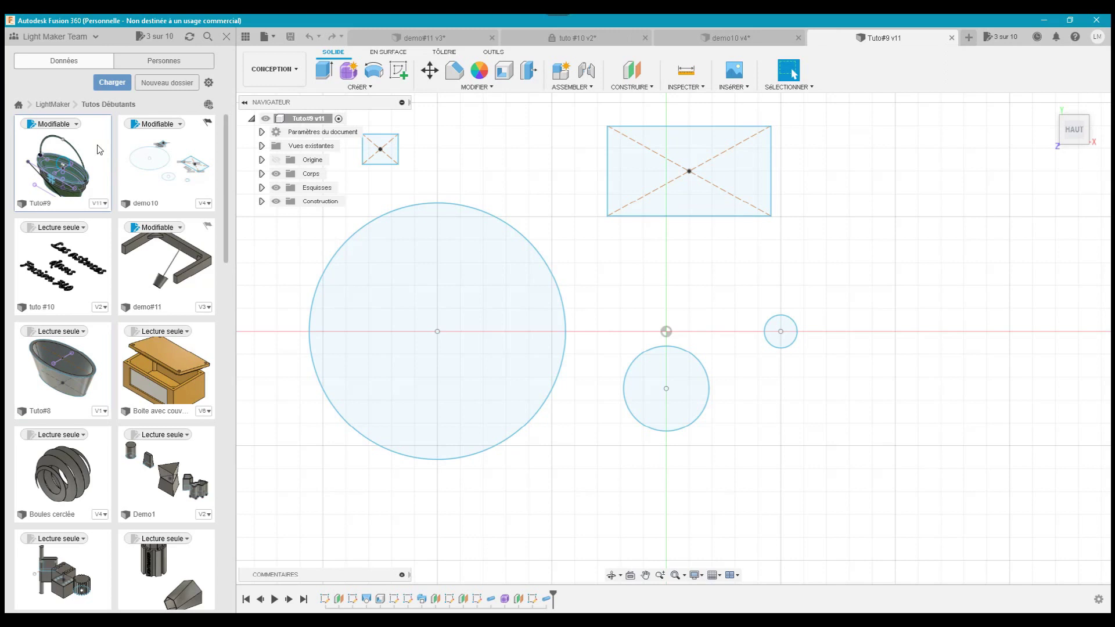
click(225, 37)
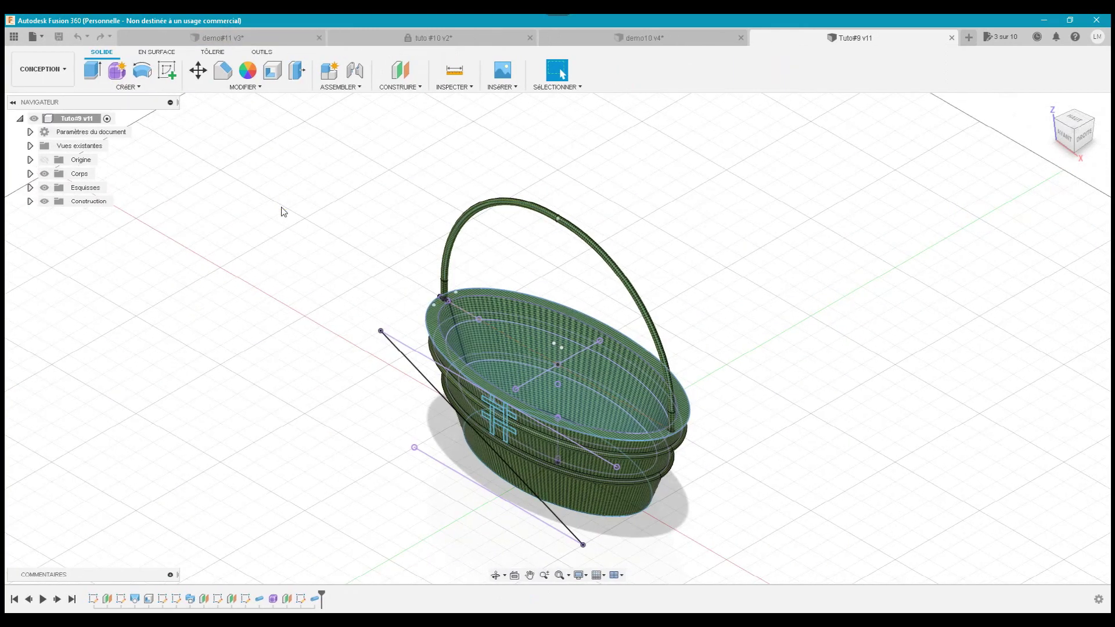
click(29, 189)
- Hide sketches Esquisse16 to Esquisse20, keeping only Esquisse1 and Esquisse2 visible
click(56, 216)
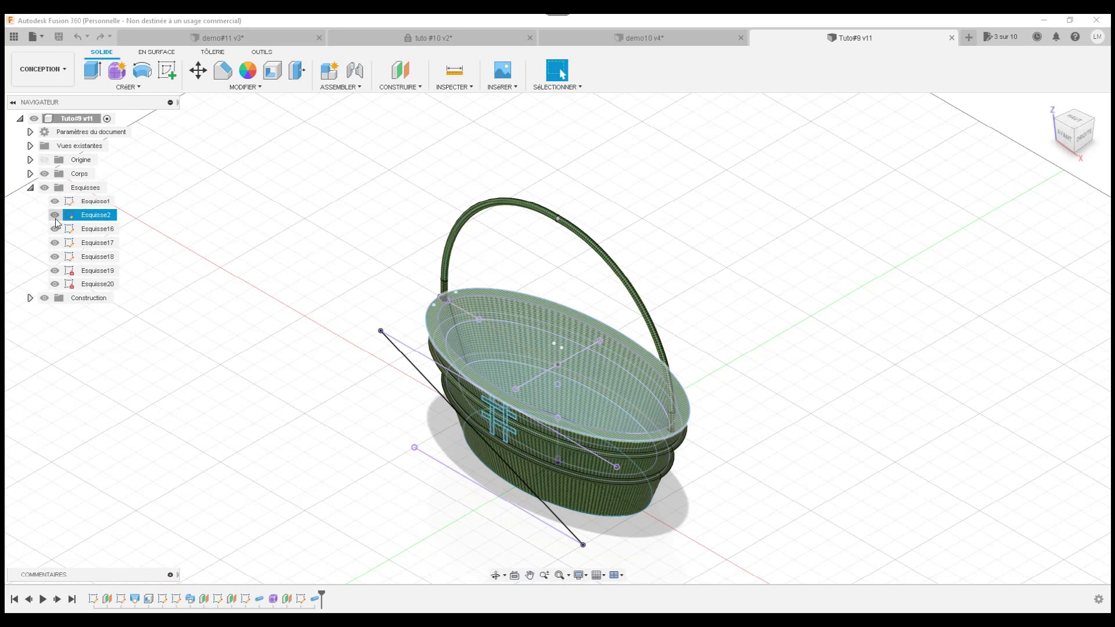
click(54, 284)
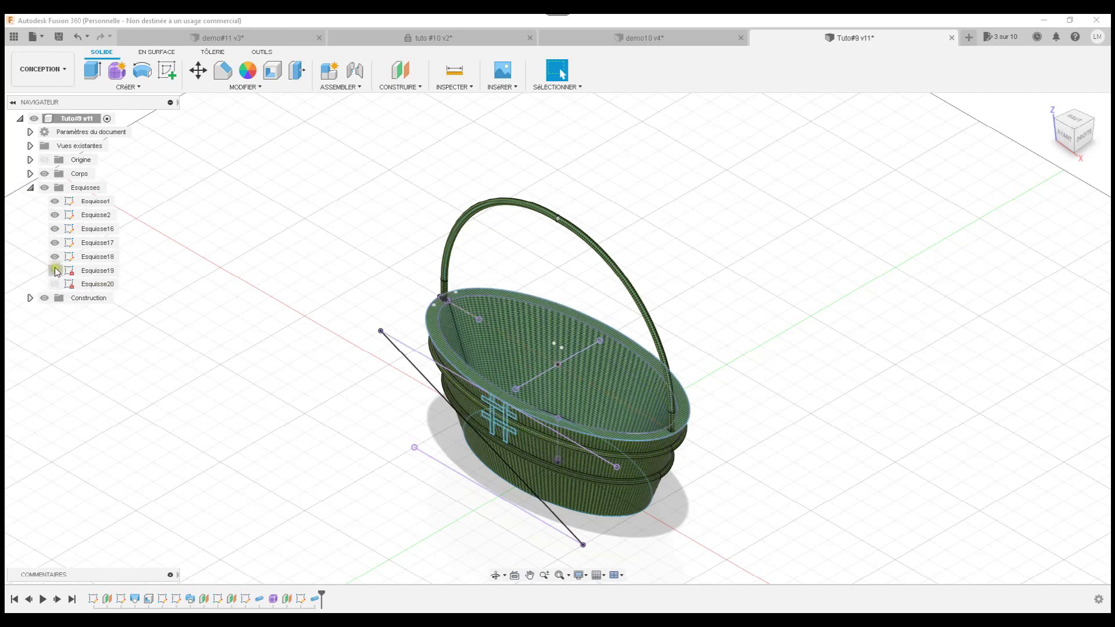
click(57, 261)
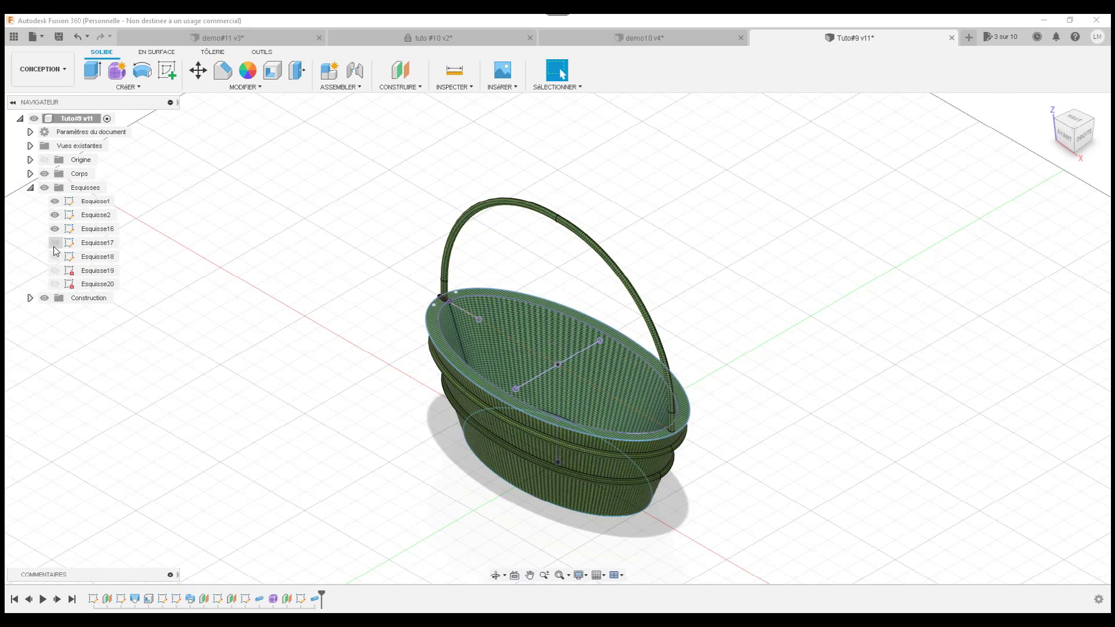
click(54, 243)
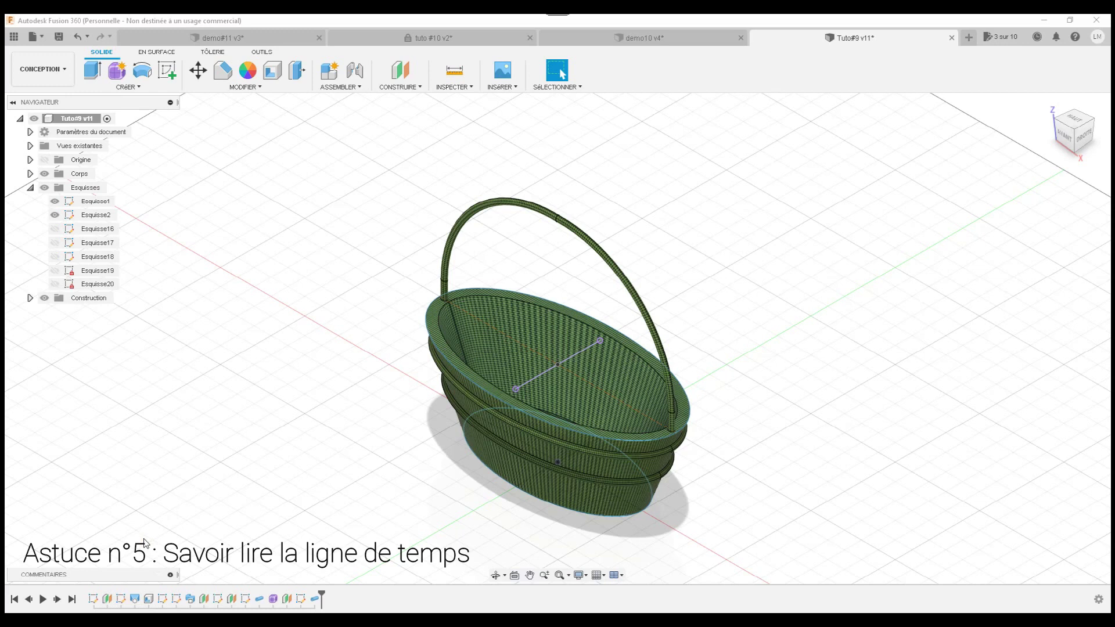
- Change the Plan1 offset plane distance in the timeline from 50 mm to 40 mm
double_click(107, 600)
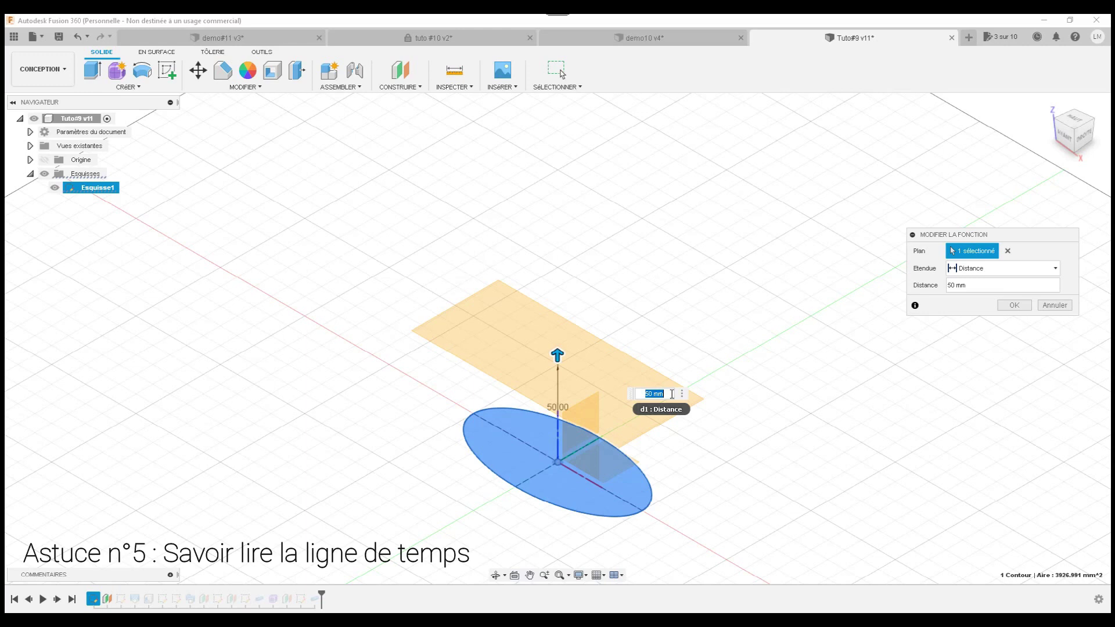
text(40)
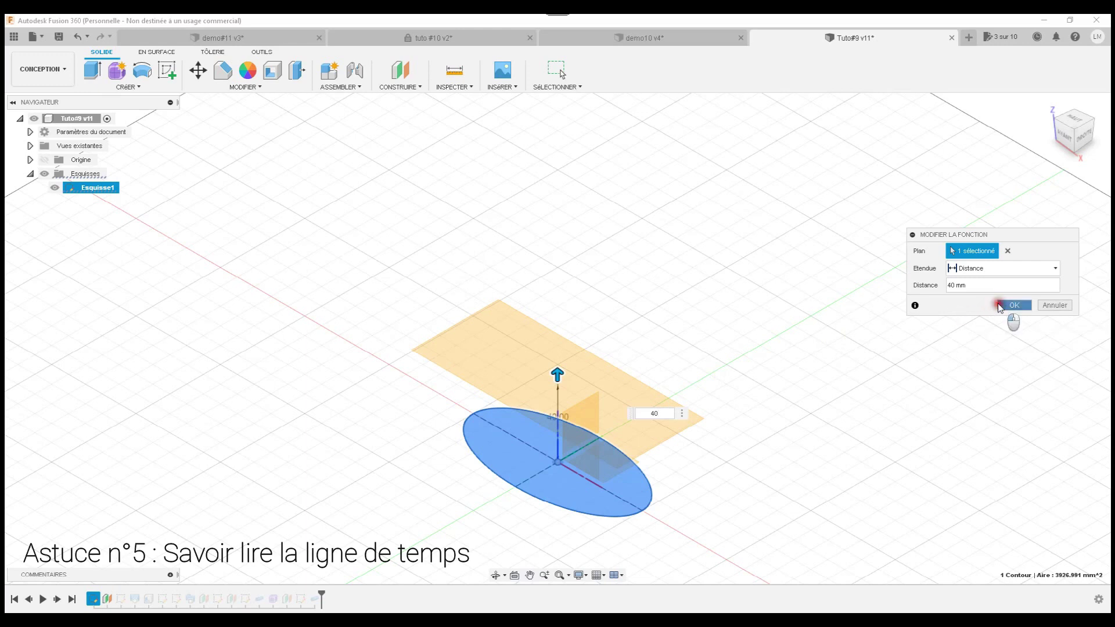
click(1014, 306)
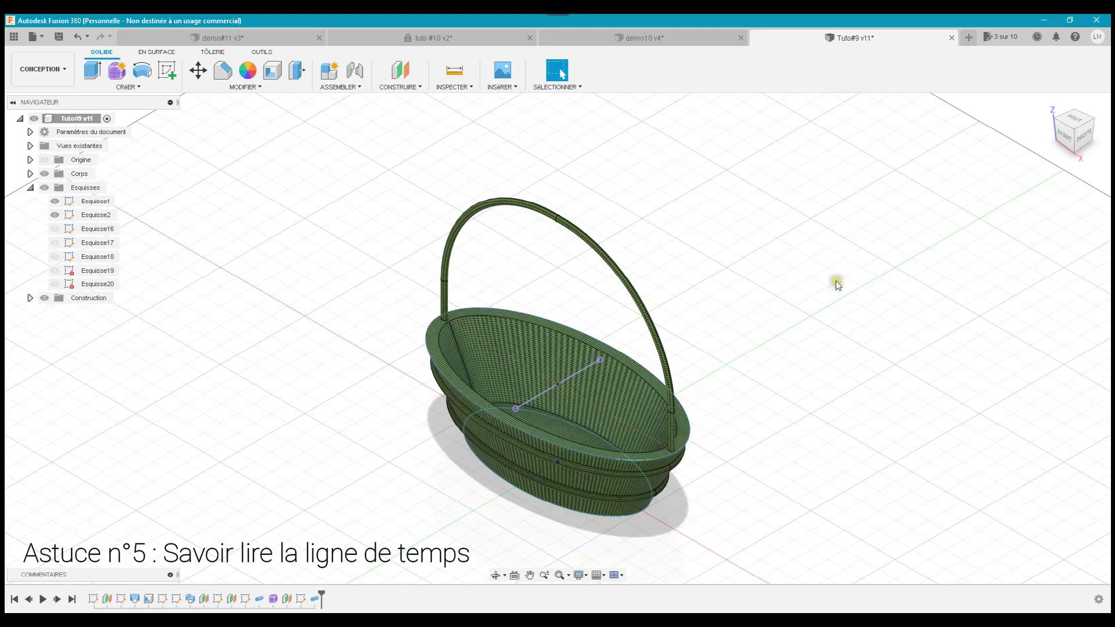
click(1060, 141)
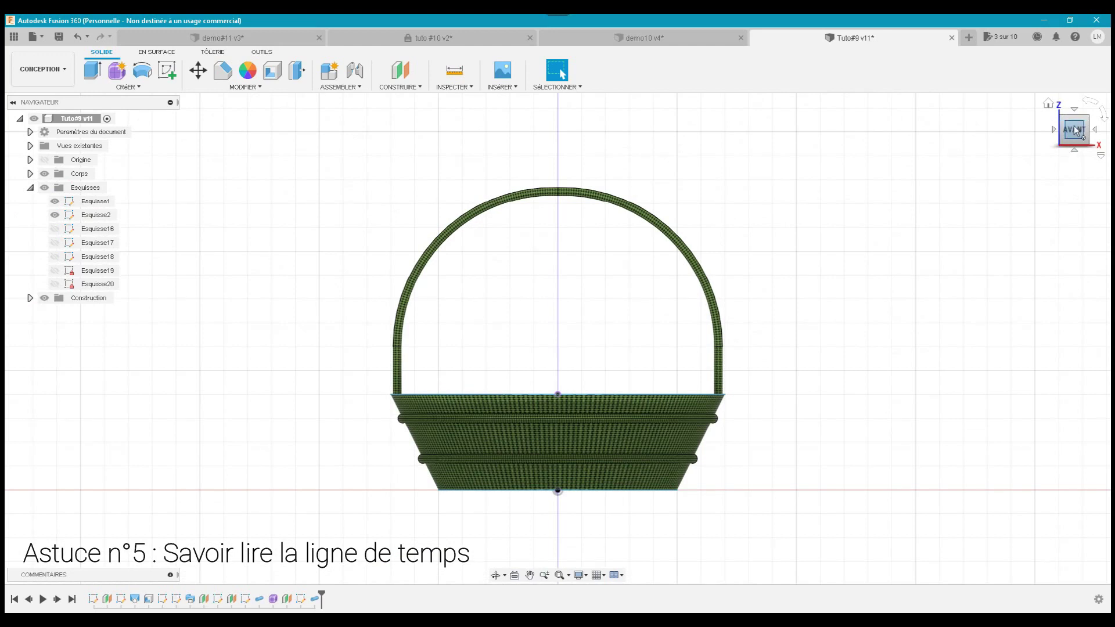
click(1048, 104)
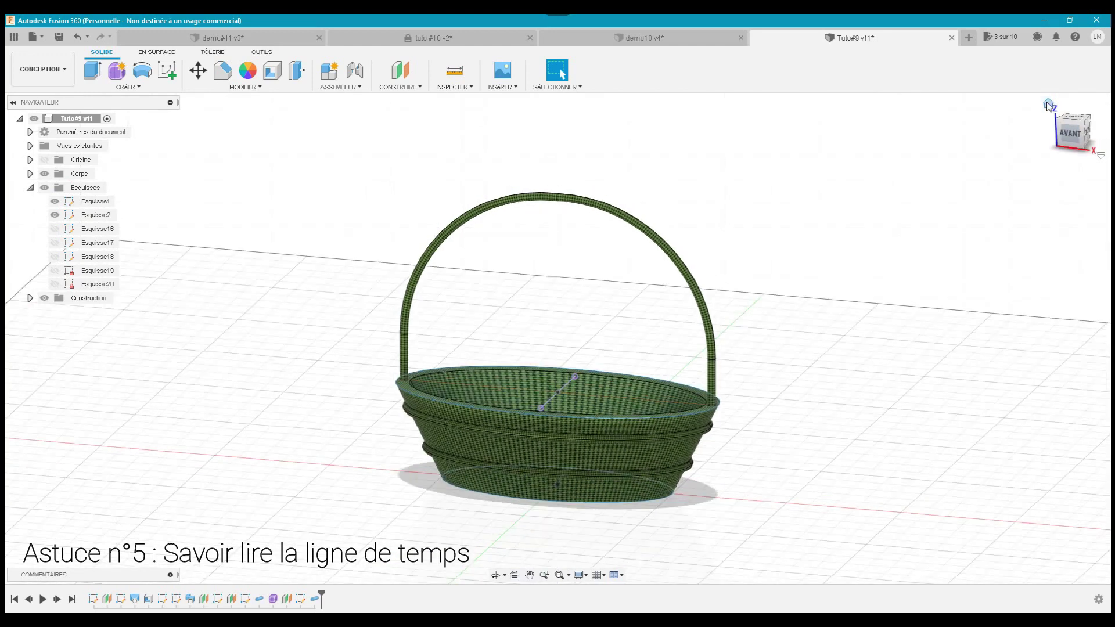
click(722, 298)
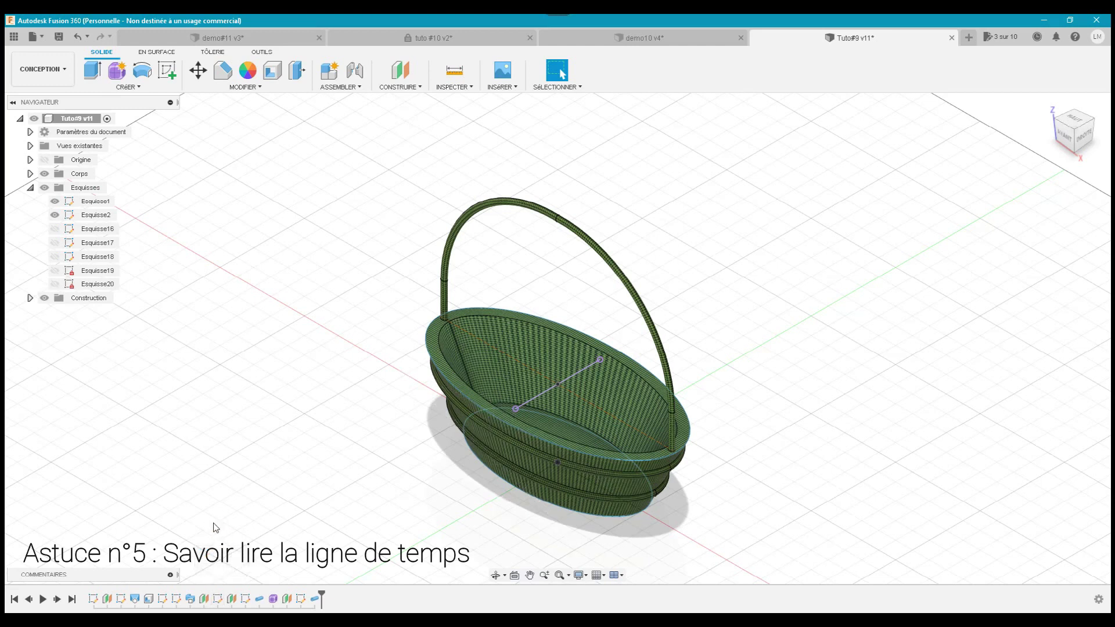
- Set the Plan1 offset plane distance to 20 mm in Modifier la fonction
double_click(108, 599)
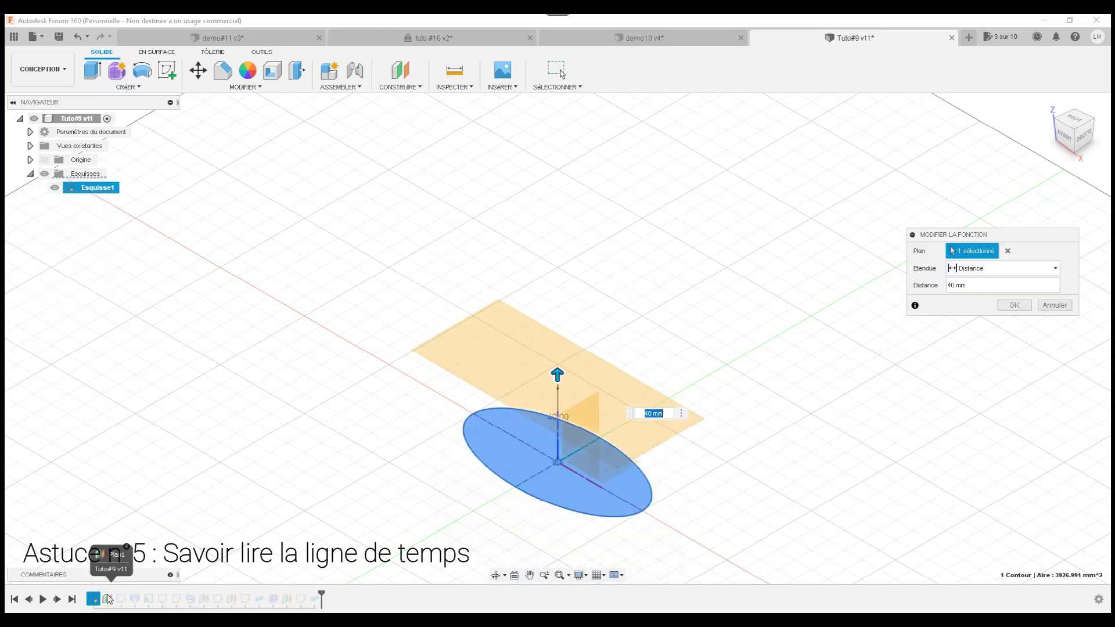
click(964, 287)
text(20)
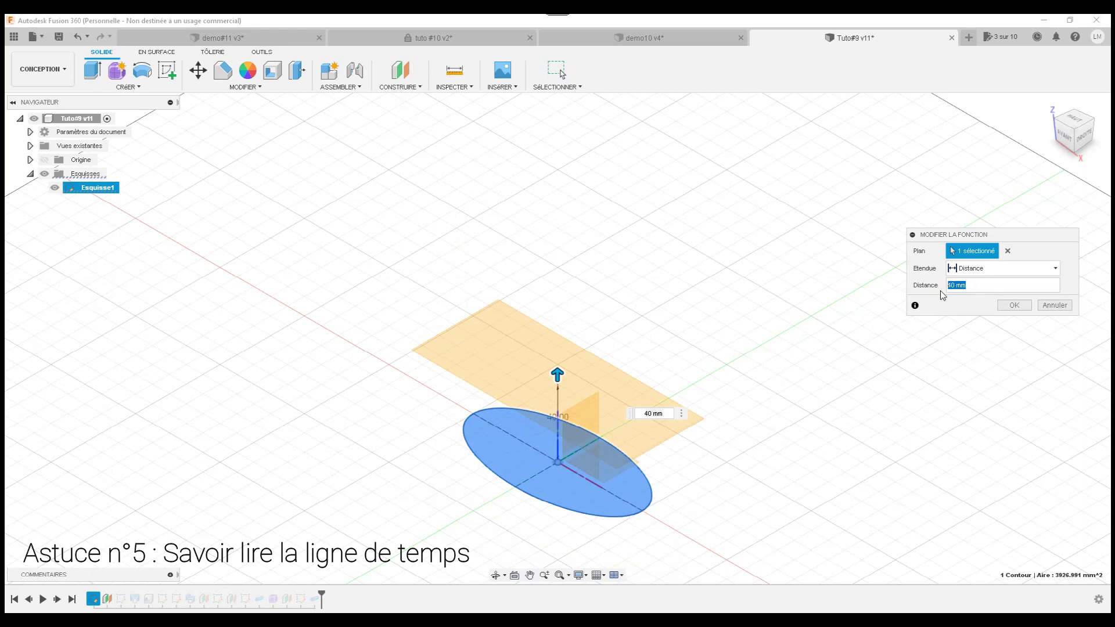
click(1019, 309)
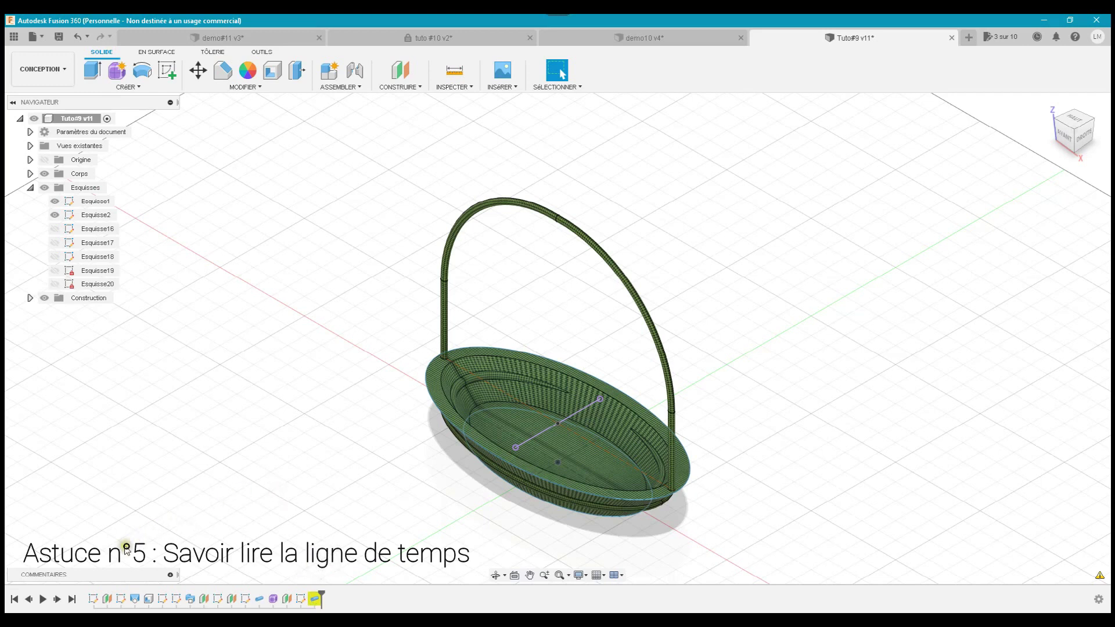
- Change the Plan1 timeline feature's distance from 20 mm back to 50 mm
double_click(106, 600)
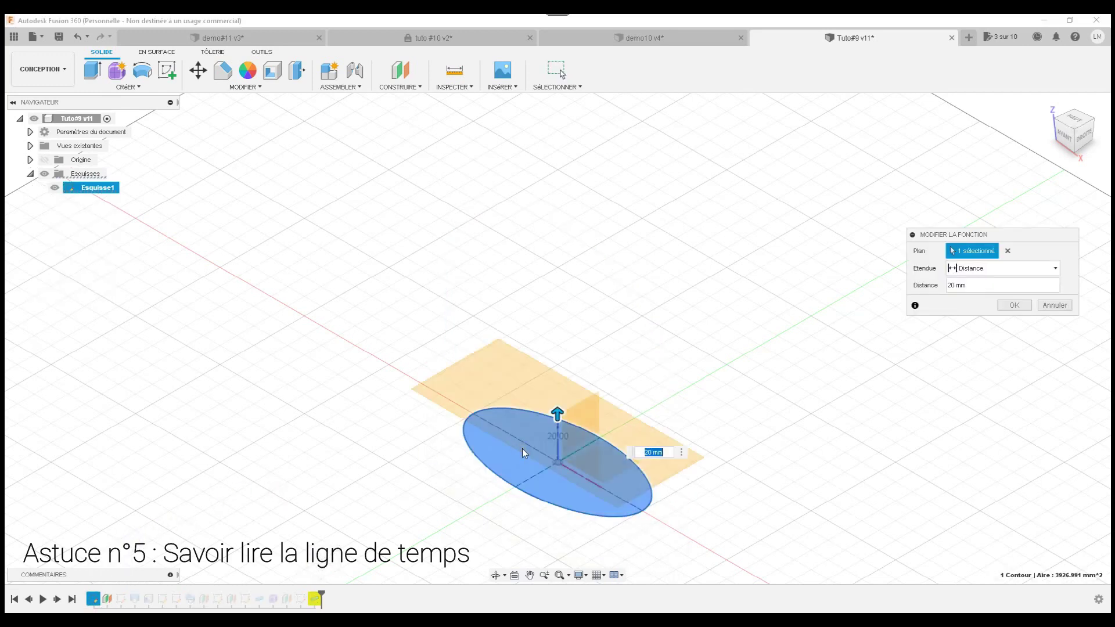
text(50)
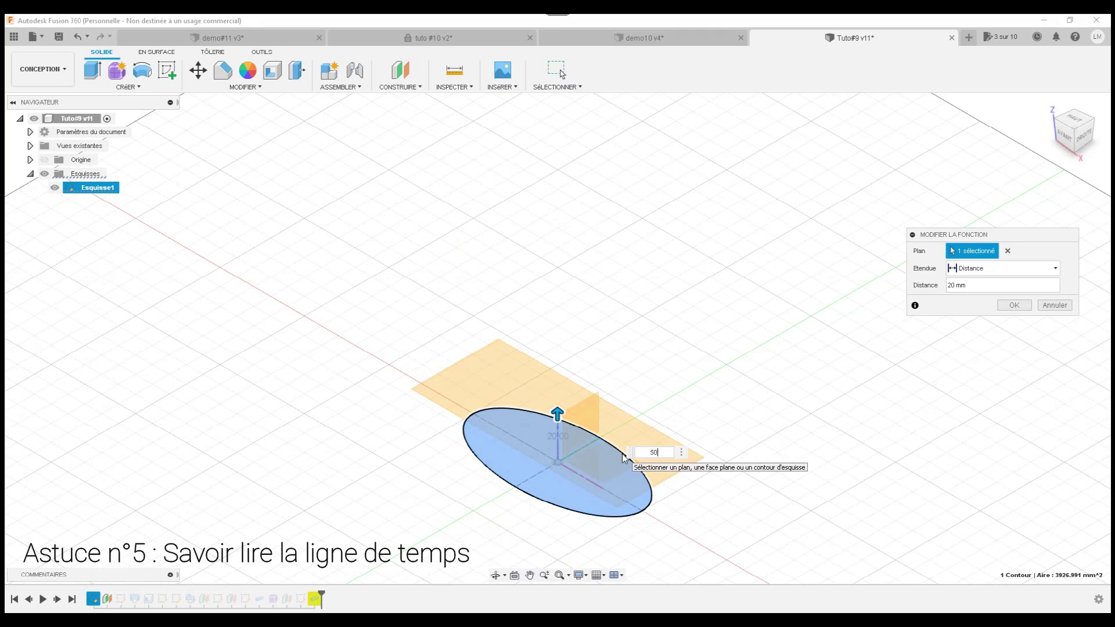
click(670, 435)
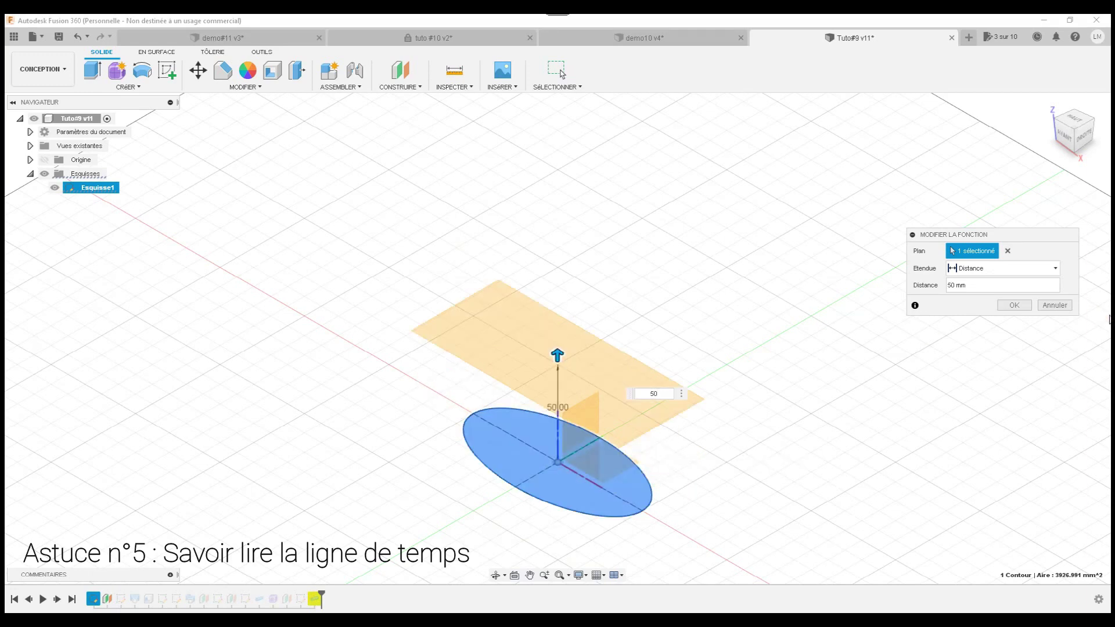
click(1014, 305)
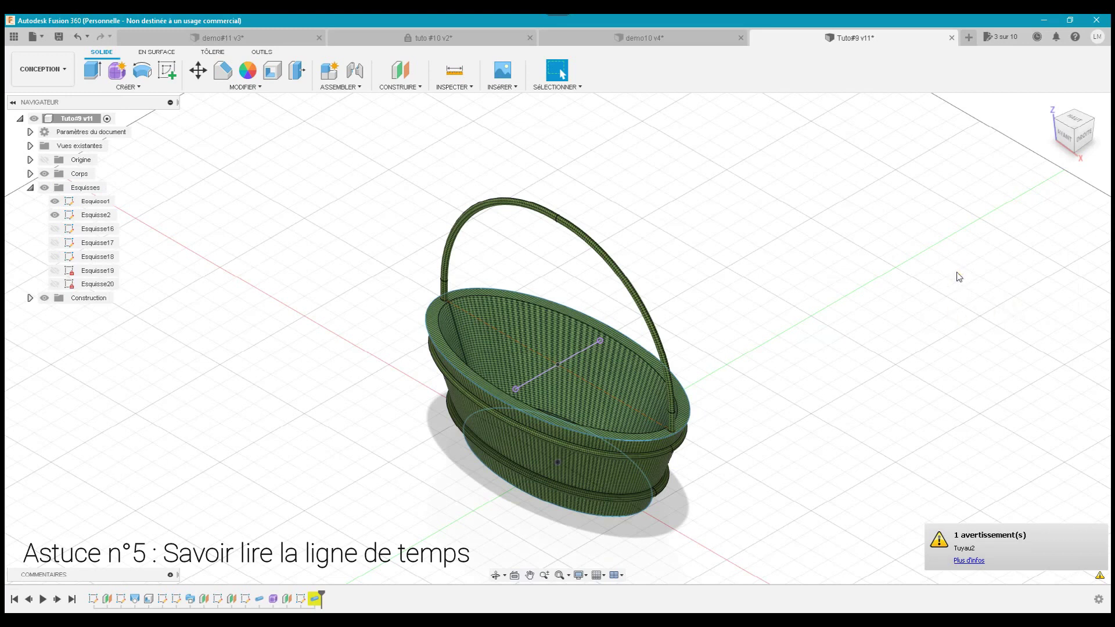
- Pick the basket's top rim profile to locate its sketch Esquisse2
click(883, 394)
click(638, 395)
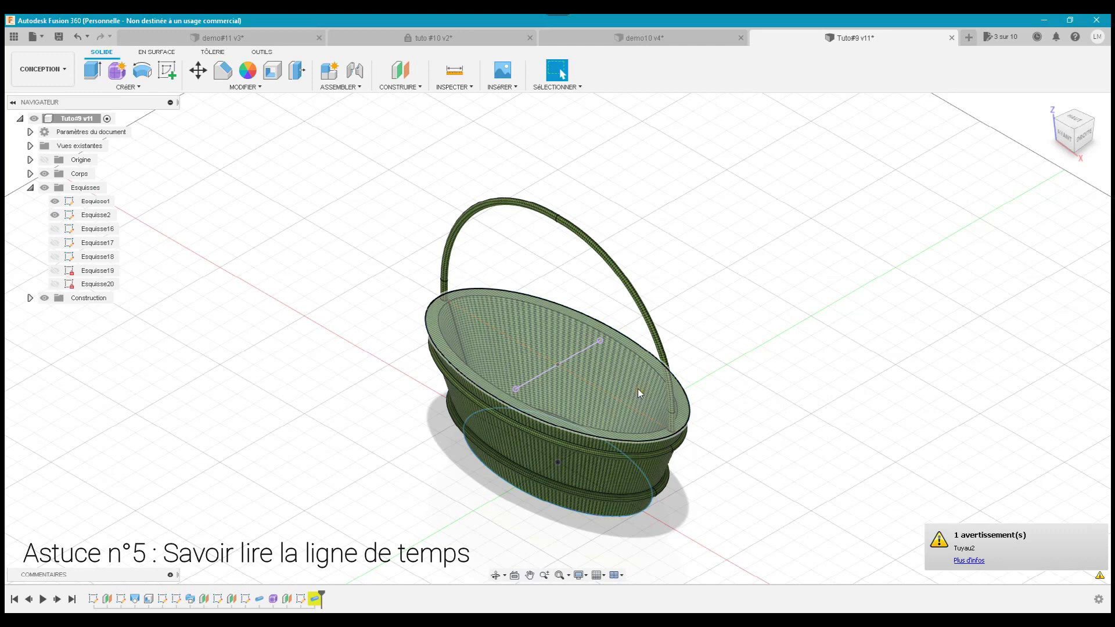
click(638, 392)
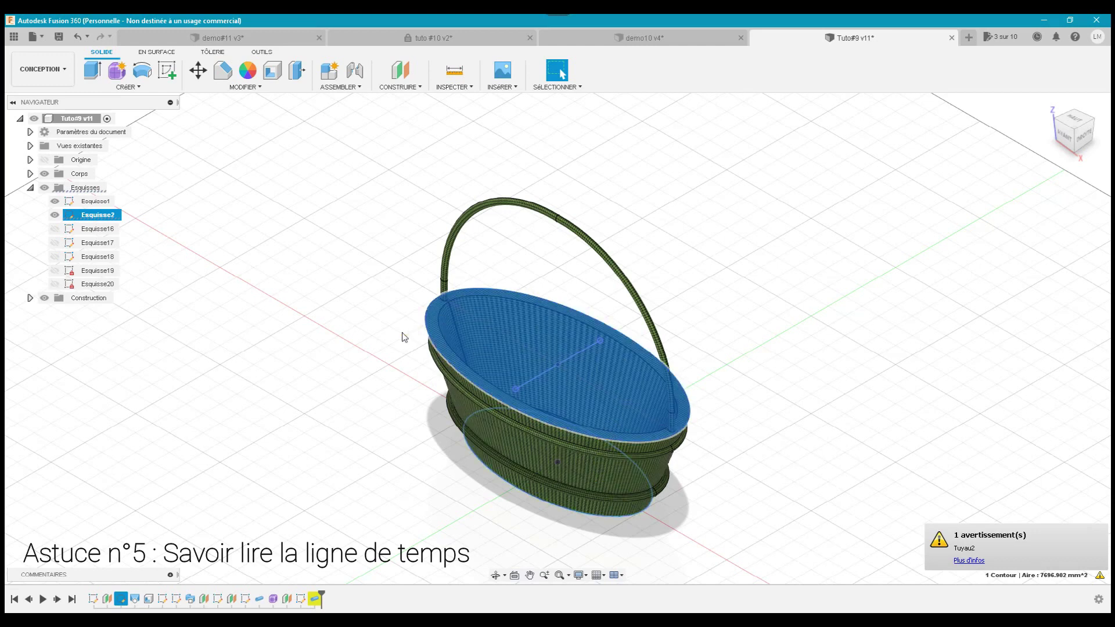
- Hide the Esquisse2 sketch and select the basket's inner face (area 1.321E+04 mm²)
click(55, 216)
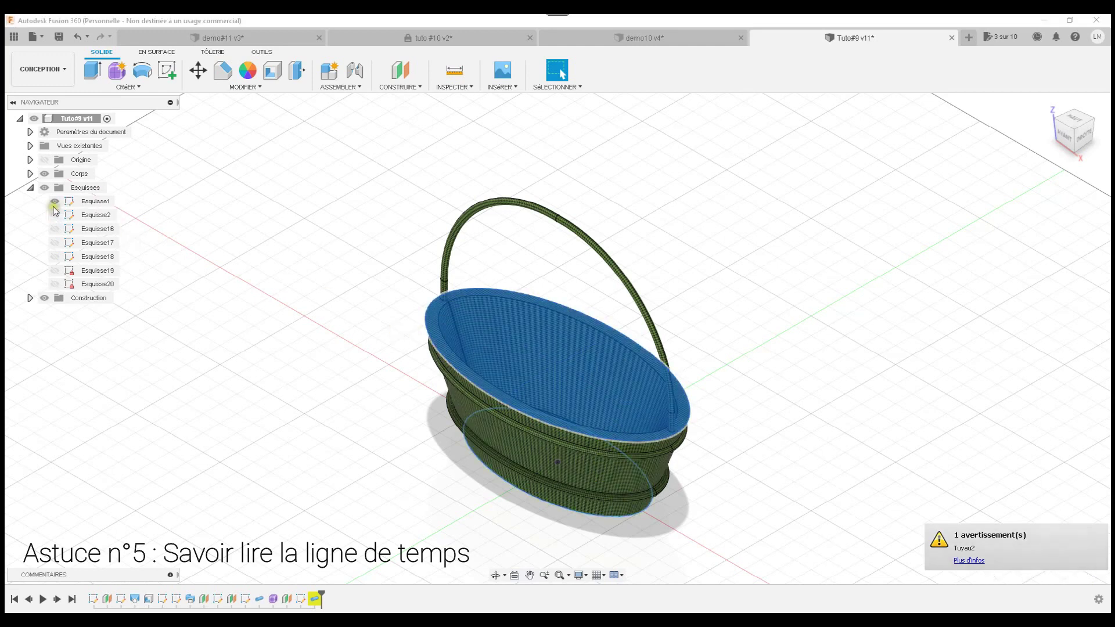
click(254, 287)
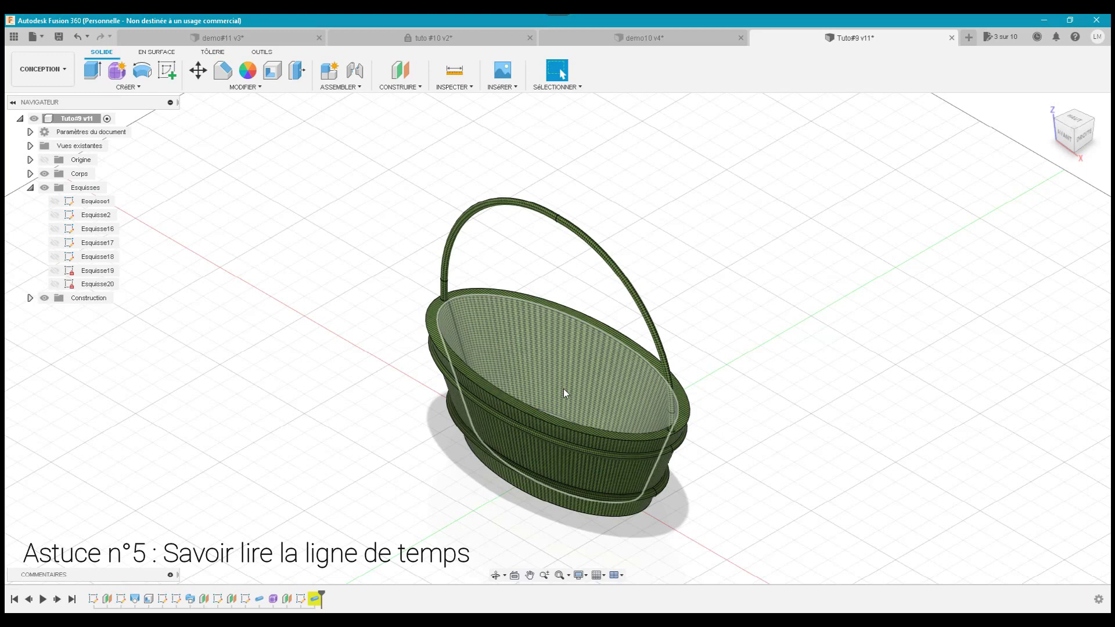
click(564, 390)
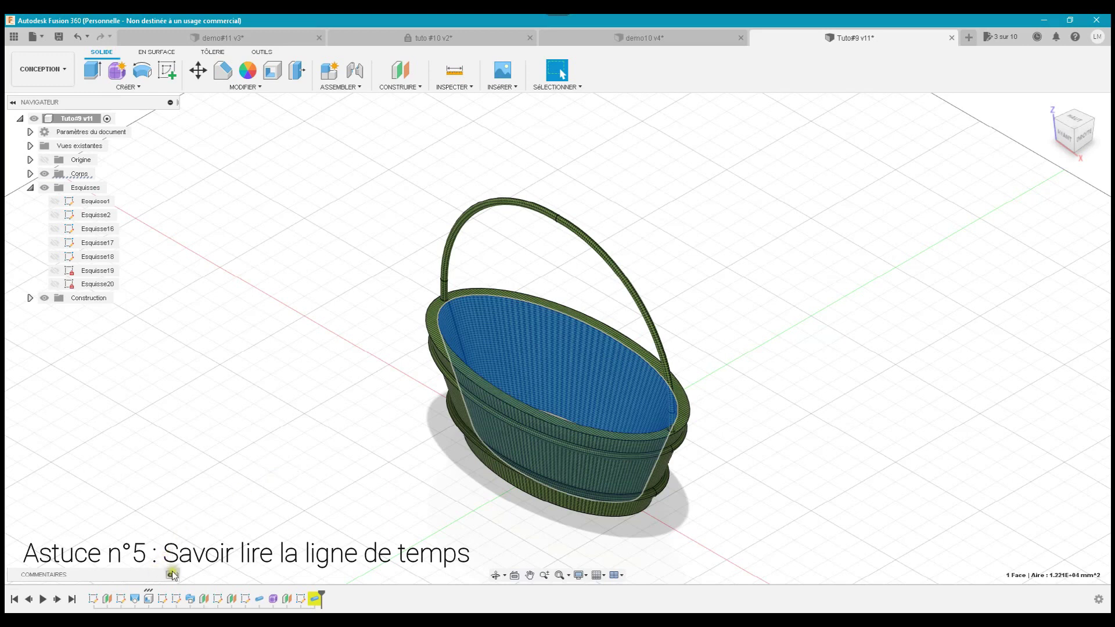
- Edit the Coque1 shell feature, changing Épaisseur interne from 5 mm to 6 mm
double_click(150, 600)
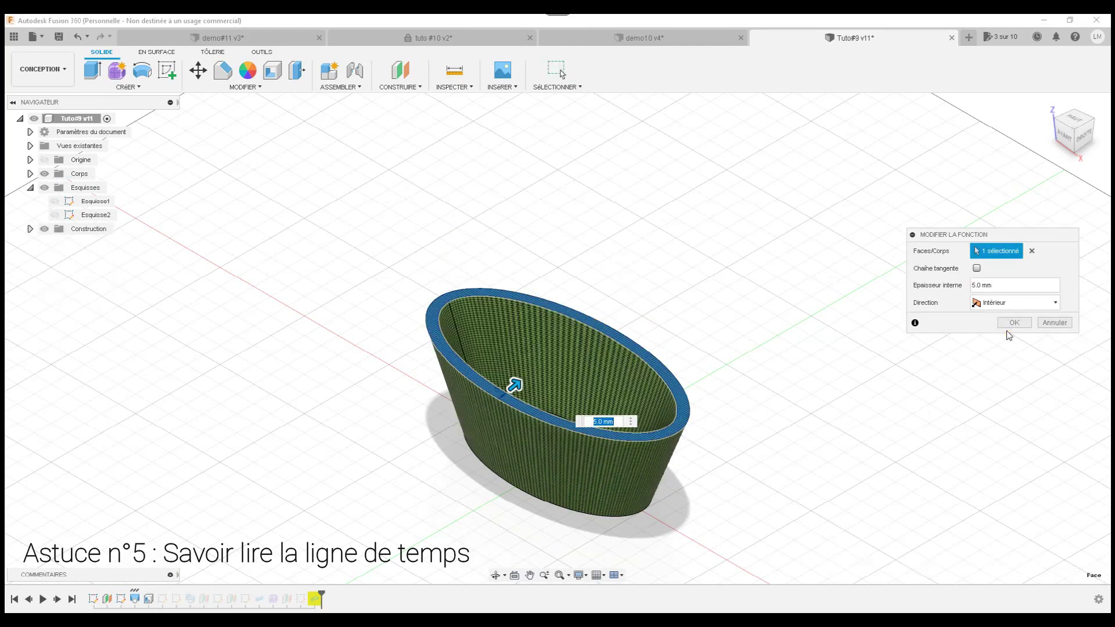
mouse_move(992, 284)
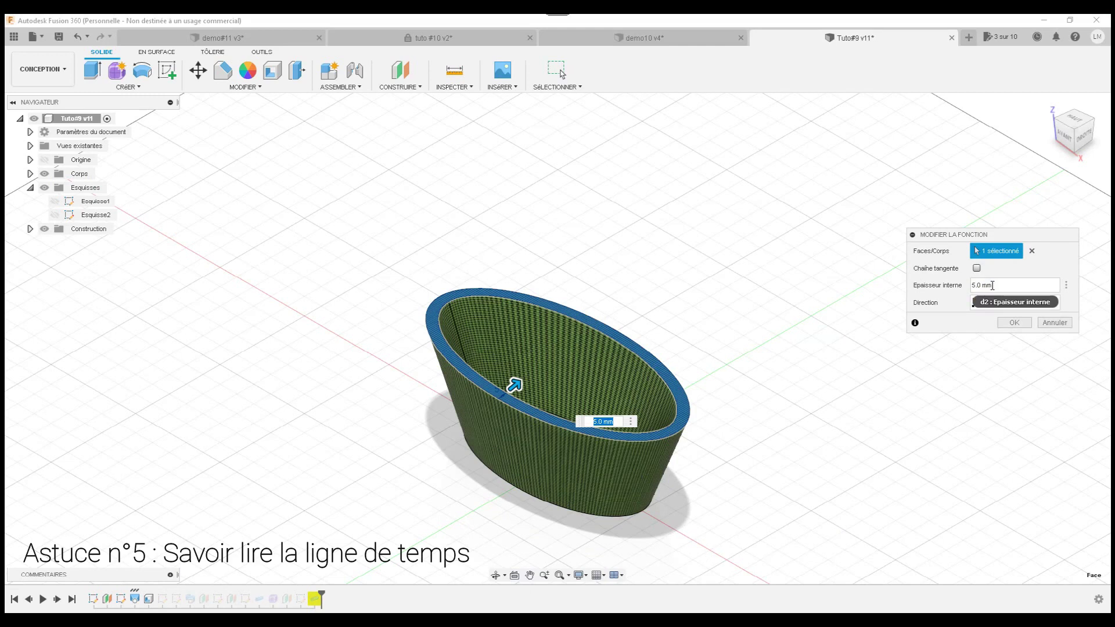
drag(993, 285, 967, 287)
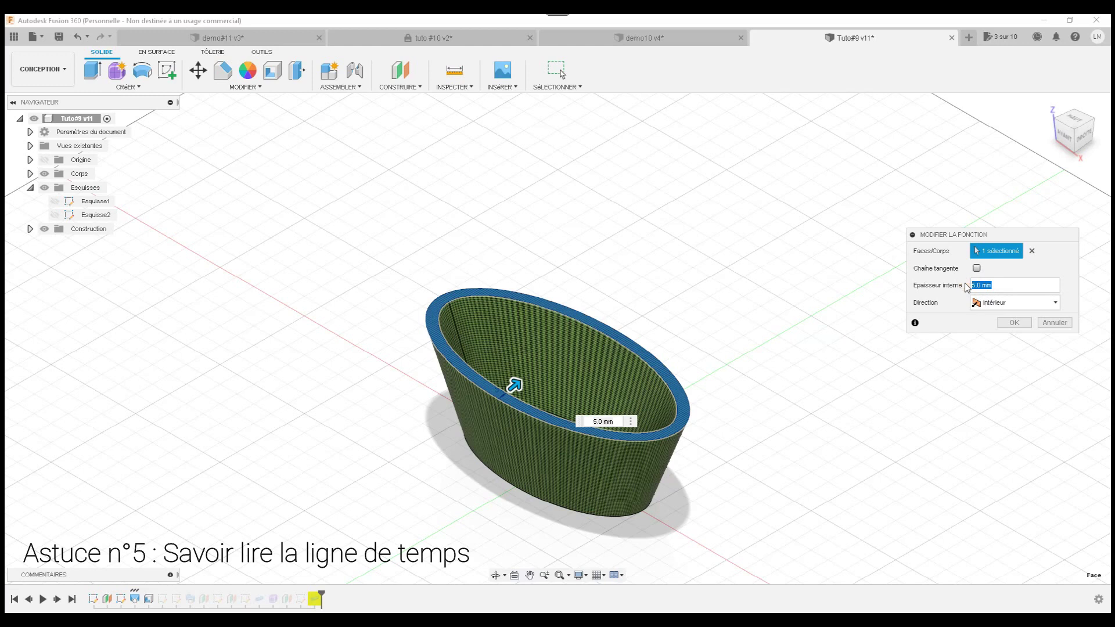
text(6)
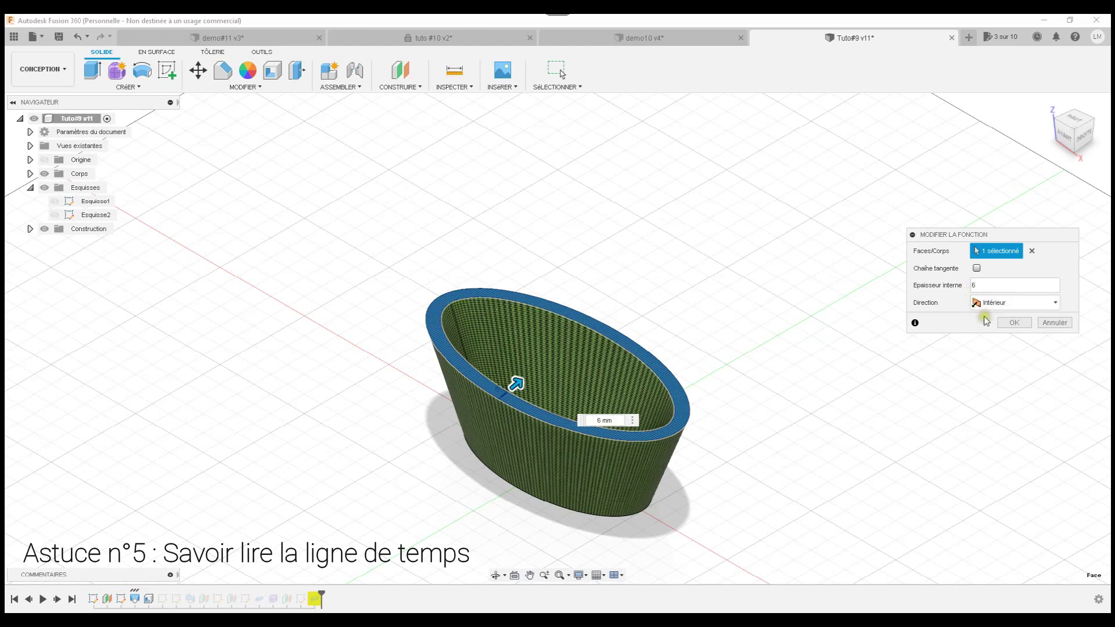
click(1005, 322)
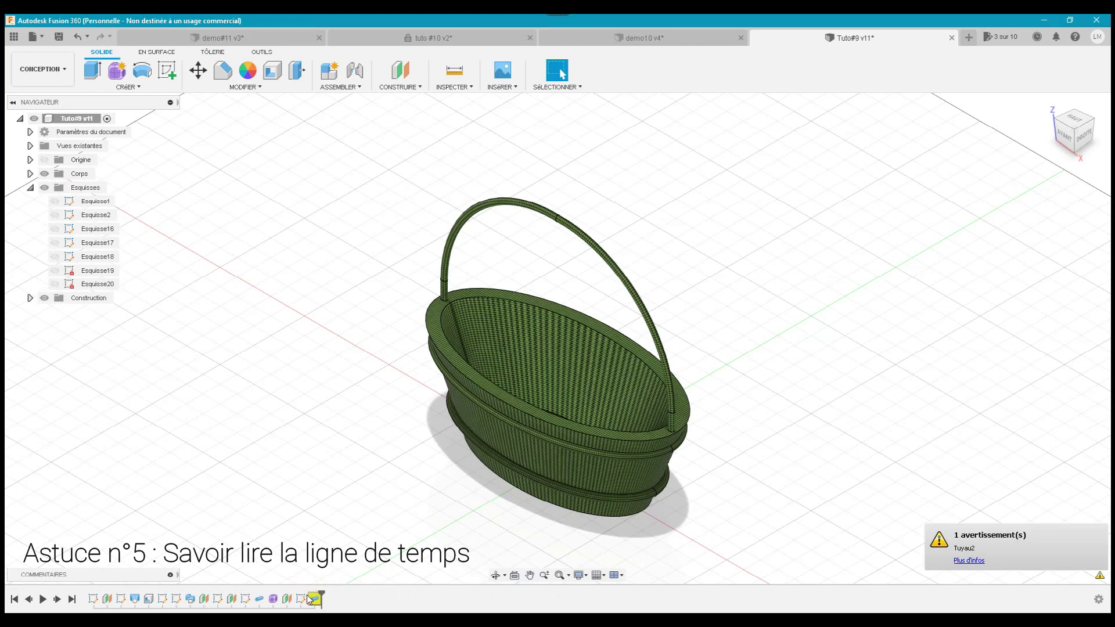
- Read and close the Tuyau2 warning details, then select and deselect the basket handle
click(969, 561)
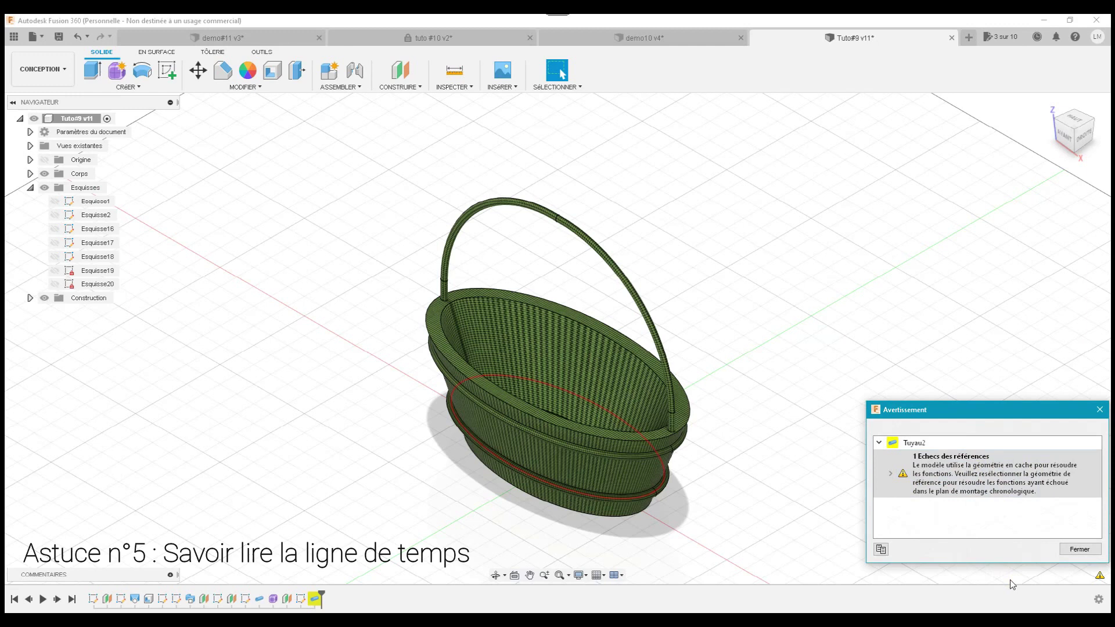
click(1076, 550)
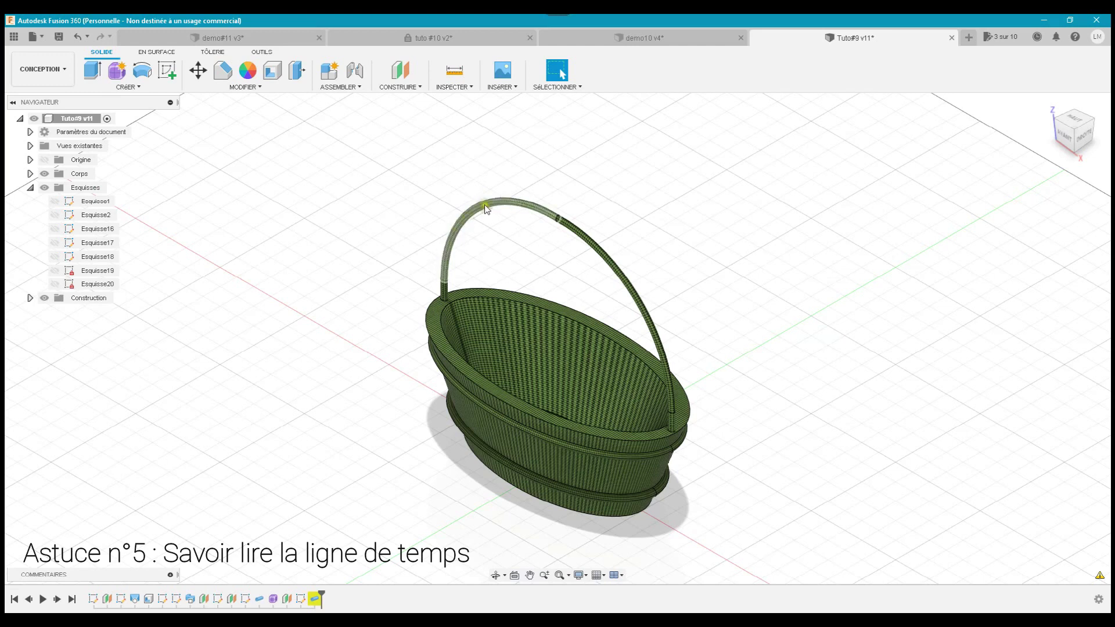
click(517, 206)
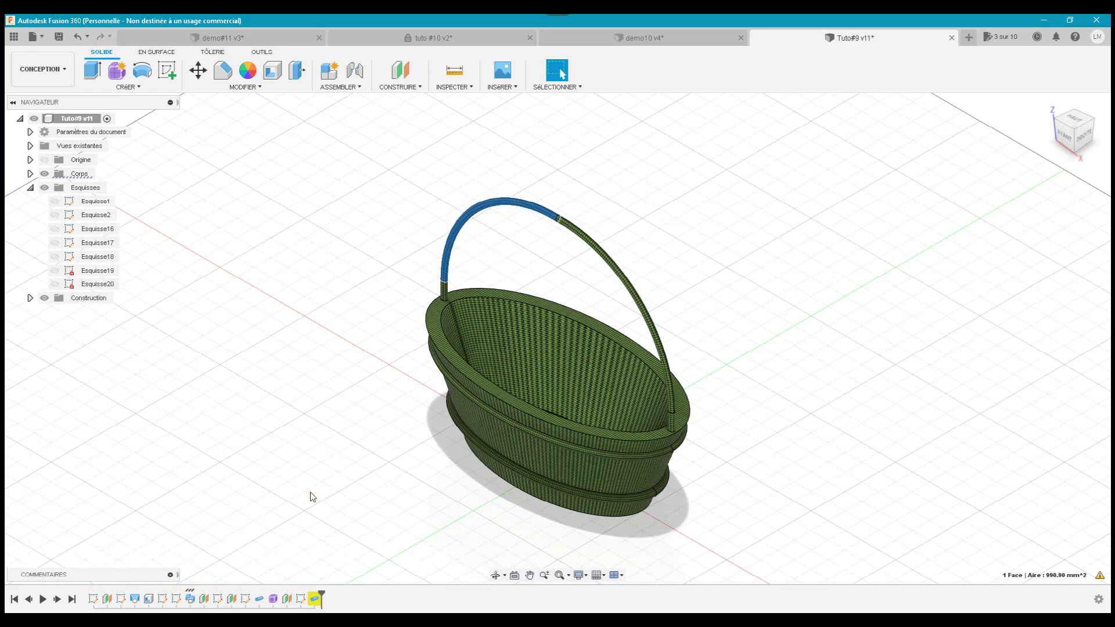
click(718, 184)
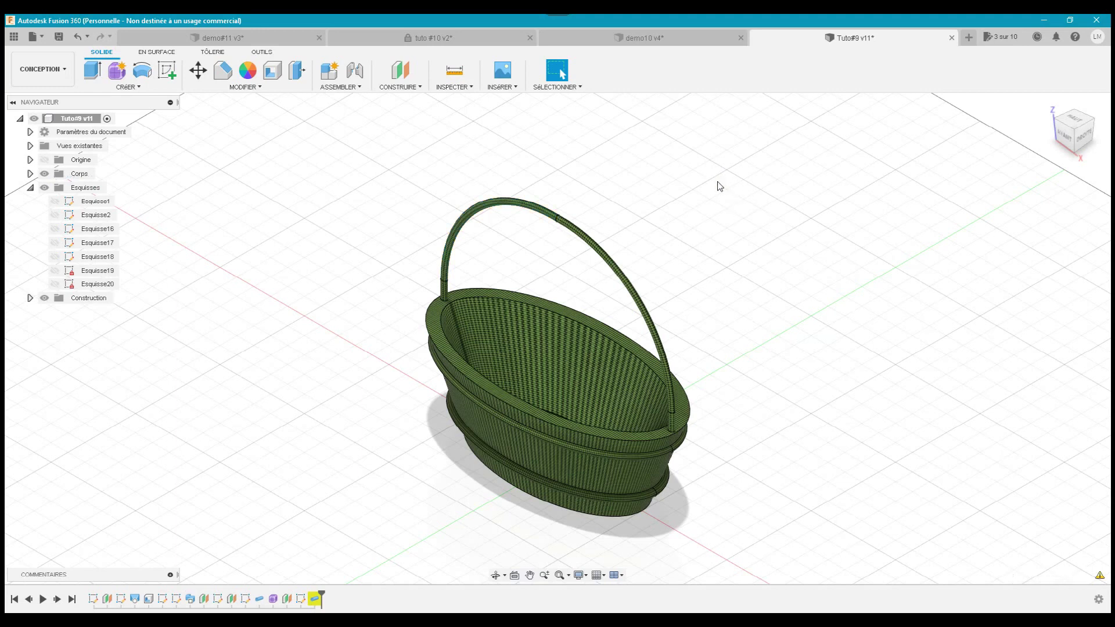
- Expand the Corps folder in the Navigateur and open the context menu for body Corps2
click(29, 188)
click(29, 174)
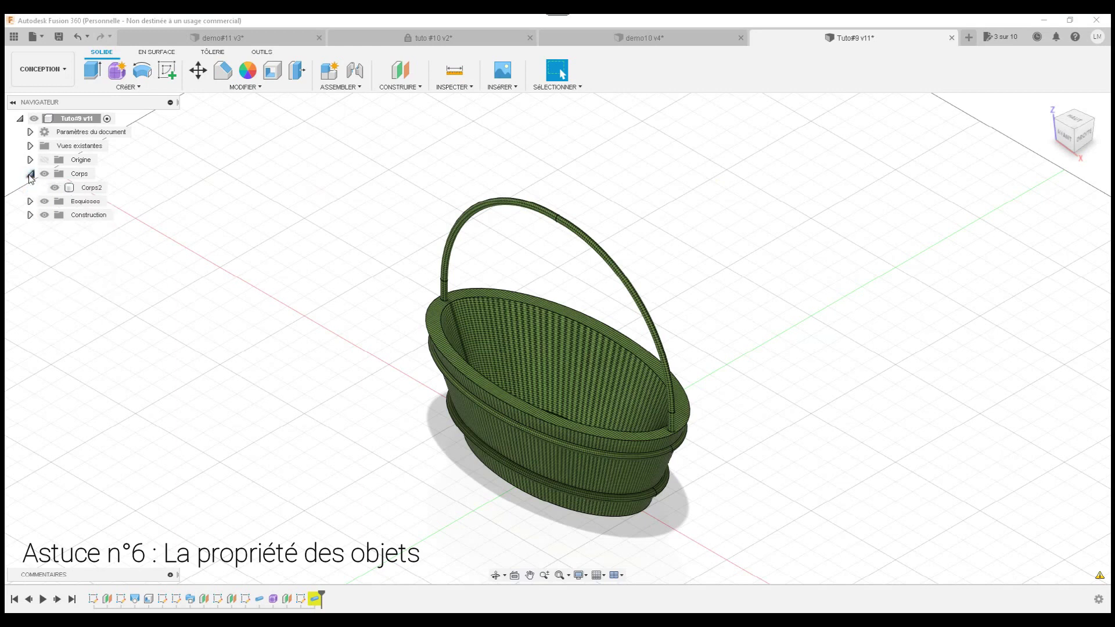
click(89, 188)
click(89, 189)
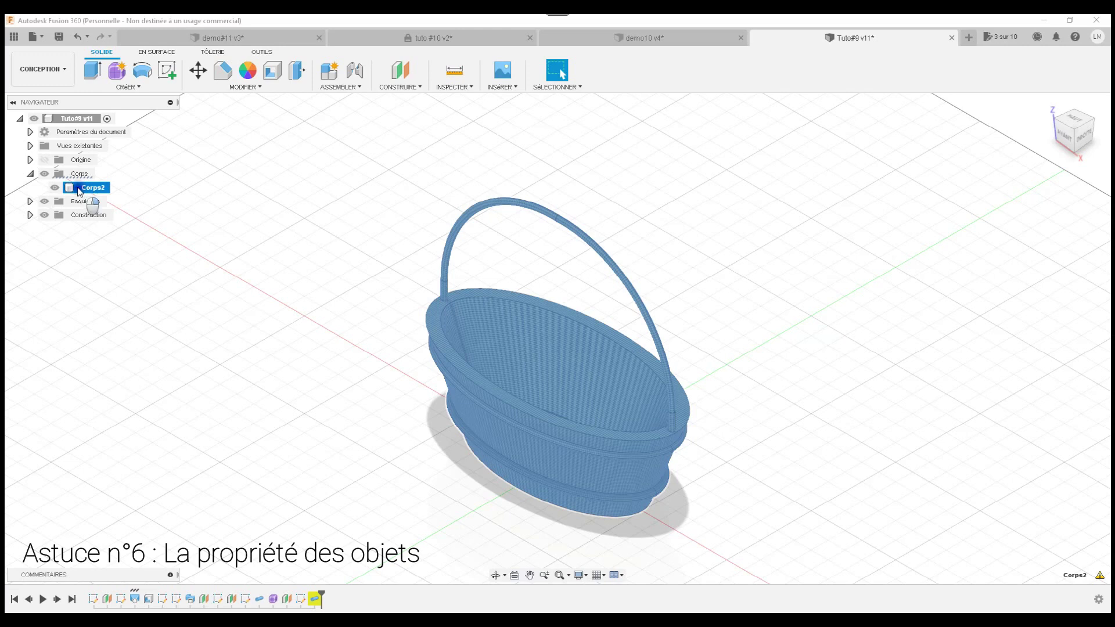
right_click(79, 191)
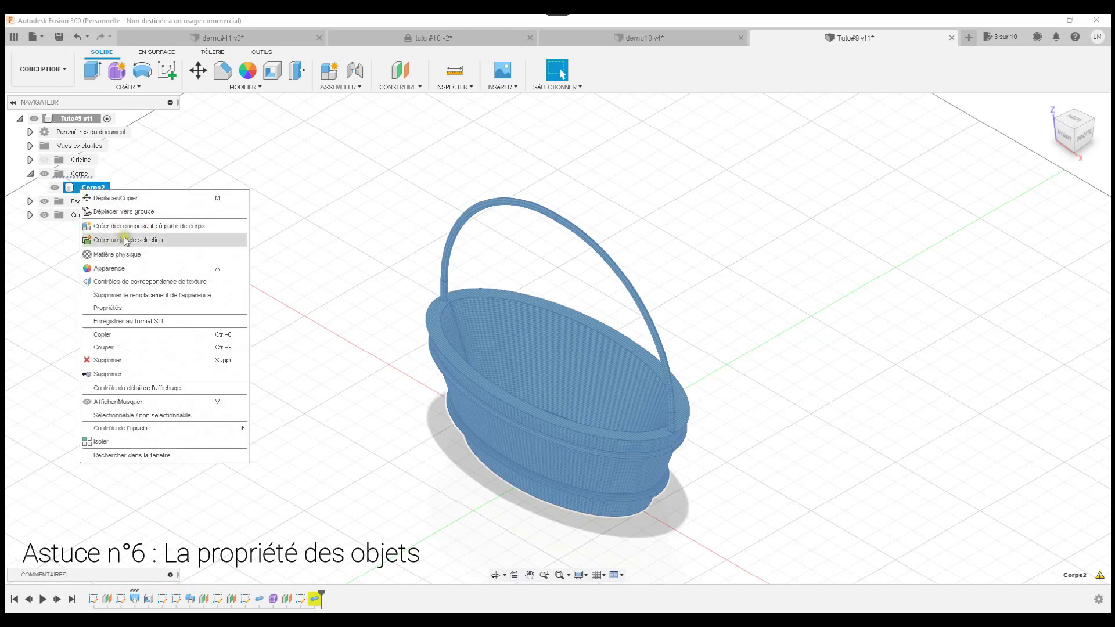
- Open Corps2's Propriétés, check its 835.695 g mass and Acier material, then close them
click(140, 308)
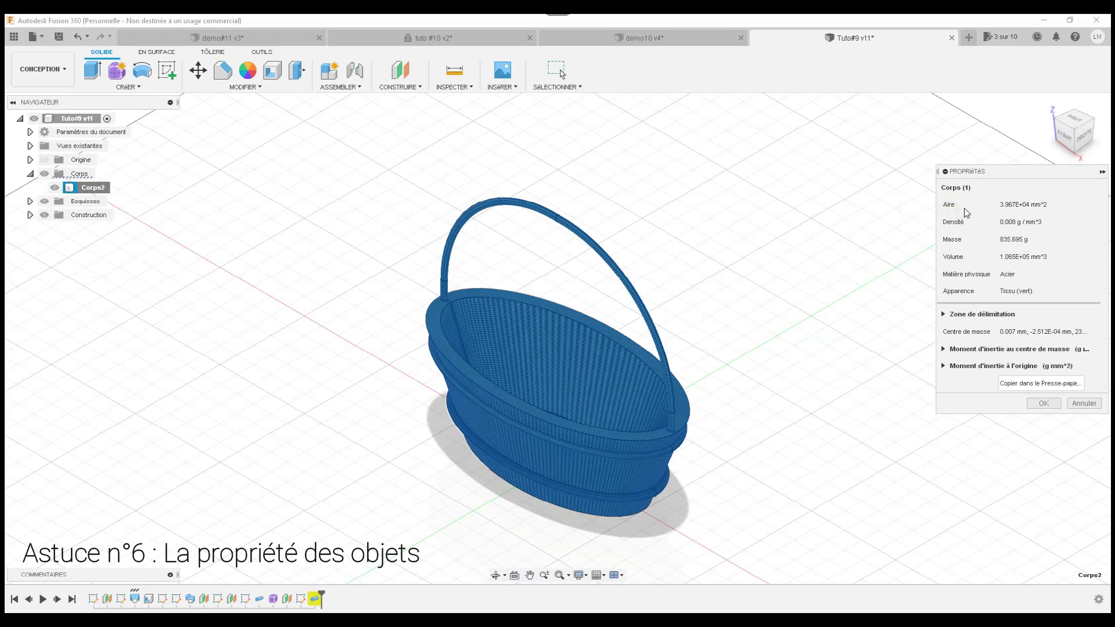
click(962, 240)
click(1036, 405)
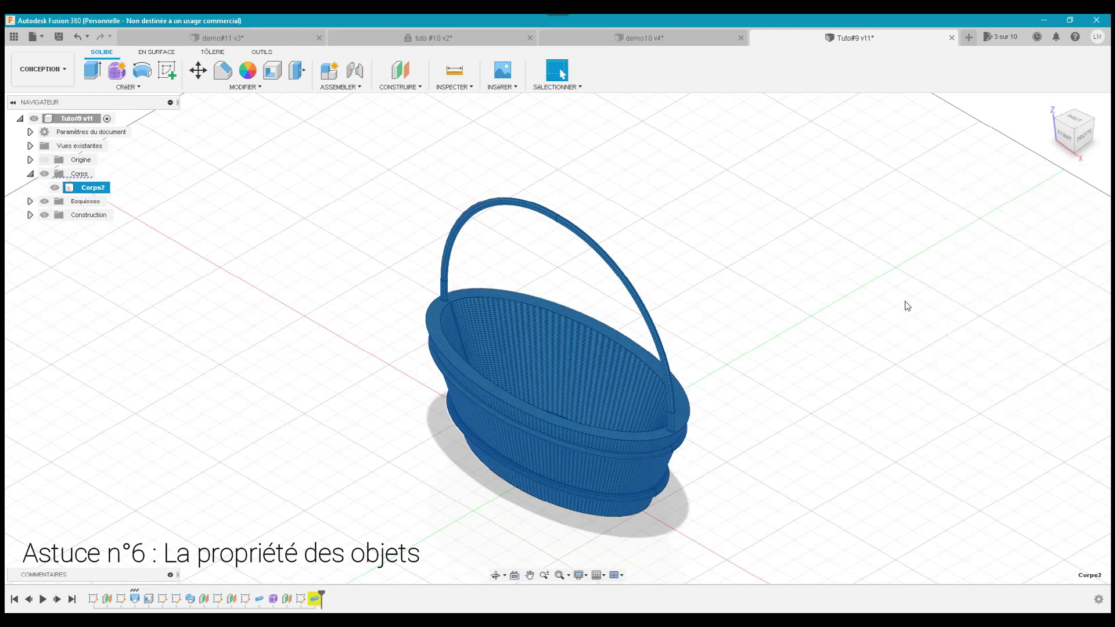
click(767, 222)
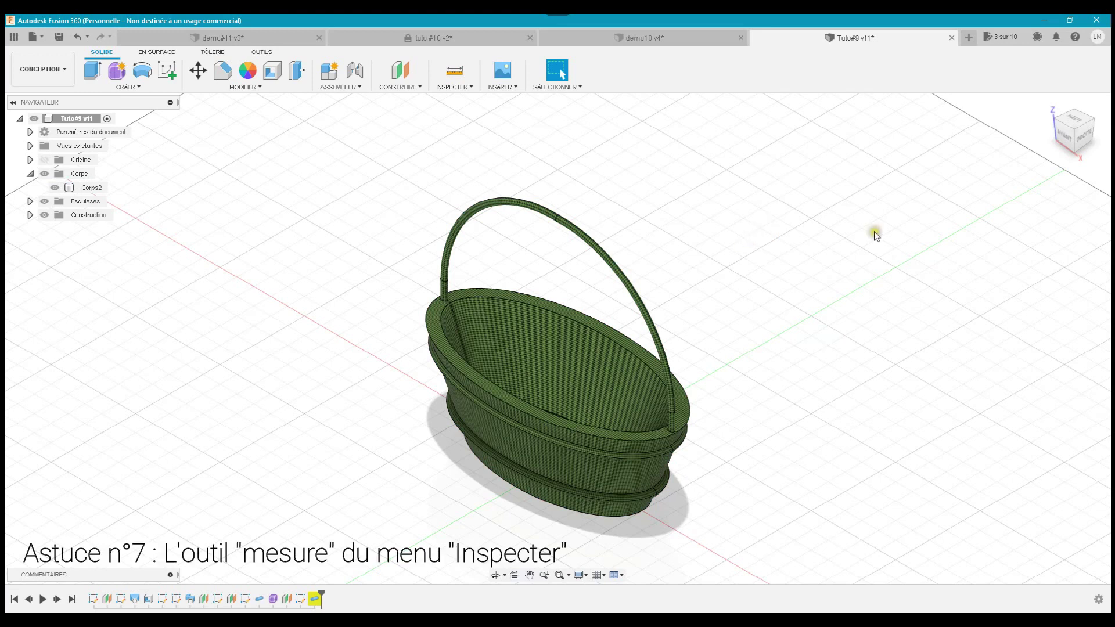
- Tilt the view from the view cube's top corner and open the INSPECTER menu
click(1076, 121)
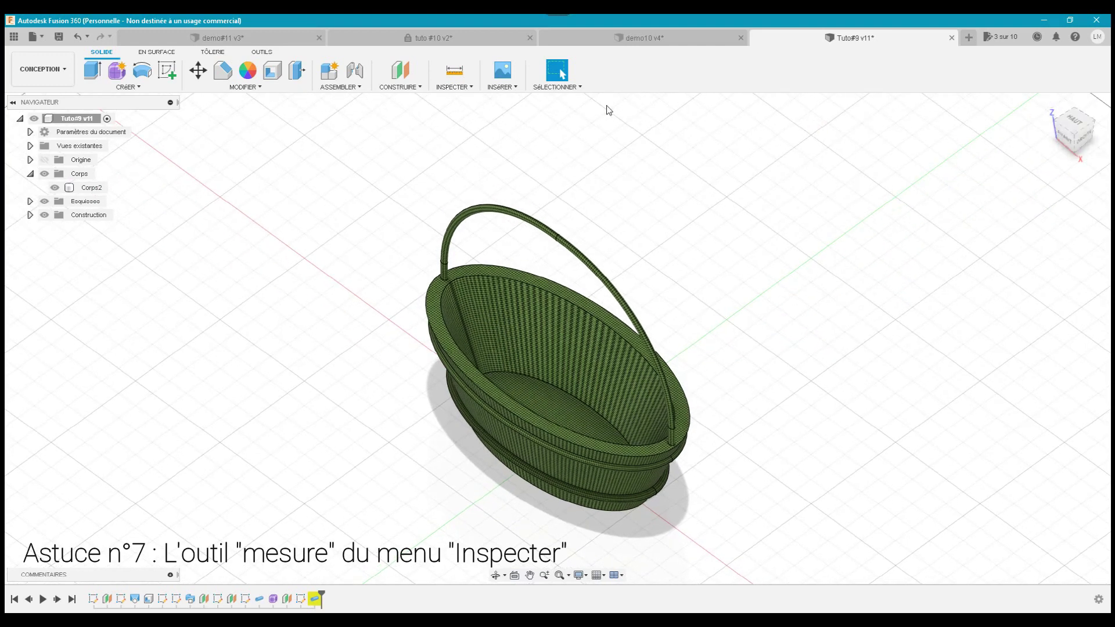
click(459, 88)
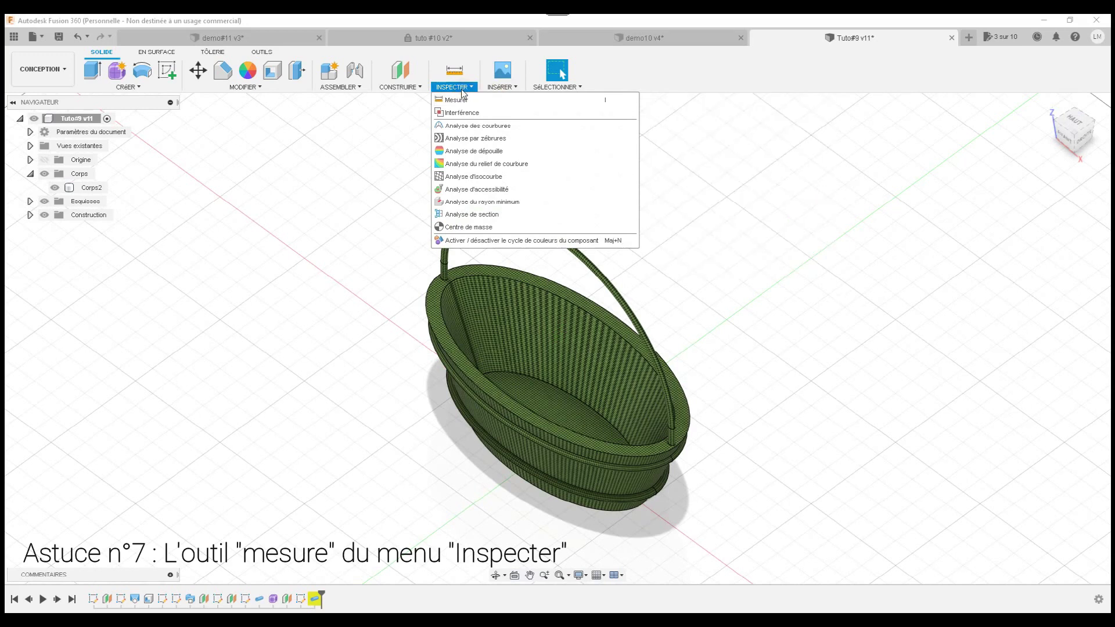
- Use Mesurer to read the inner rim edge length (299.564 mm), then reset the selection
click(459, 100)
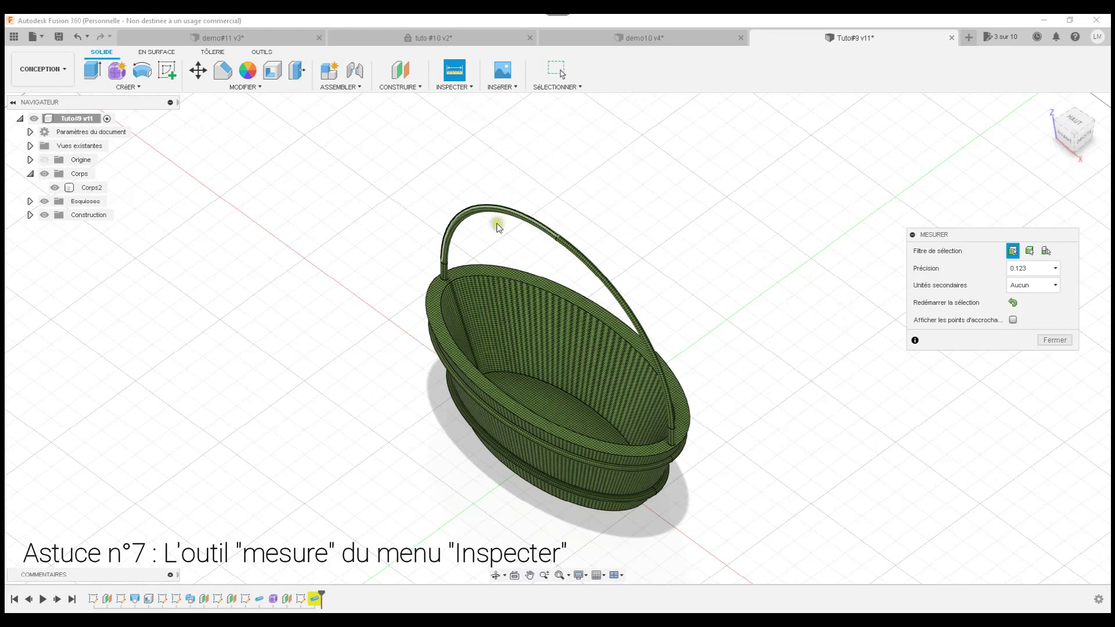
click(473, 279)
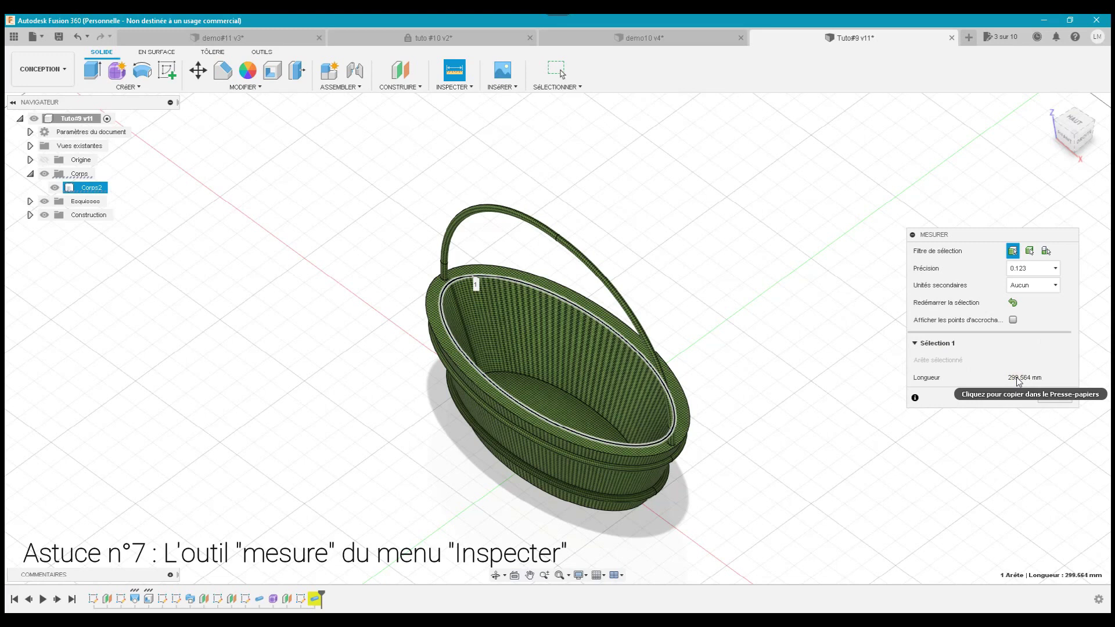
click(1013, 302)
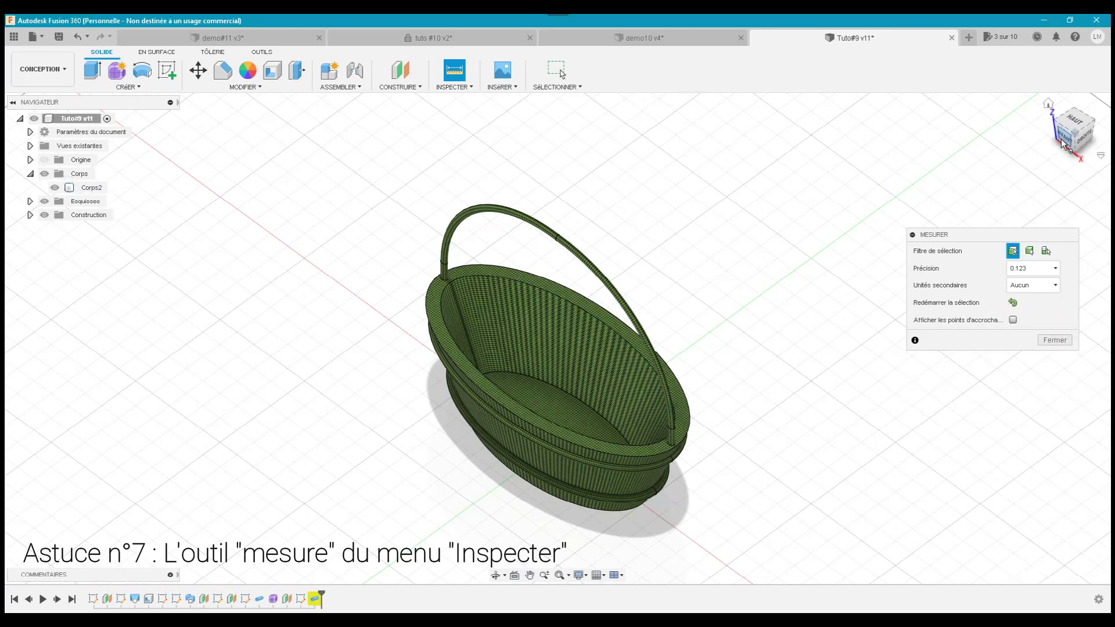
- From the front view, measure the 25.002 mm distance between both rims' right ends
click(1061, 139)
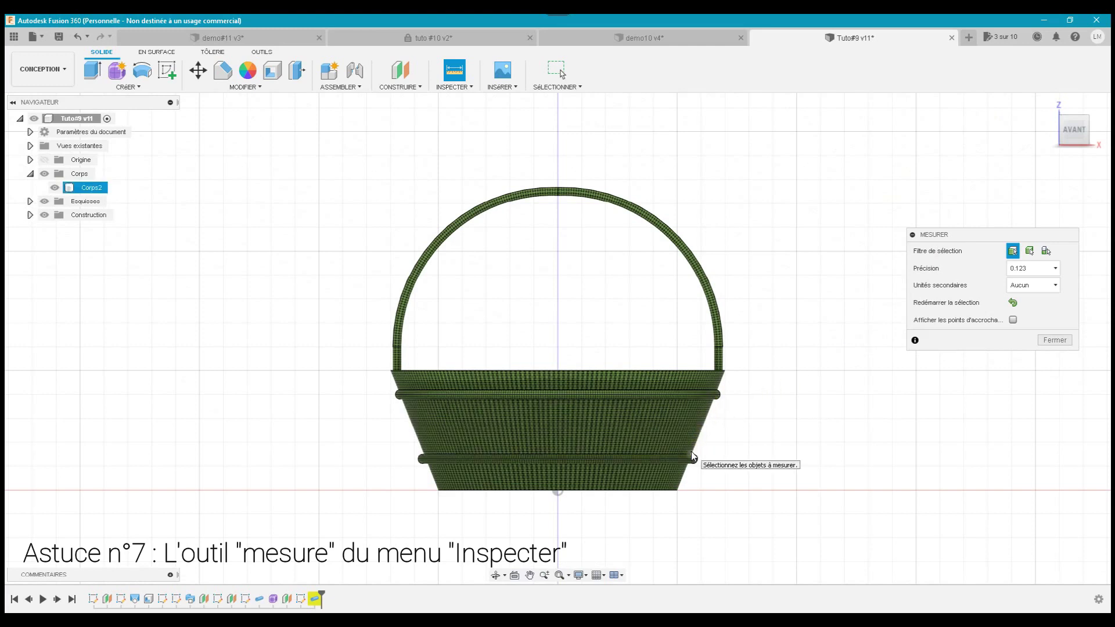
scroll(691, 451, up, 3)
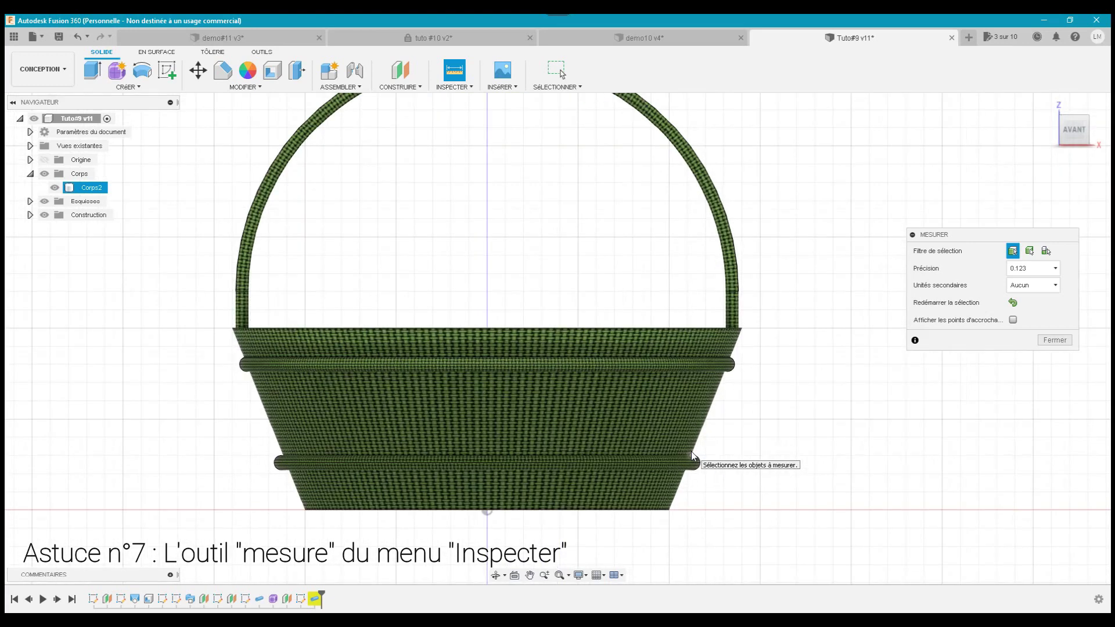
click(691, 452)
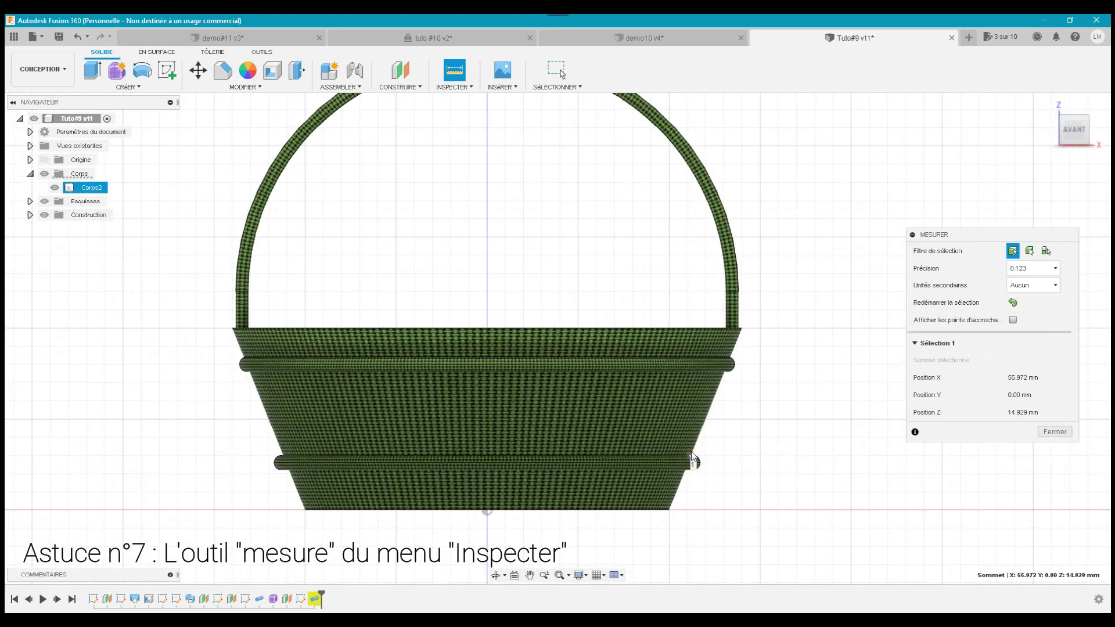
click(723, 371)
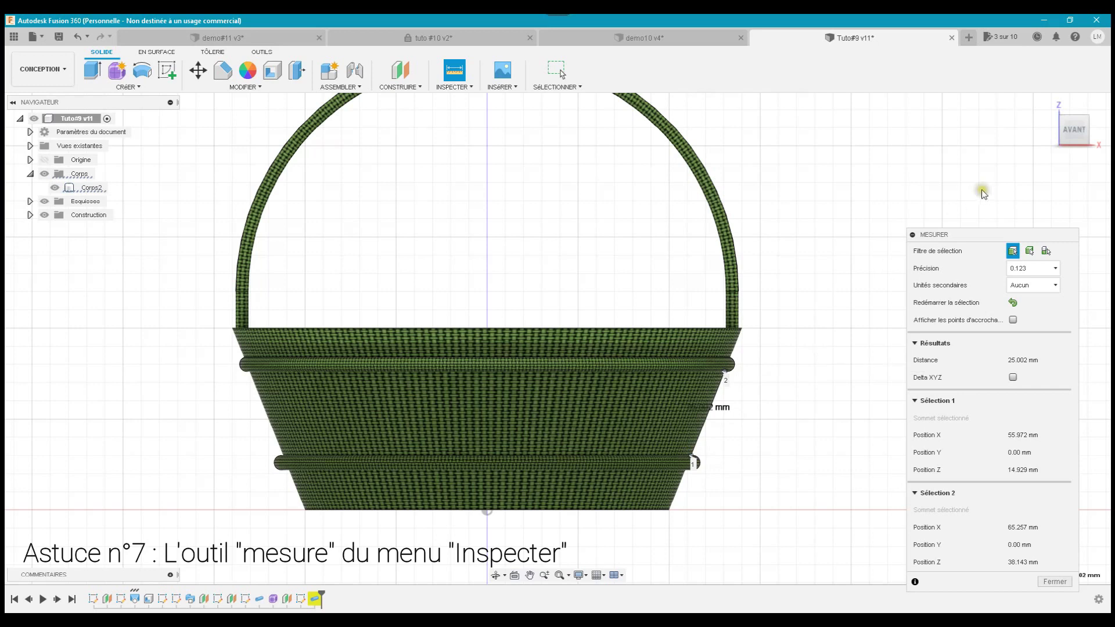
- Orbit the basket into a 3-D view and briefly open the Inspecter menu
mouse_move(1073, 129)
mouse_move(1070, 134)
mouse_down()
mouse_move(1026, 170)
mouse_move(1070, 133)
mouse_up()
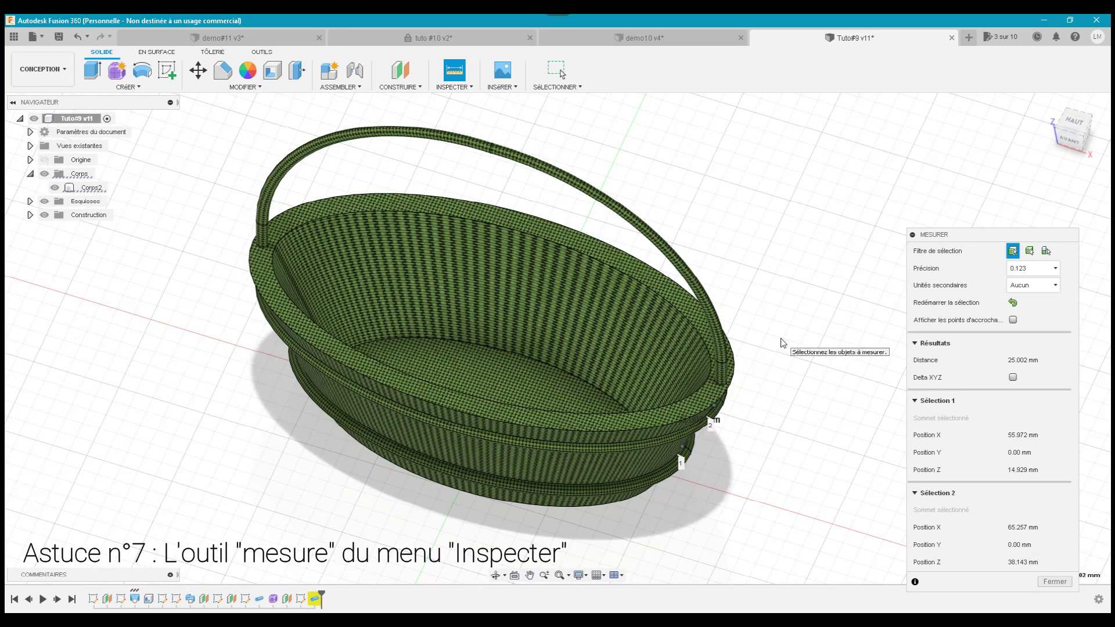
click(856, 330)
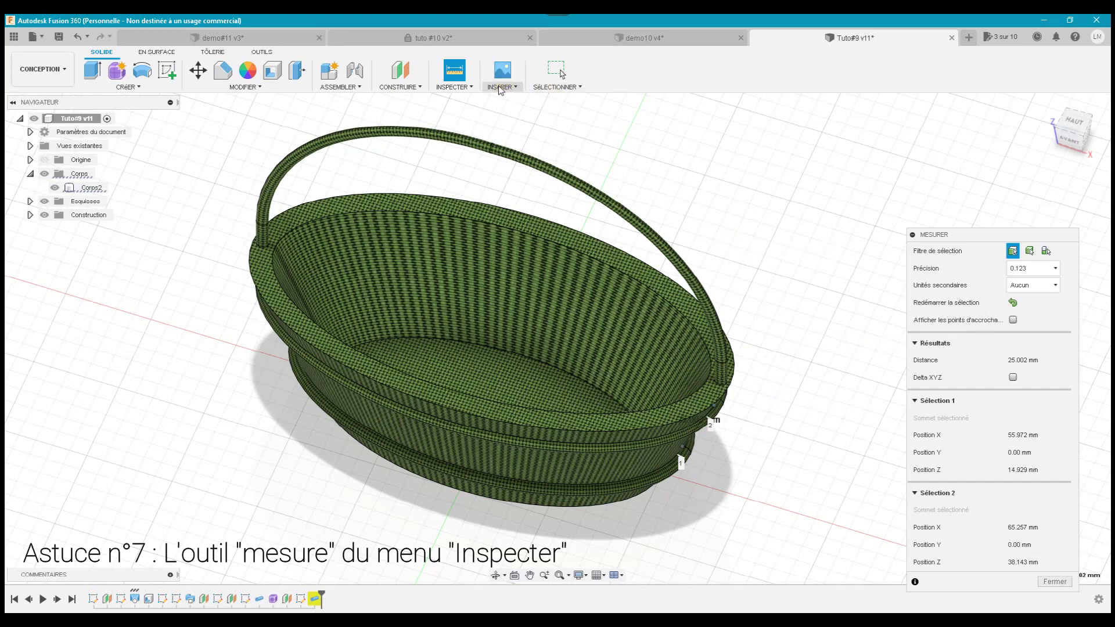
click(469, 89)
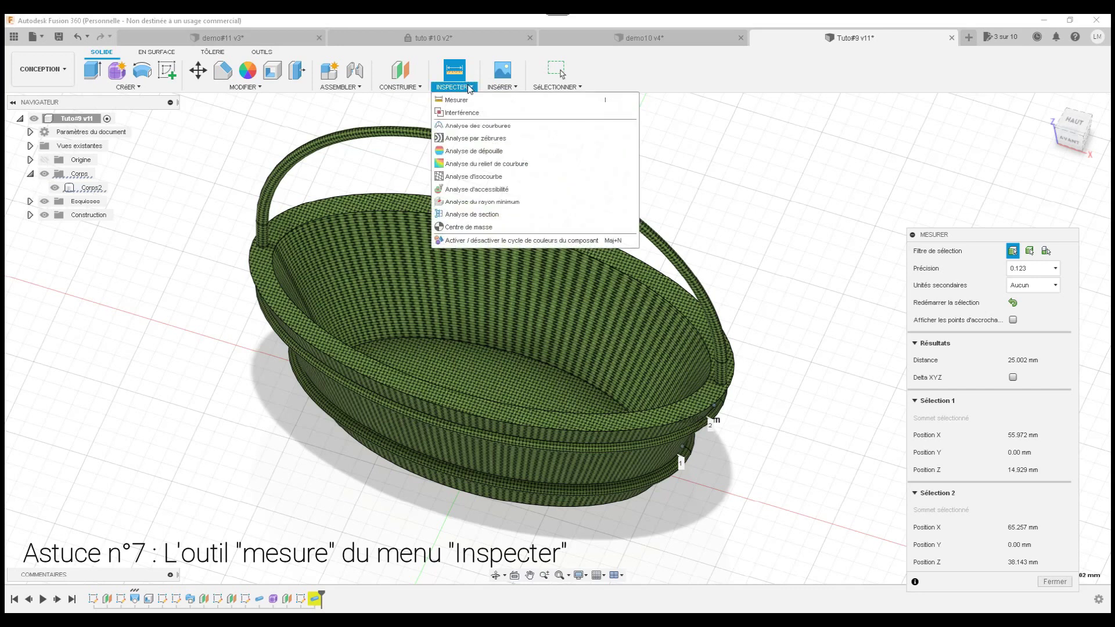
click(730, 127)
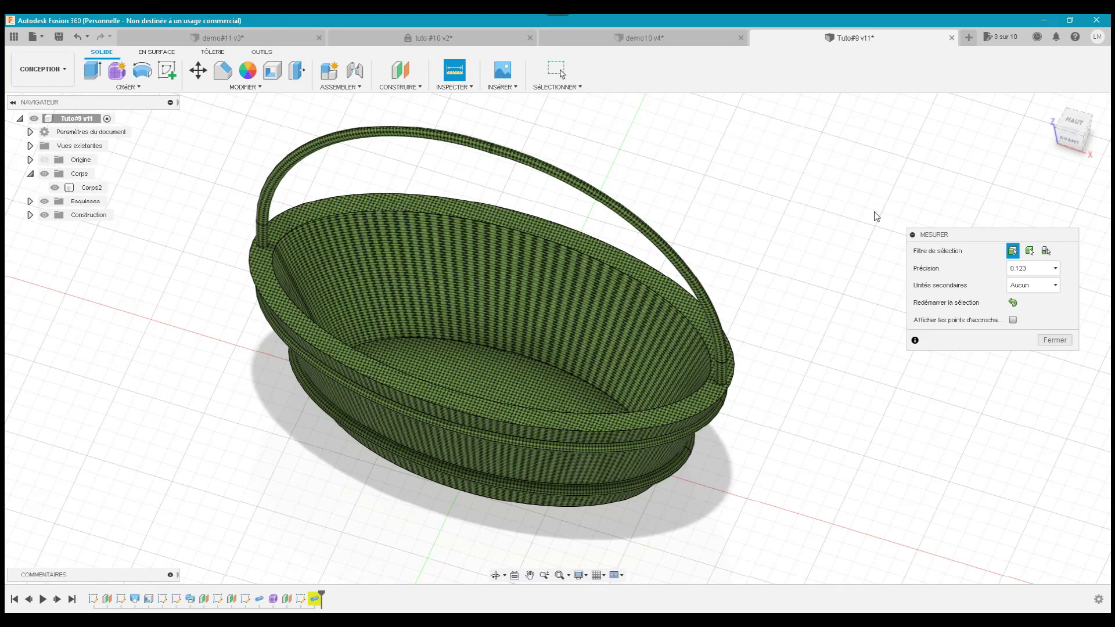
- Create a new design and choose Insérer un composant McMaster-Carr from the Insérer menu
click(968, 37)
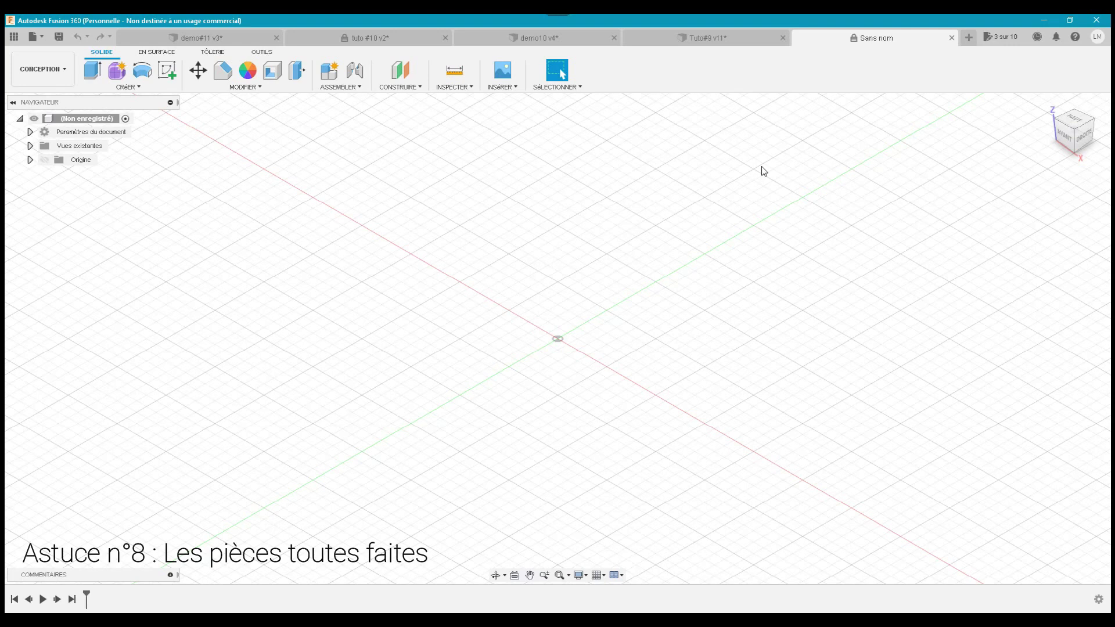
click(511, 94)
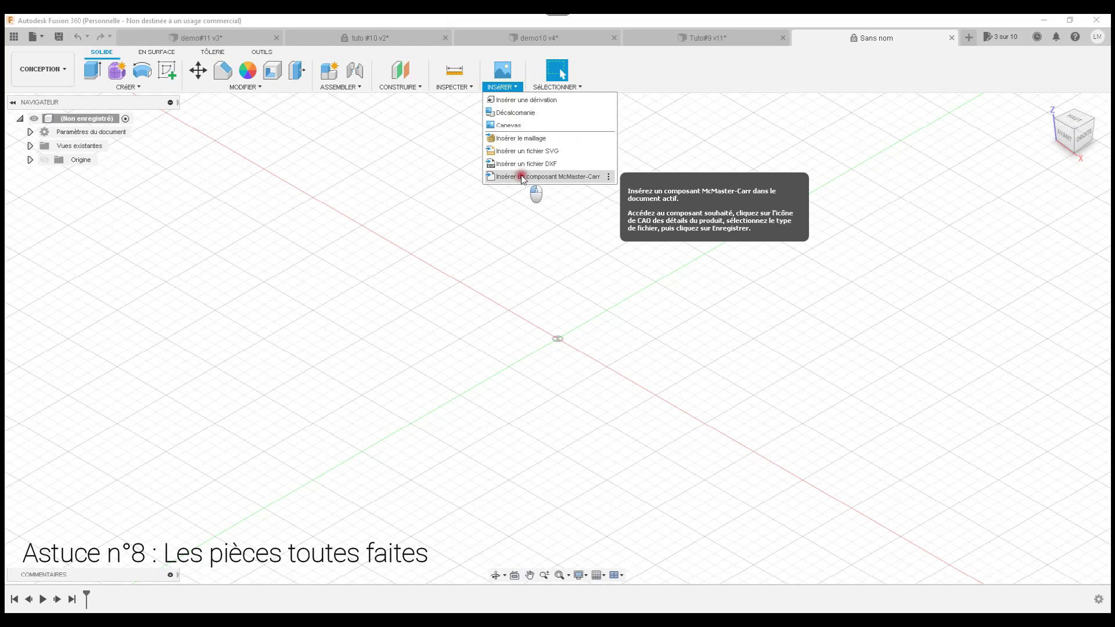
click(521, 176)
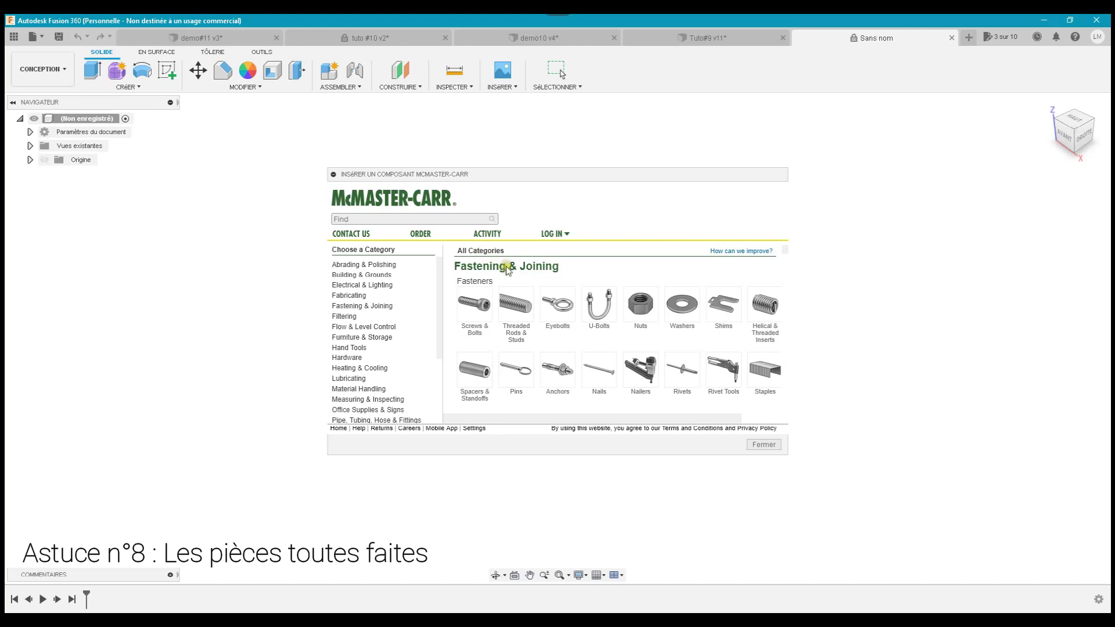
- Browse McMaster-Carr Screws & Bolts to metric Alloy Steel Socket Head Screws
click(480, 314)
click(480, 314)
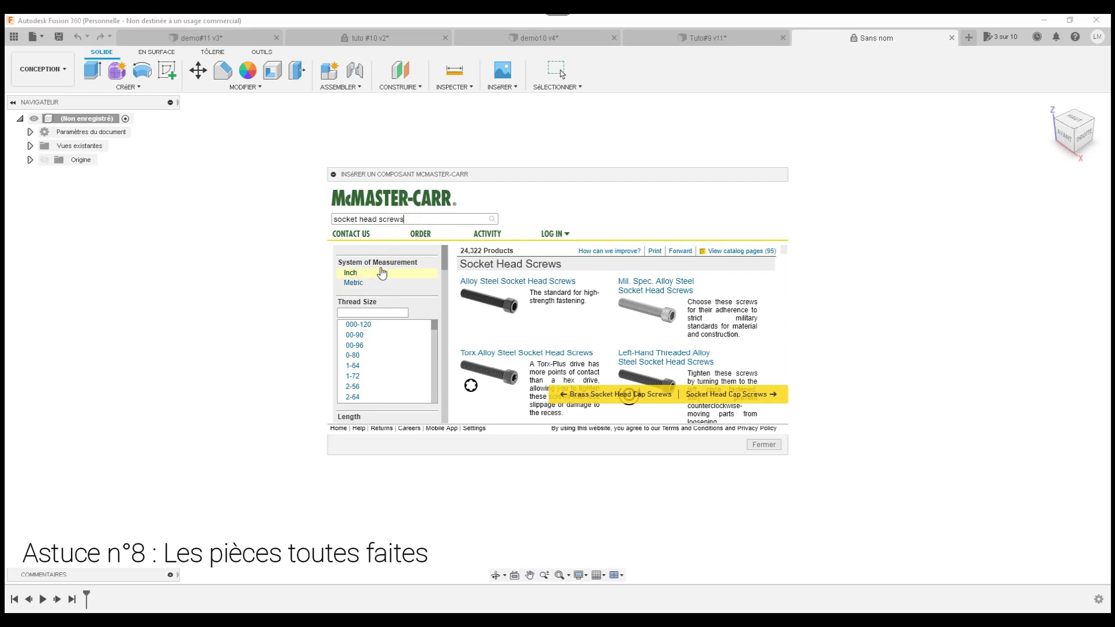
click(354, 283)
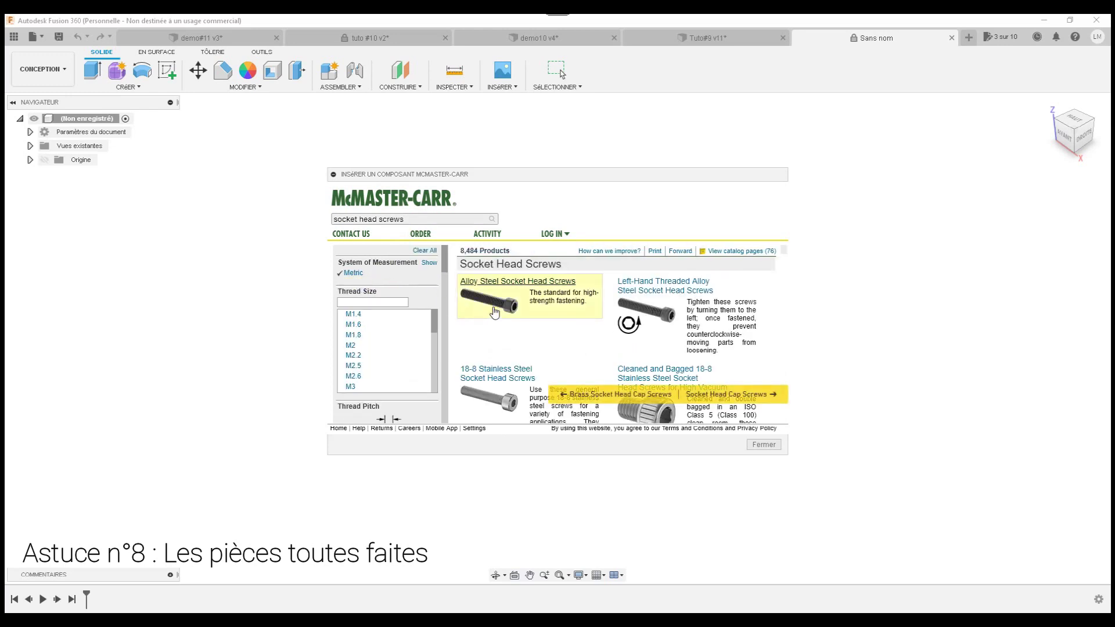
click(520, 287)
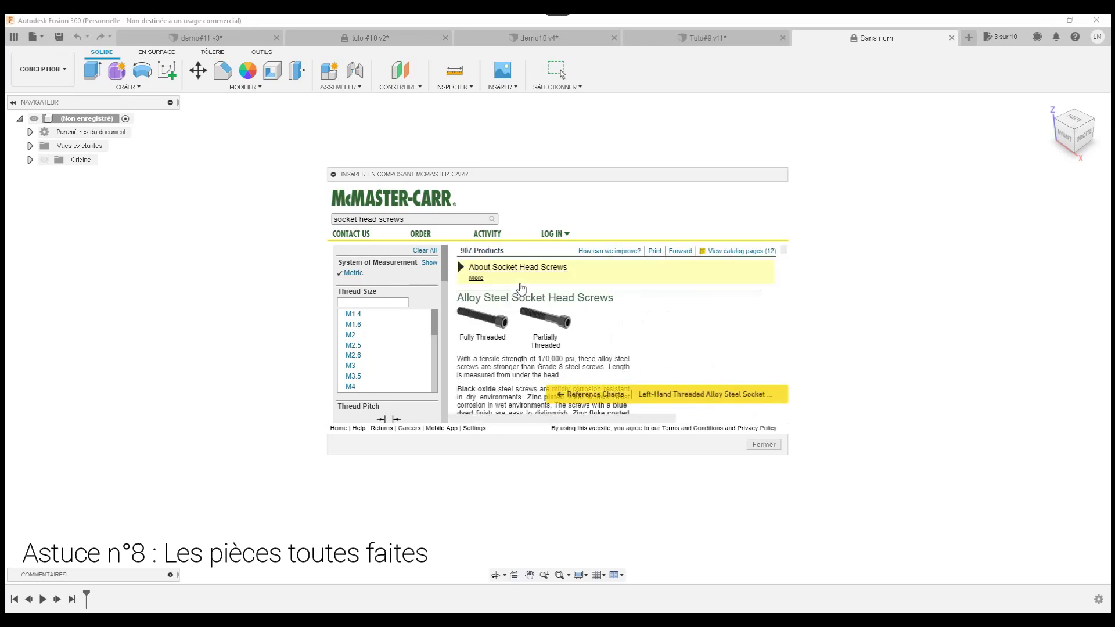
scroll(511, 343, down, 2)
scroll(511, 342, down, 2)
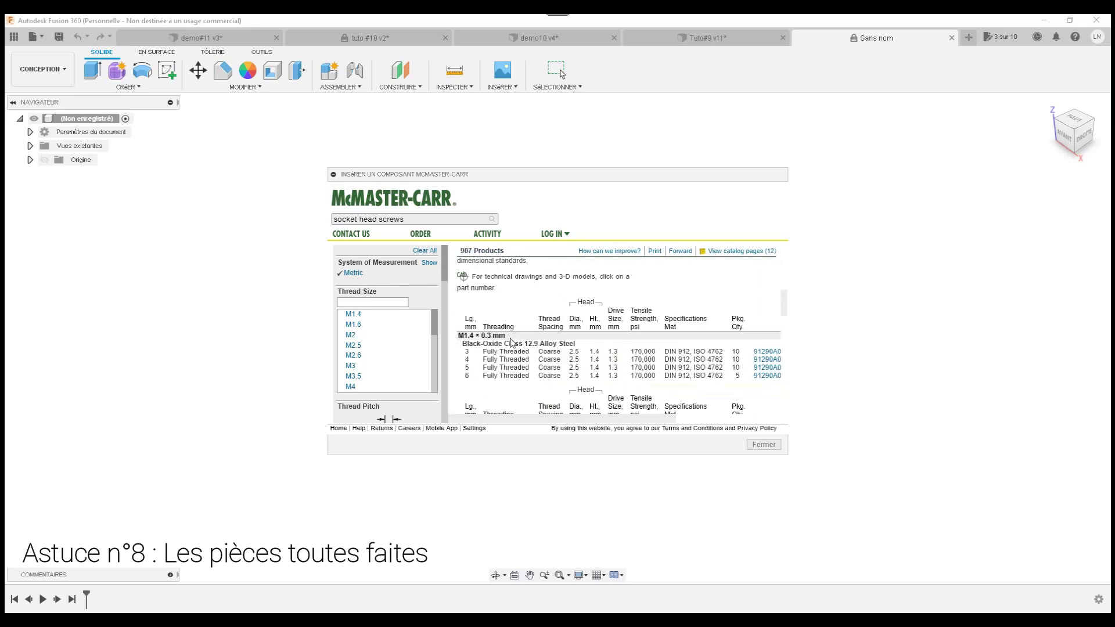
scroll(511, 343, down, 2)
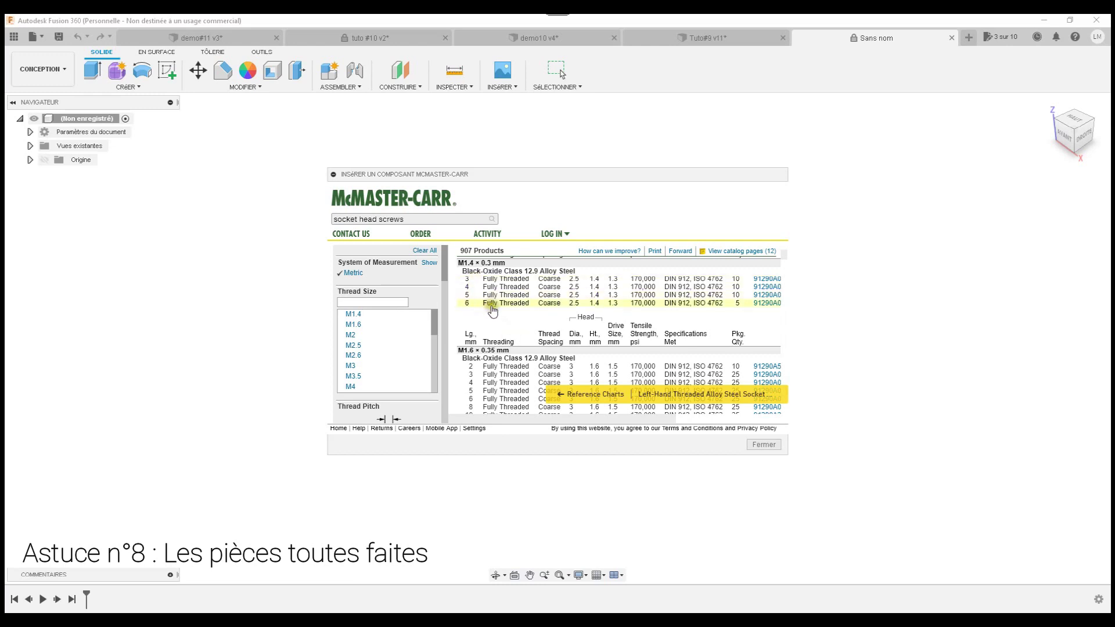
- Filter to M4 thread, pick the 10 mm long screw, and open its product page
click(367, 386)
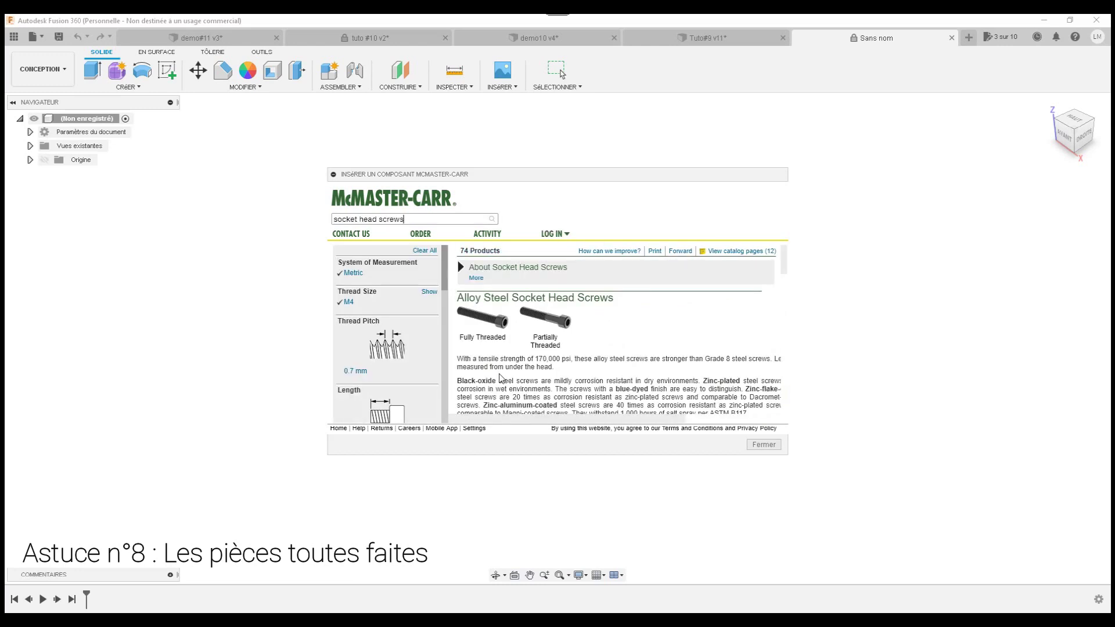
scroll(540, 344, down, 3)
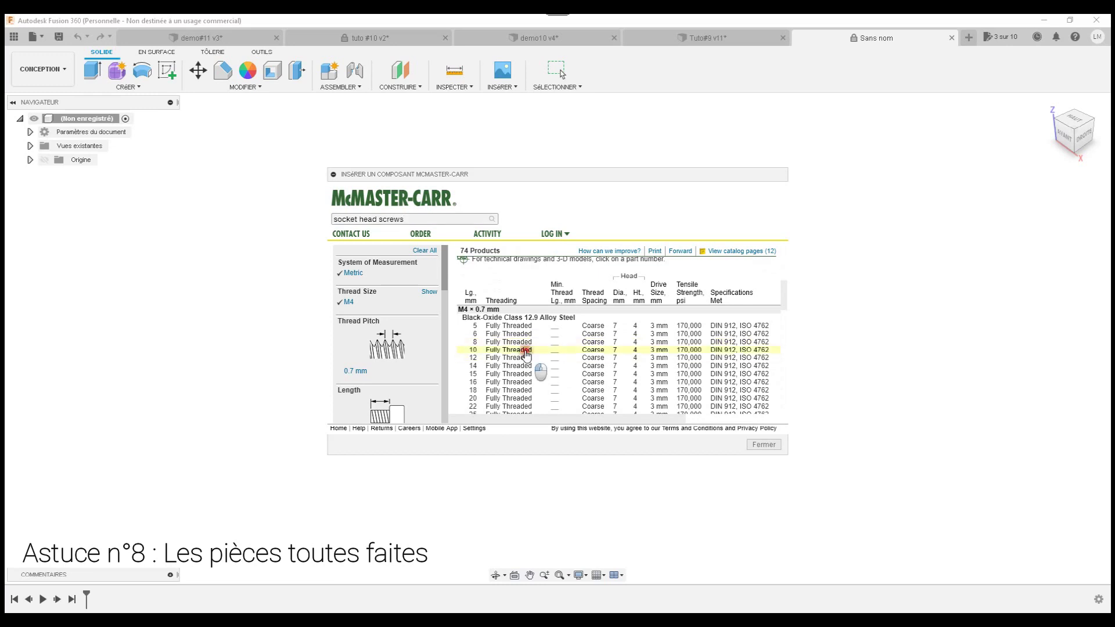
click(526, 351)
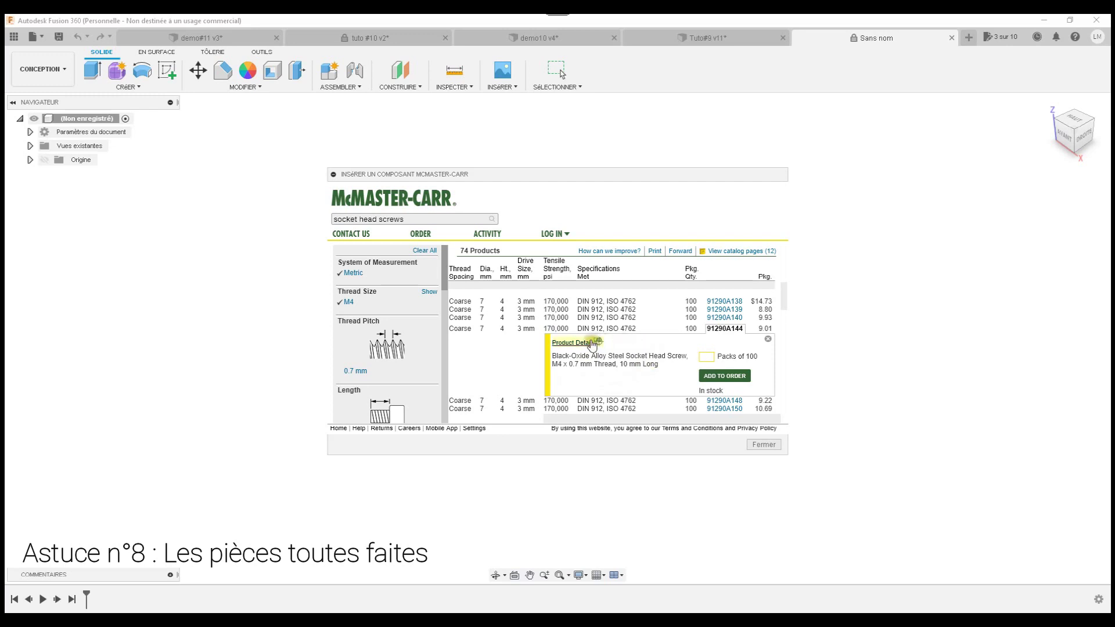
click(584, 345)
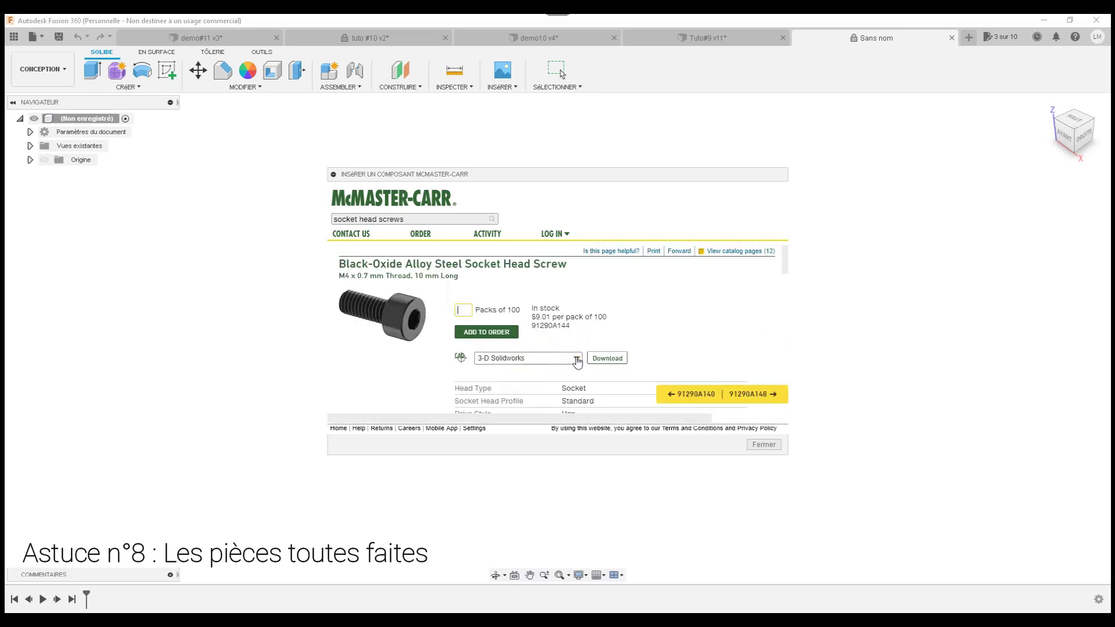
- Download the McMaster-Carr M4 socket head screw 91290A144 into the design as a 3-D STEP model
click(575, 360)
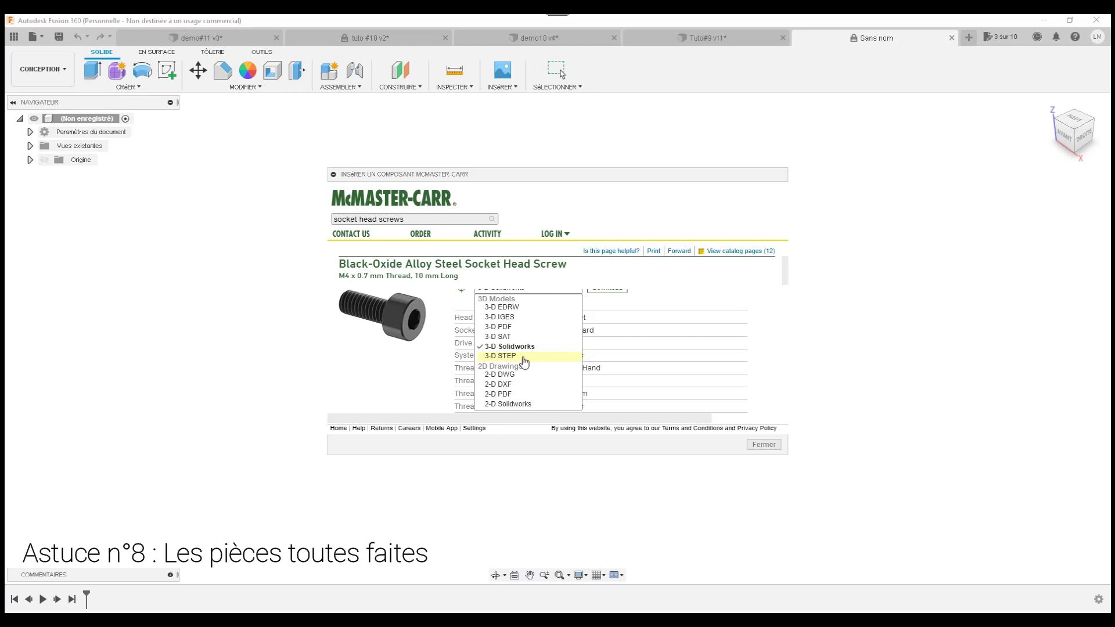
click(523, 357)
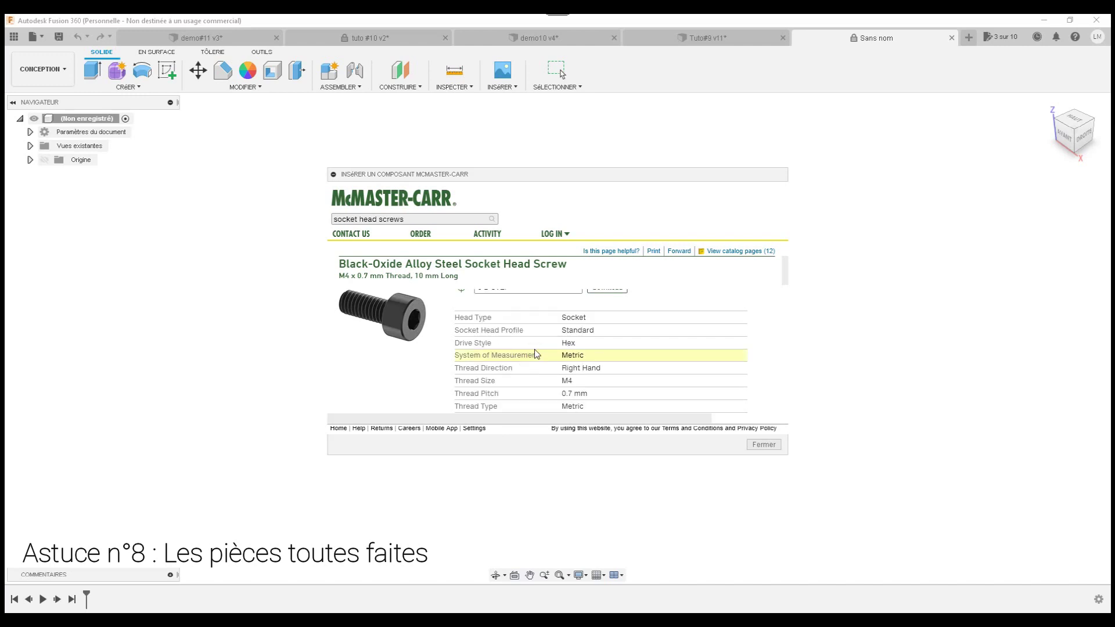
scroll(534, 350, up, 1)
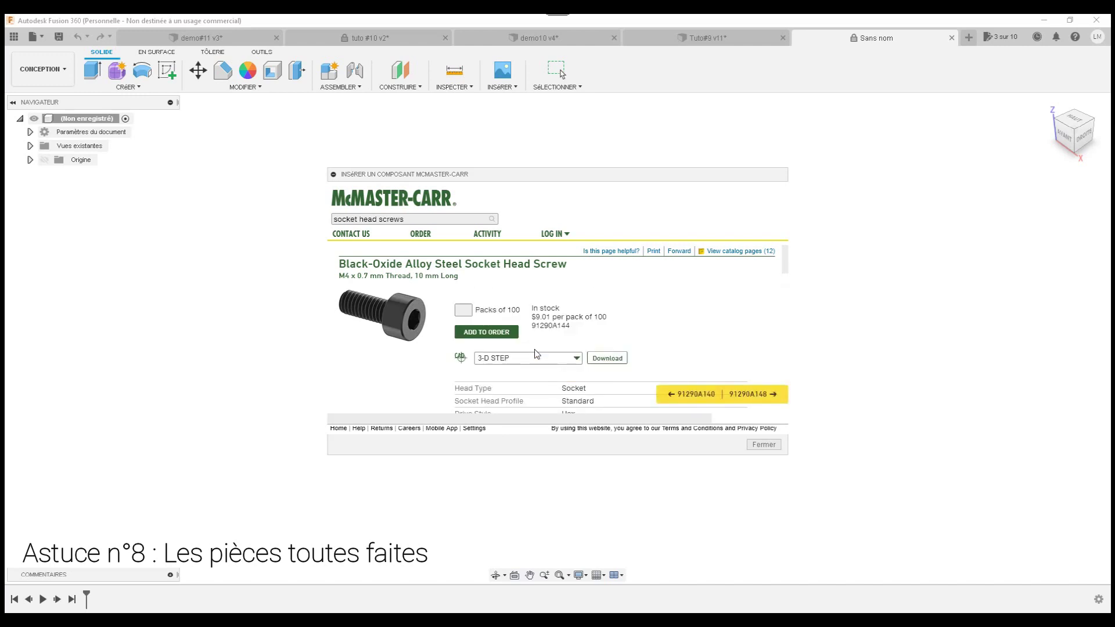
click(598, 359)
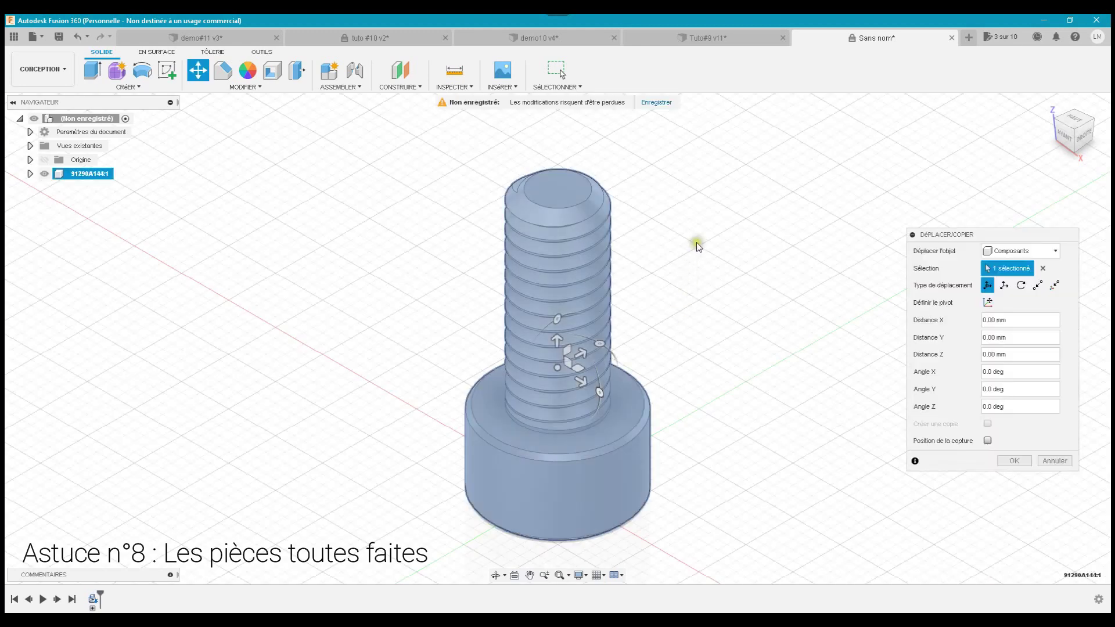
- Accept screw component 91290A144:1 at its original position in Déplacer/Copier, then open and close the Modifier menu
scroll(681, 323, down, 3)
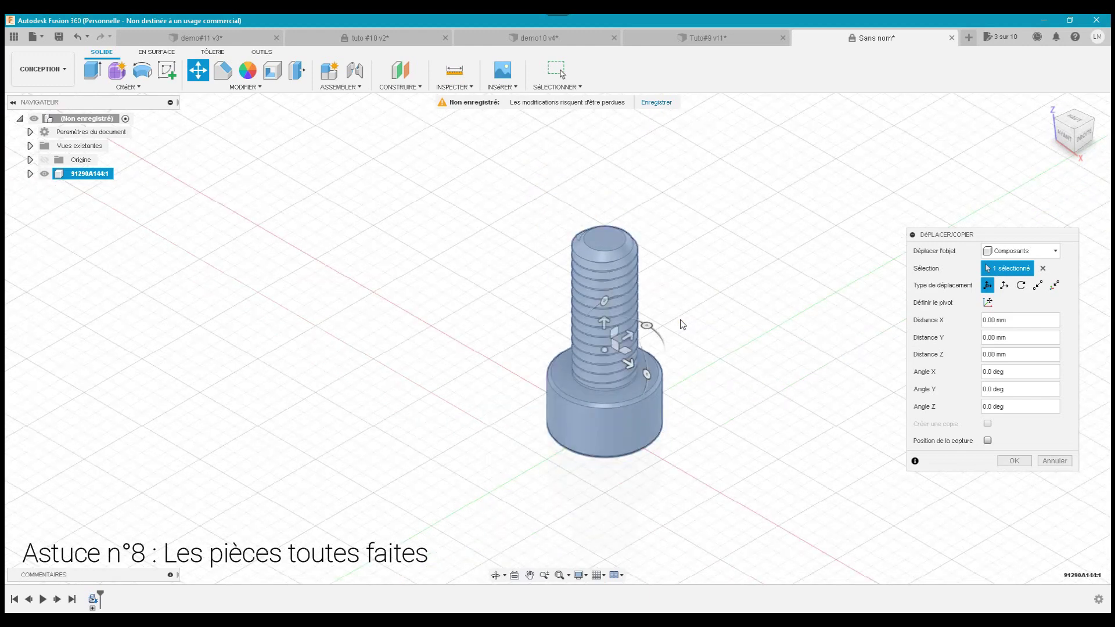
scroll(681, 322, down, 1)
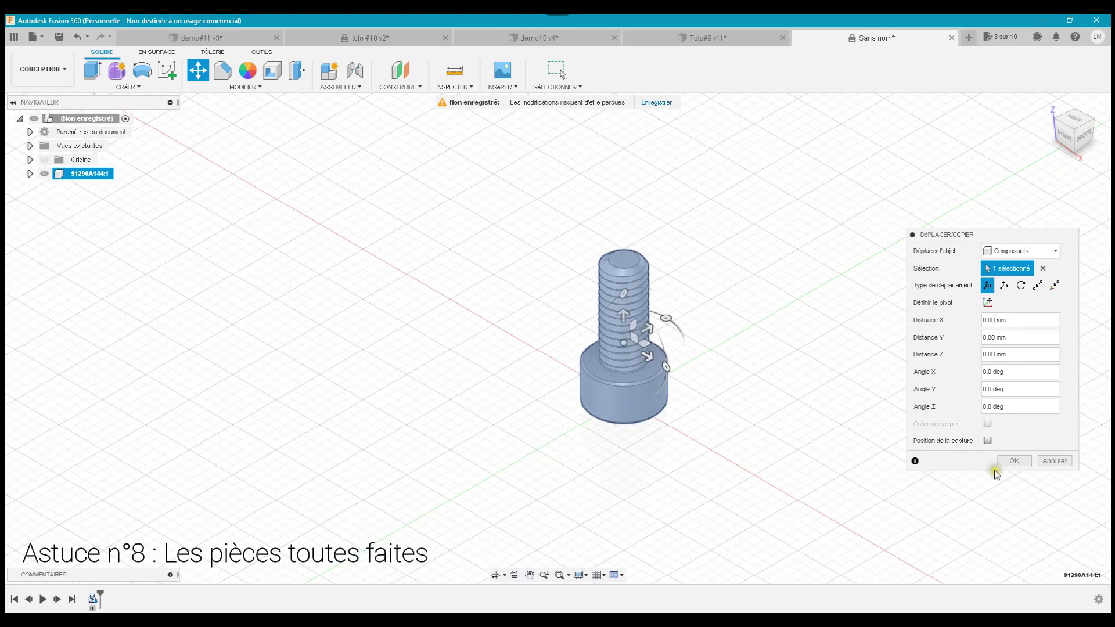
click(1019, 465)
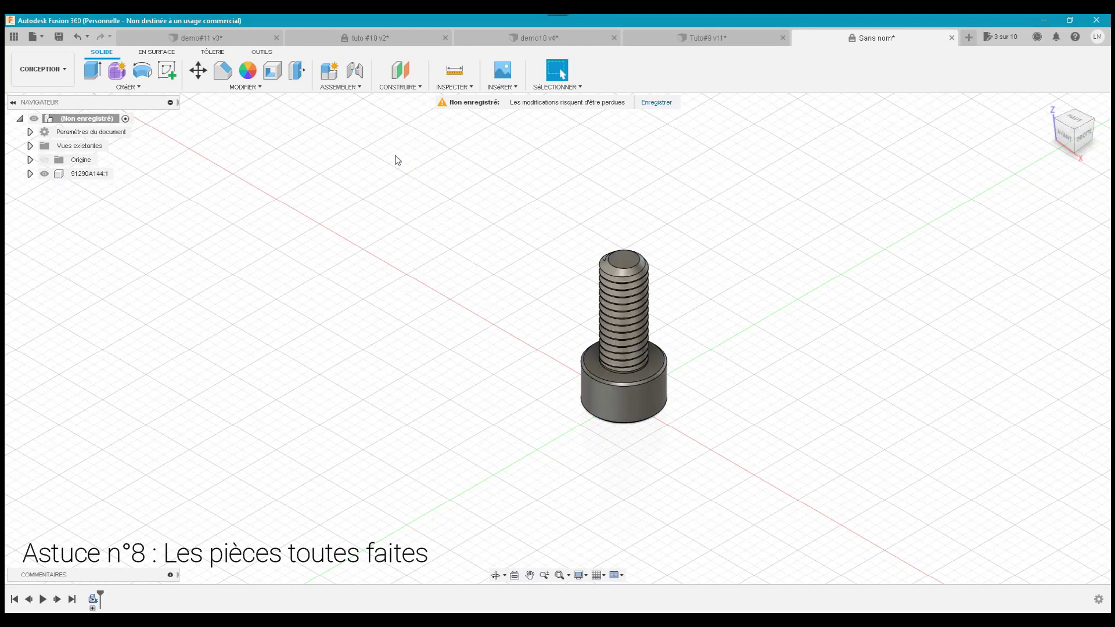
click(288, 88)
mouse_move(208, 164)
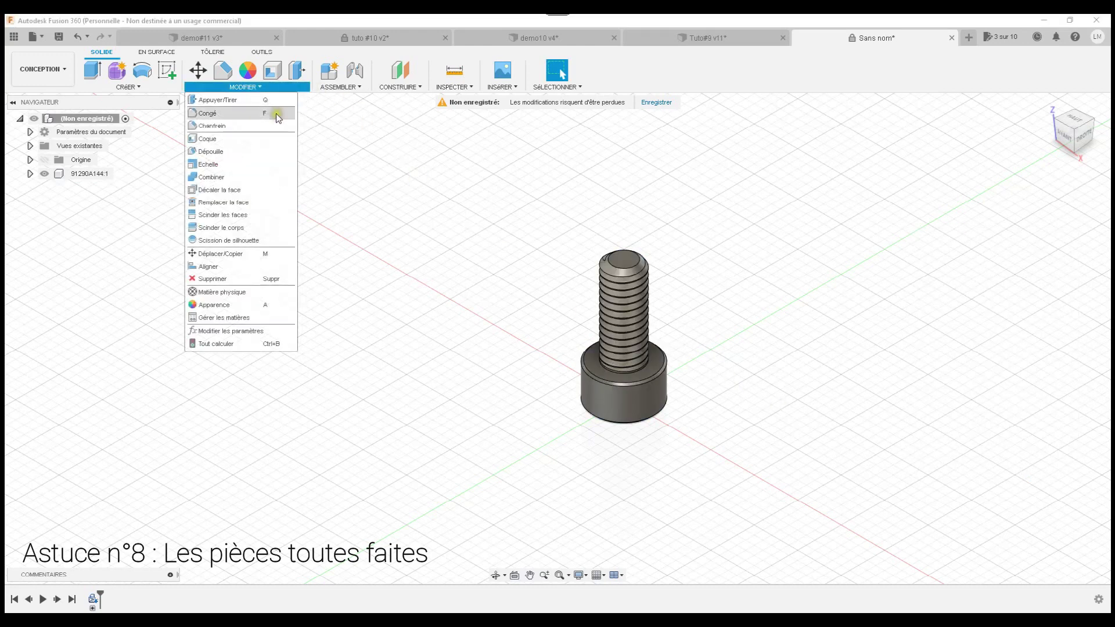
click(364, 121)
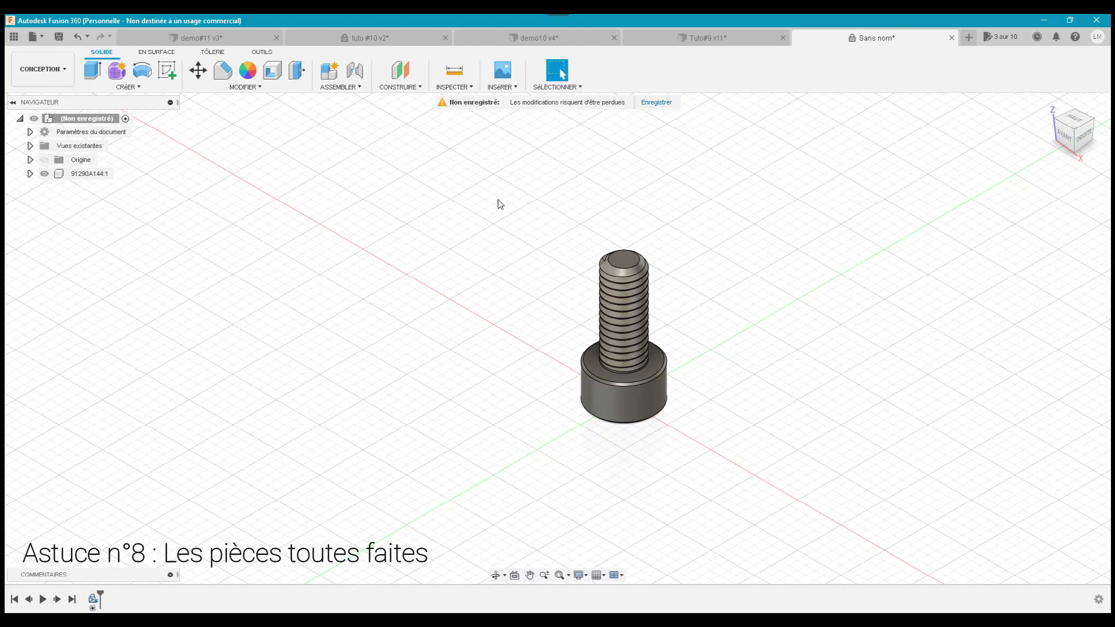
- Bring the demo#11 v3 design with the gantry and hanging bucket to the front
click(187, 33)
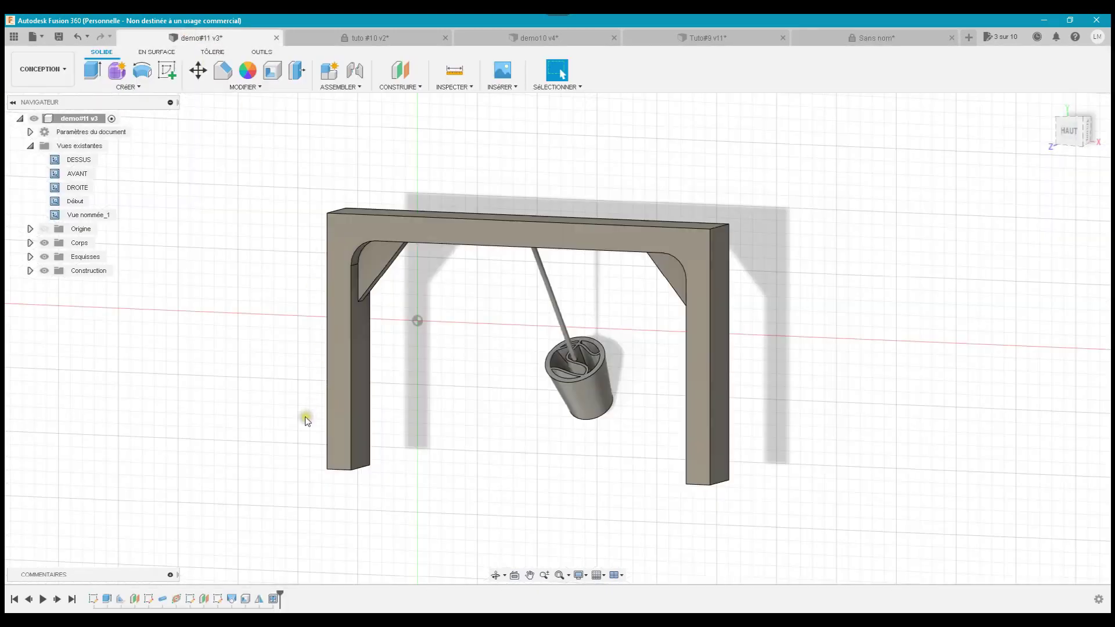